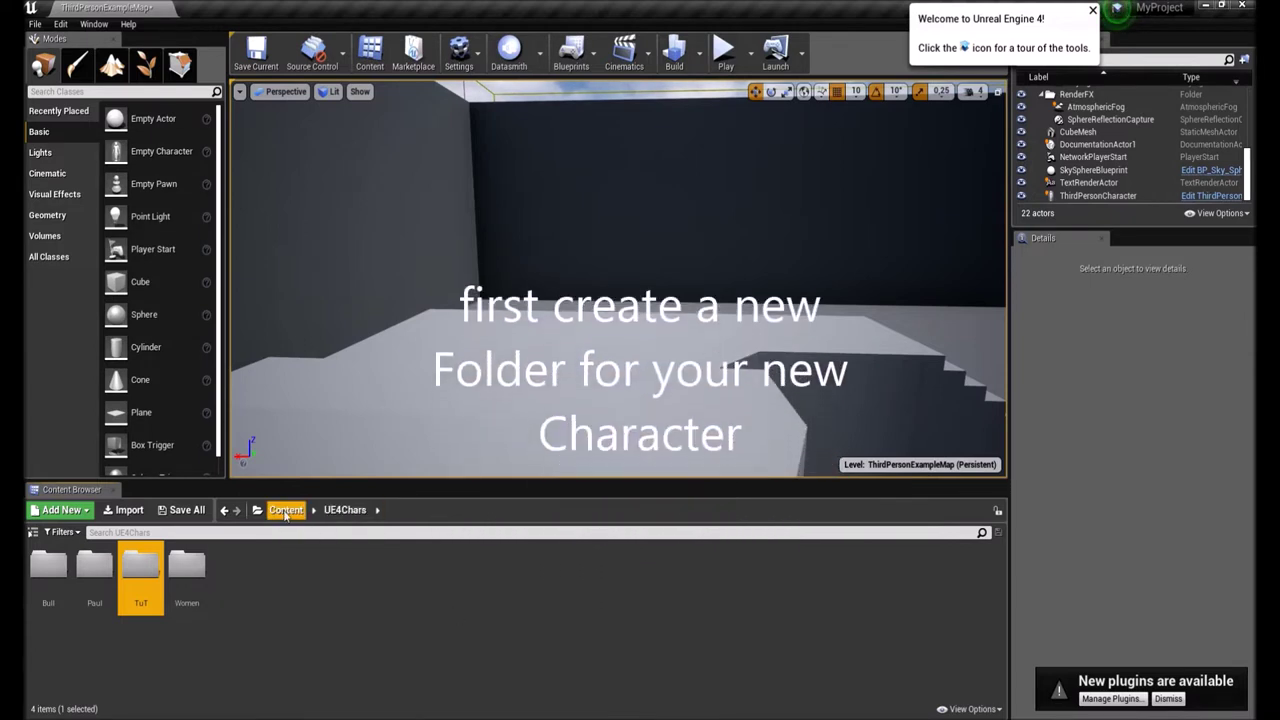
Clear the selection and open the empty TuT folder under Content > UE4Chars.
left_click(343, 578)
double_click(145, 566)
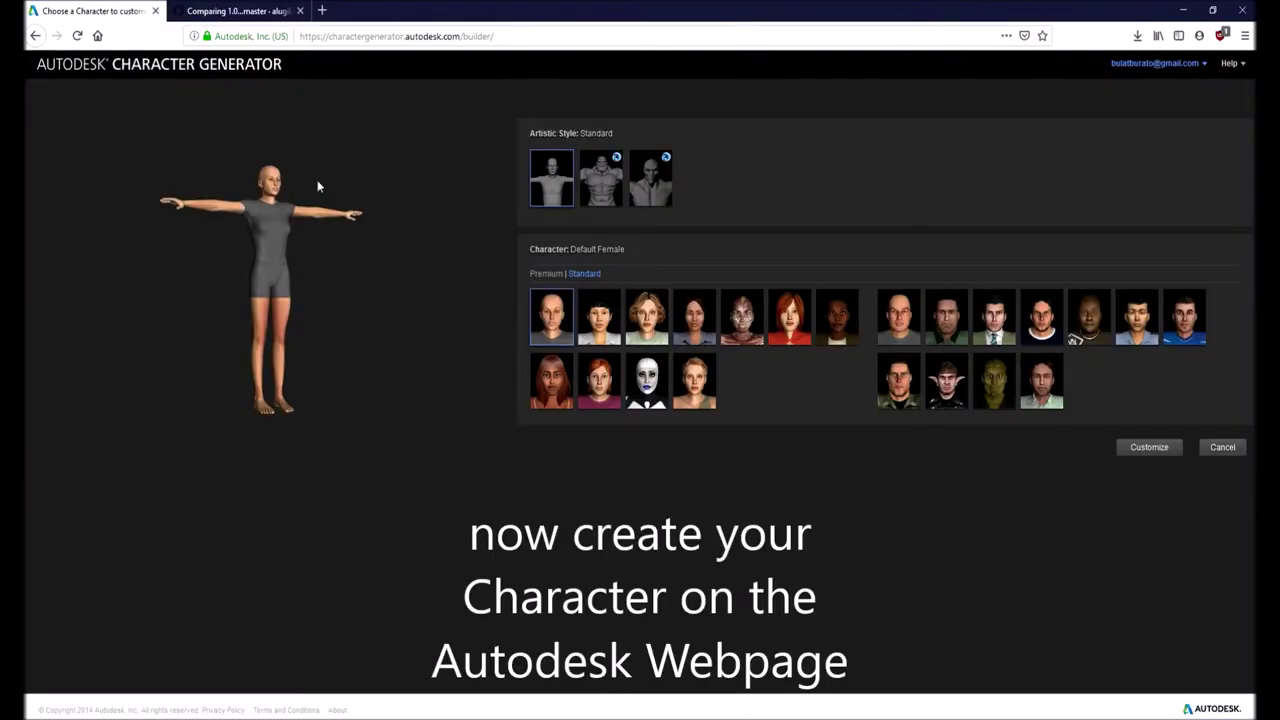
Choose the Gorn artistic style and the Suad character, then start customizing it.
left_click(652, 180)
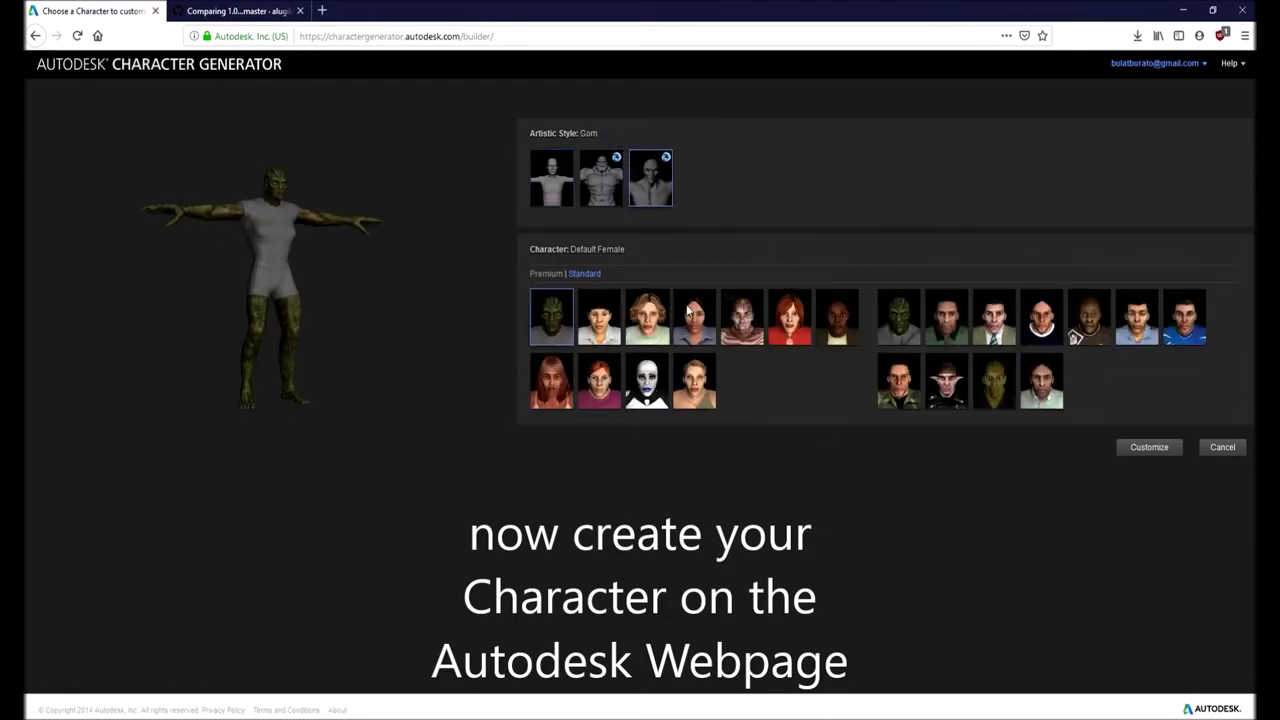
left_click(917, 335)
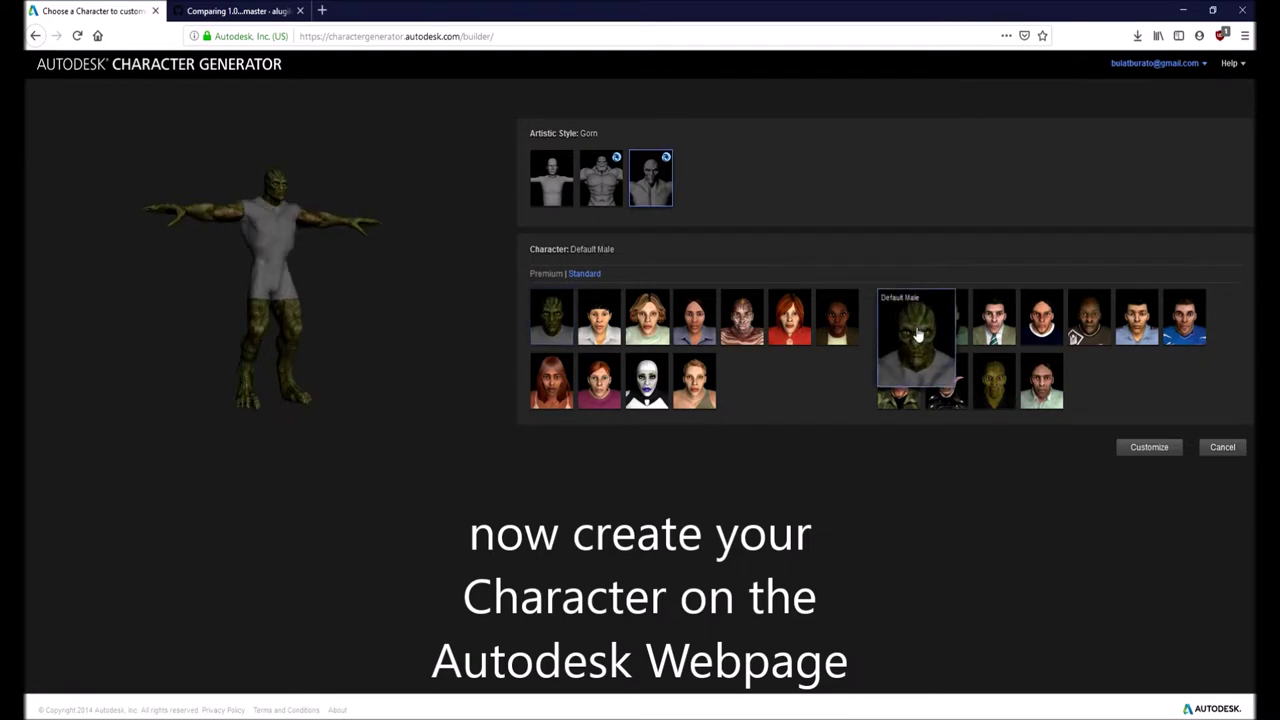
left_click(1001, 393)
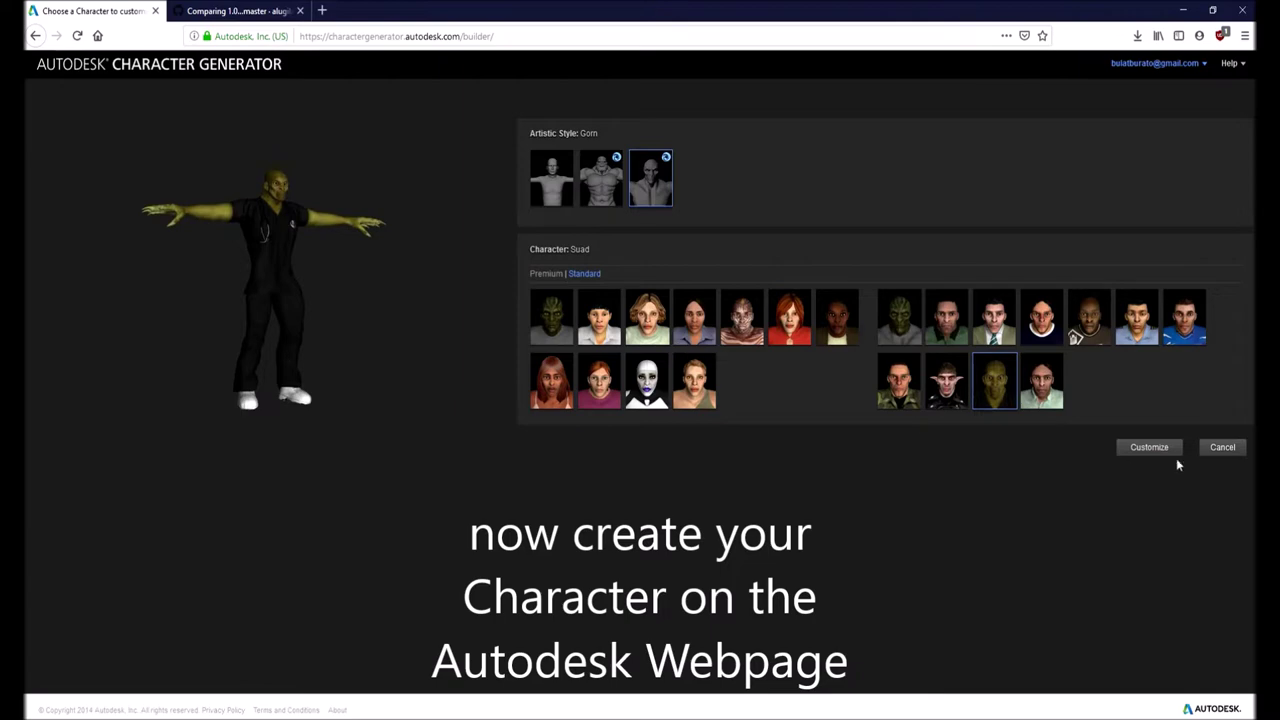
left_click(1150, 449)
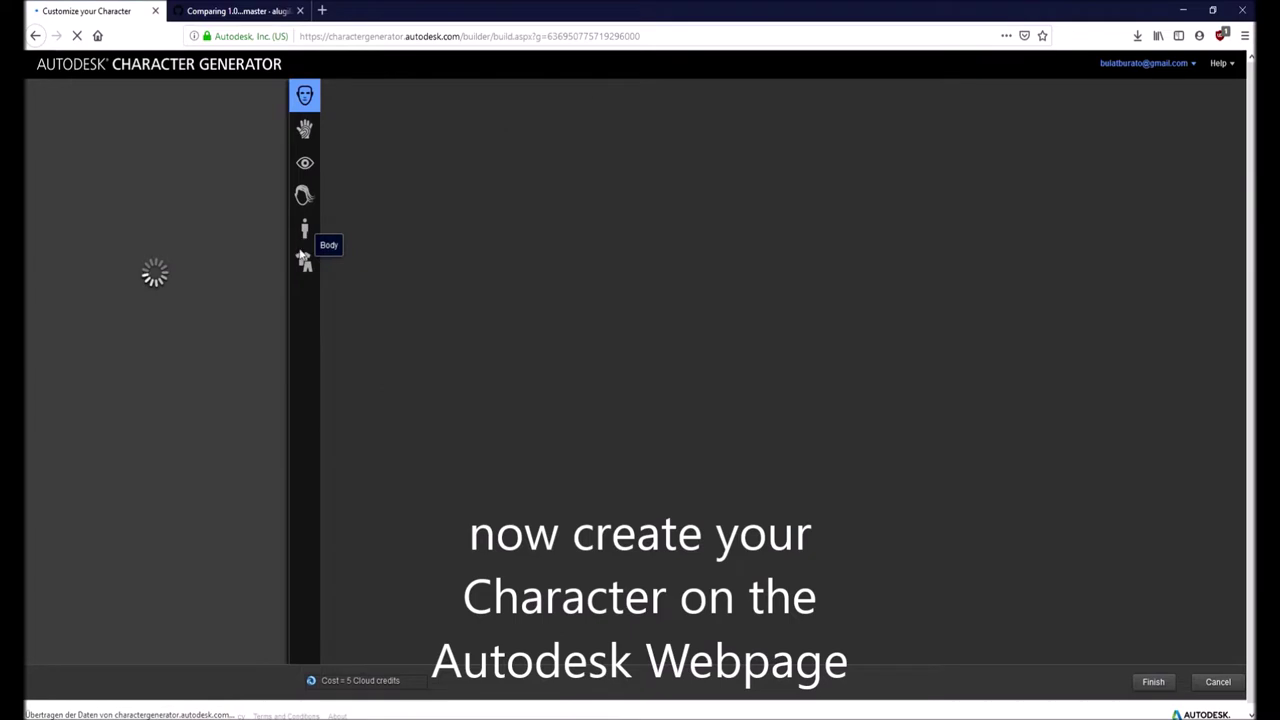
Dress the character in the white-and-black top from the clothing choices.
left_click(308, 230)
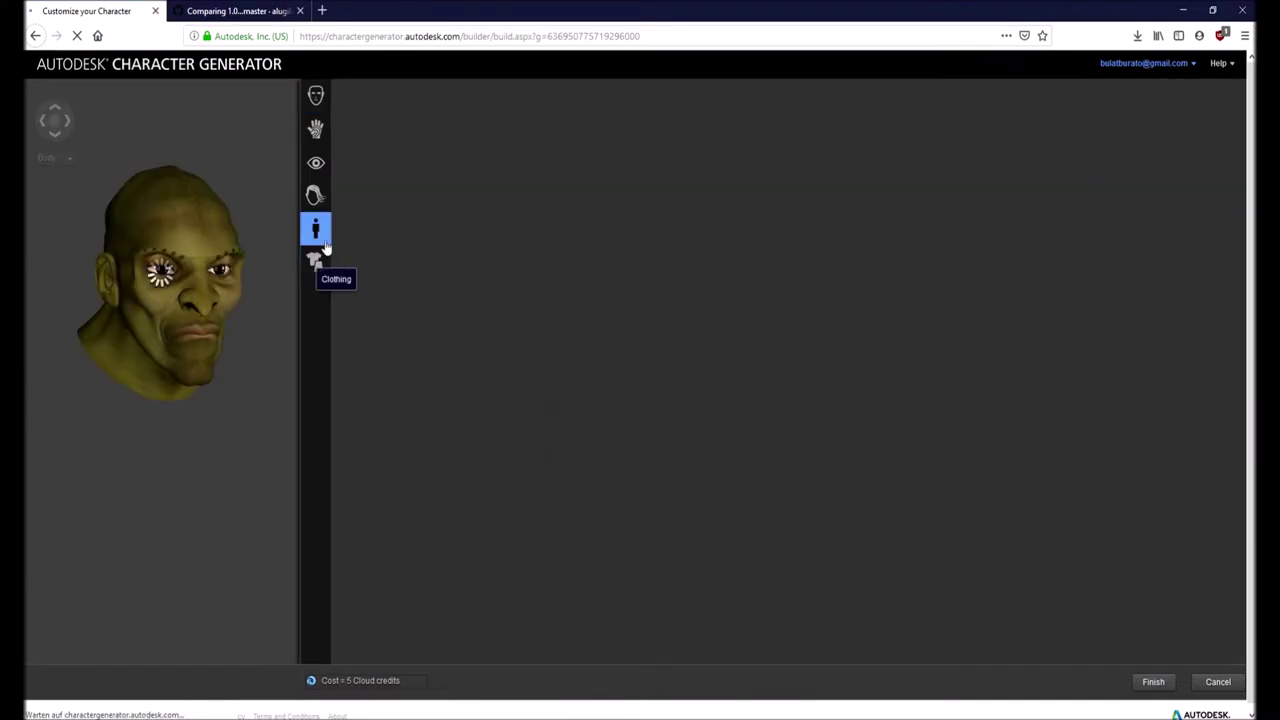
left_click(314, 262)
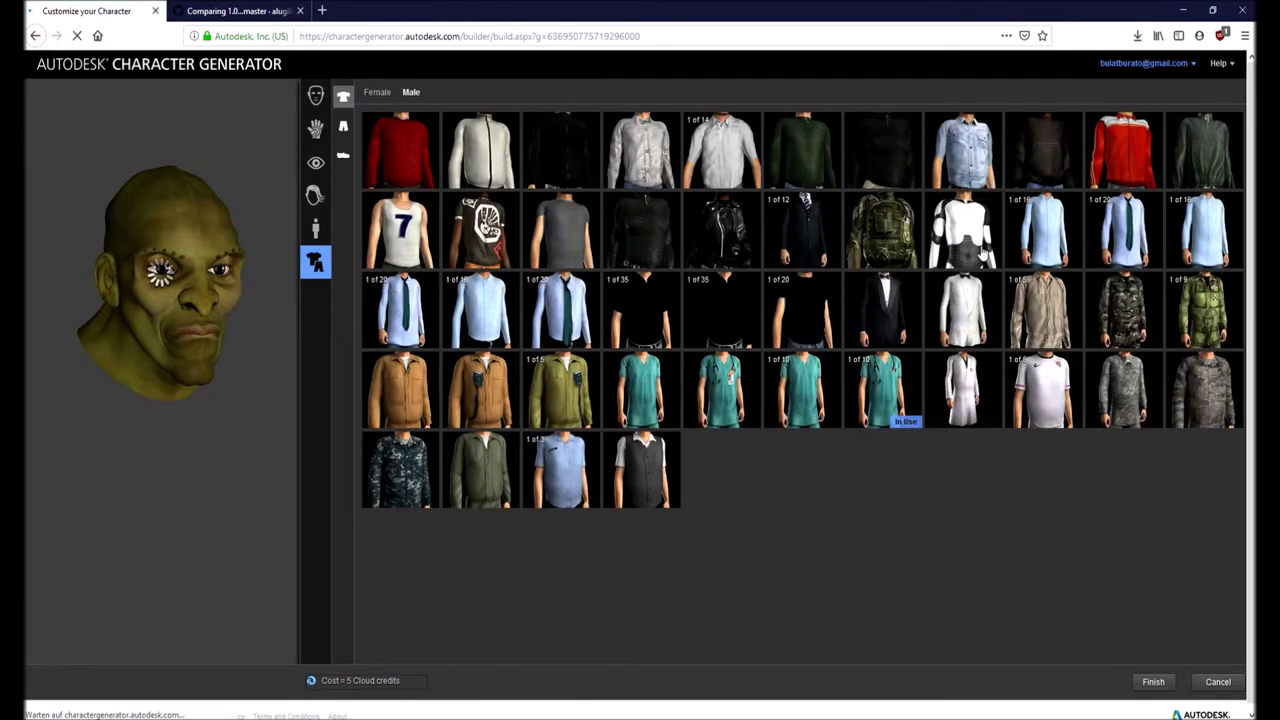
left_click(963, 230)
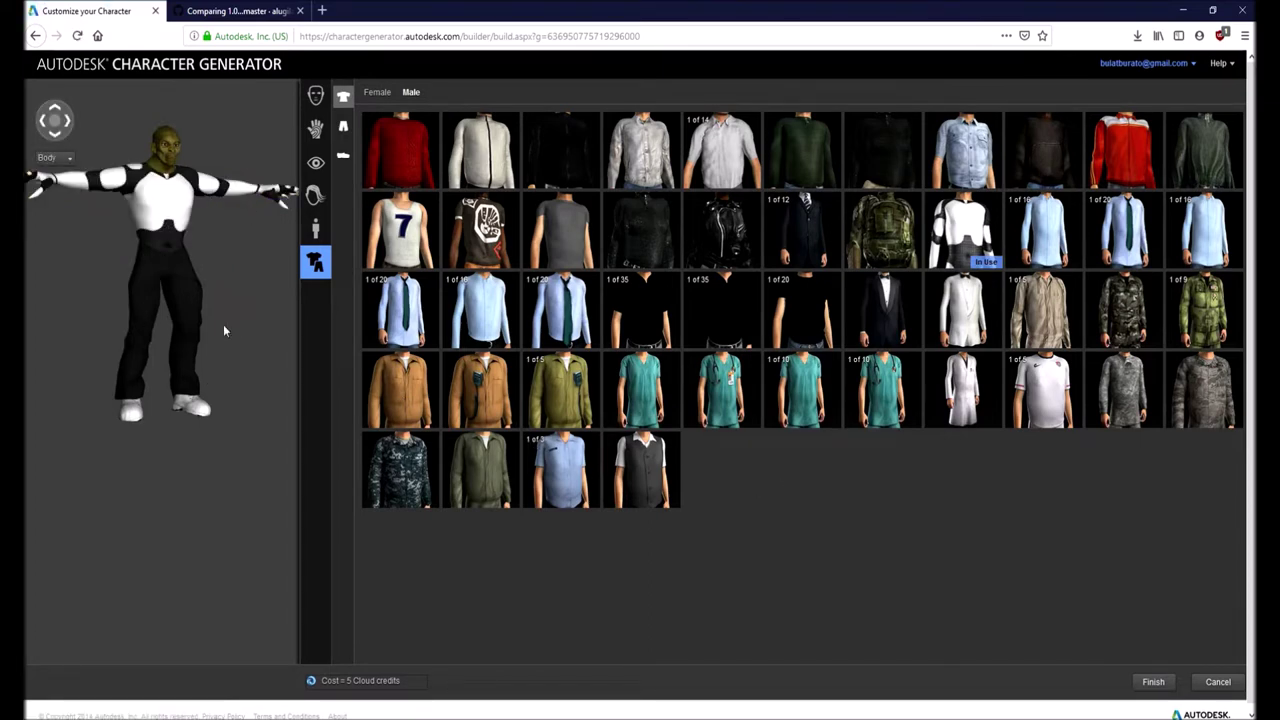
Add the matching white-and-black trousers and white shoes, then finish customizing.
left_click(344, 128)
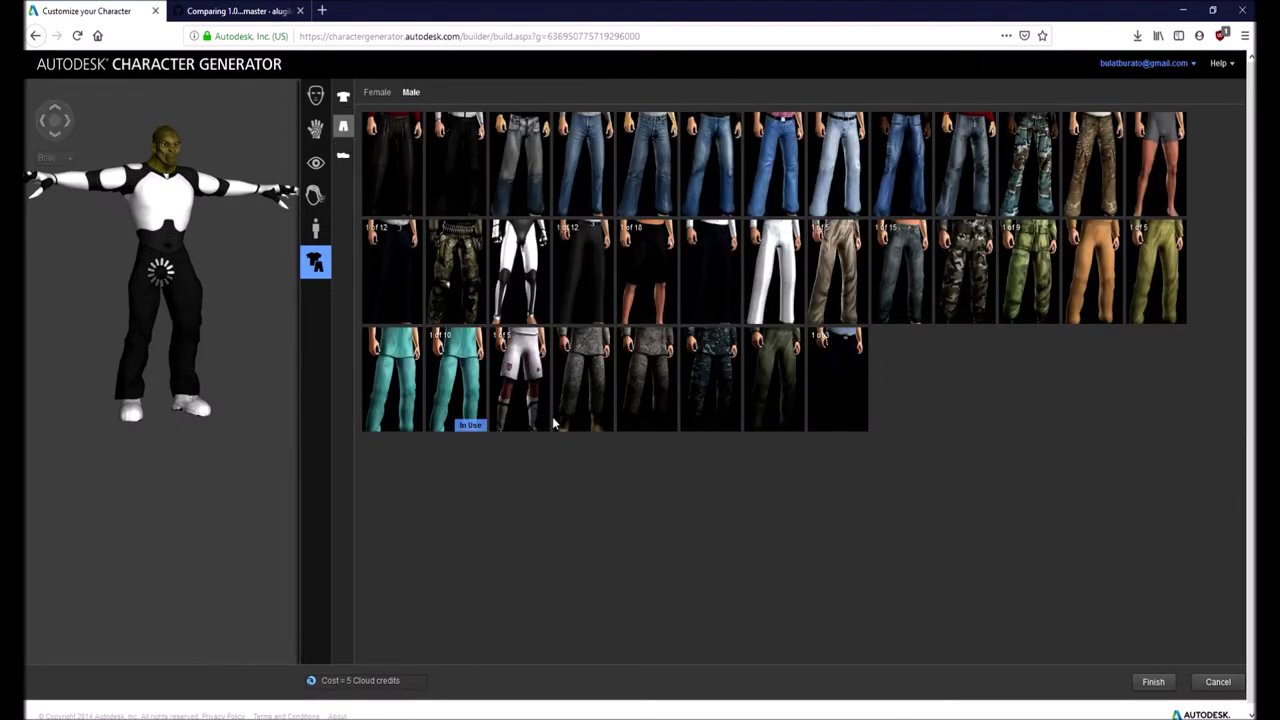
left_click(511, 268)
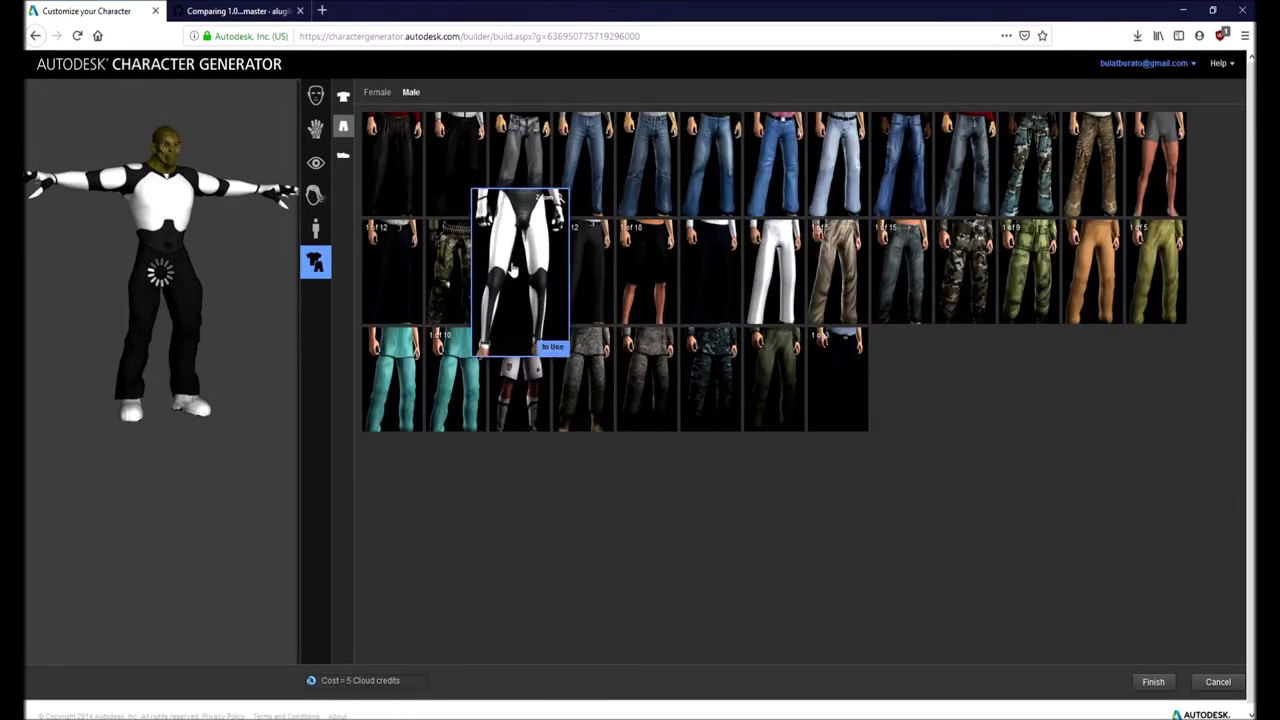
left_click(343, 161)
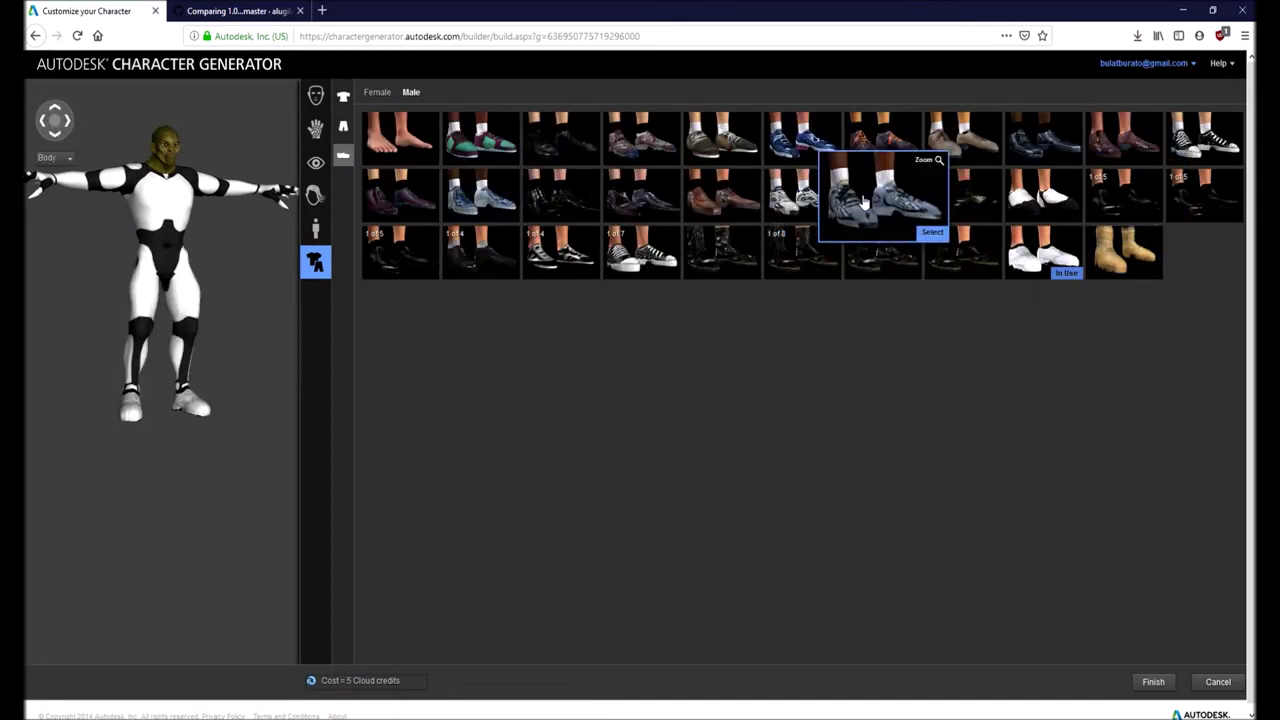
left_click(1053, 198)
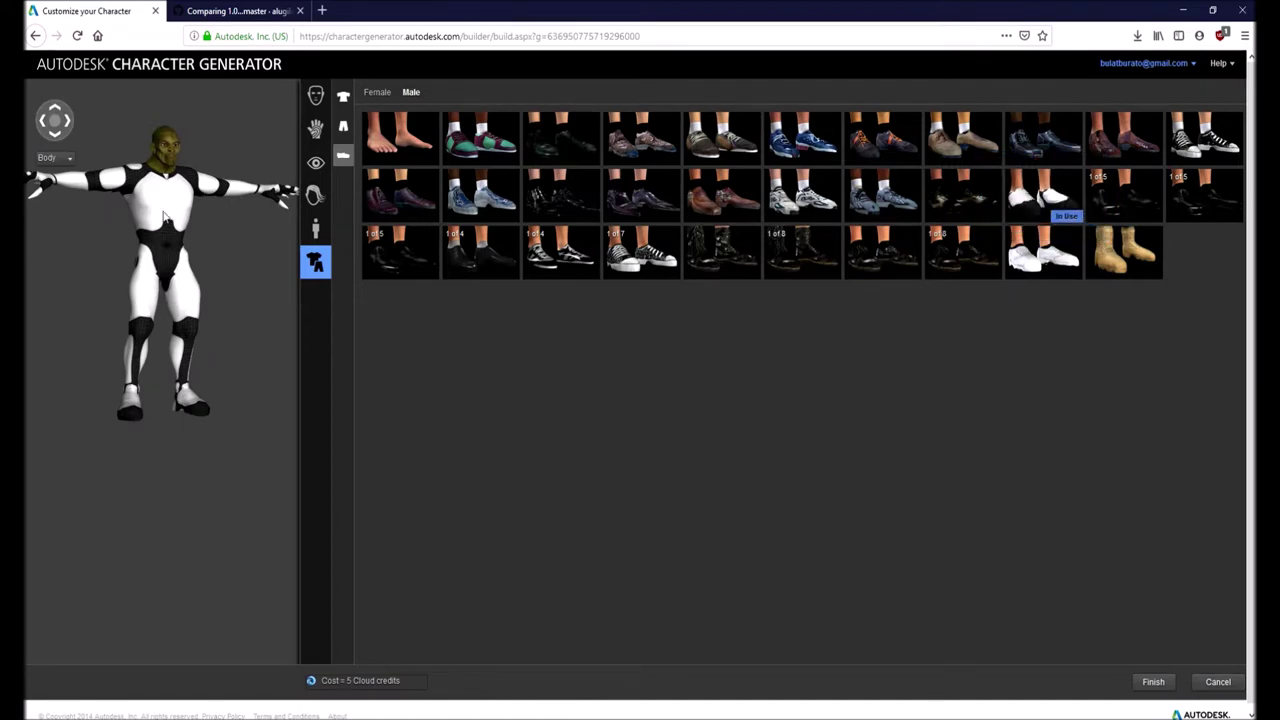
left_click(1156, 681)
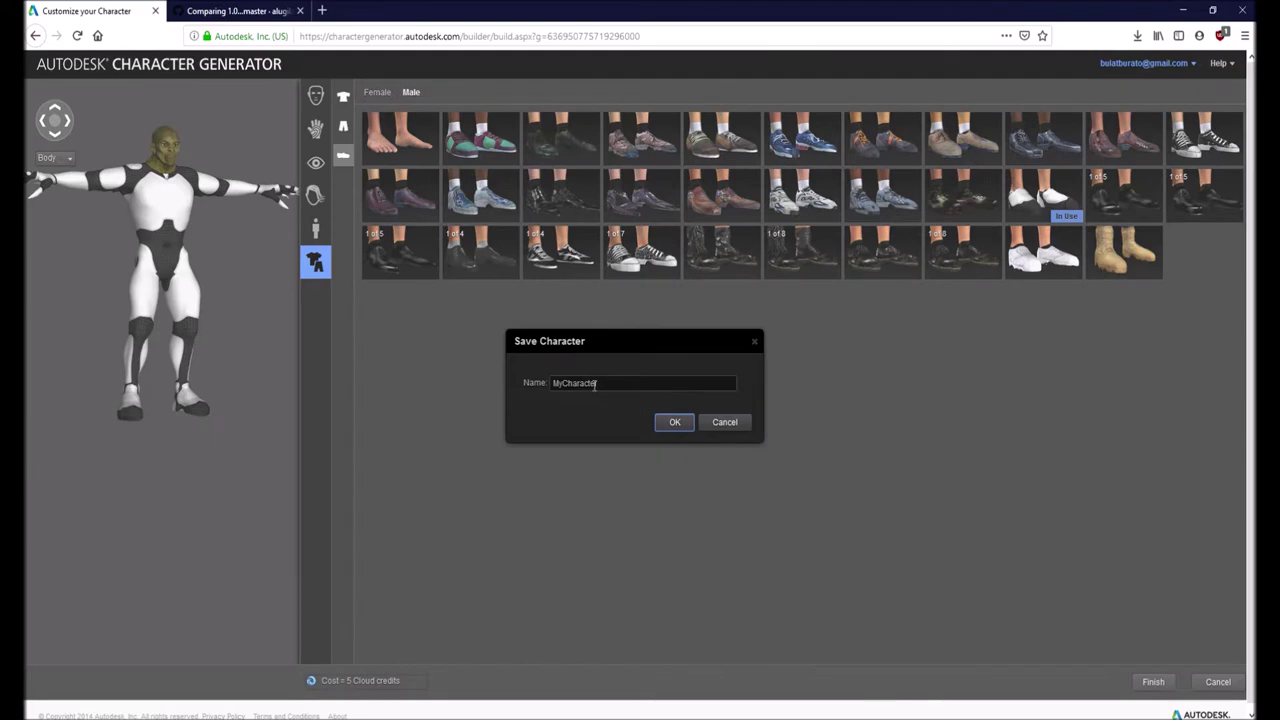
Save the character under the name TuT and bring up its generation settings.
left_click(640, 383)
left_click(675, 422)
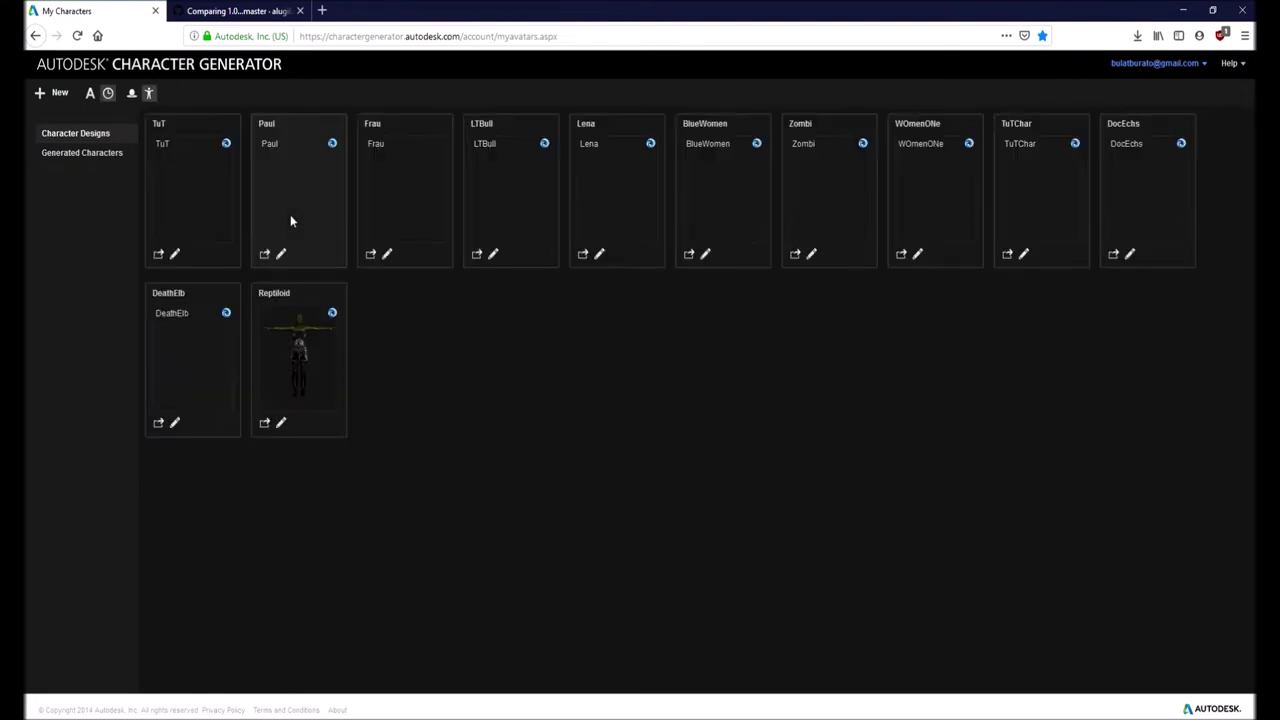
left_click(158, 256)
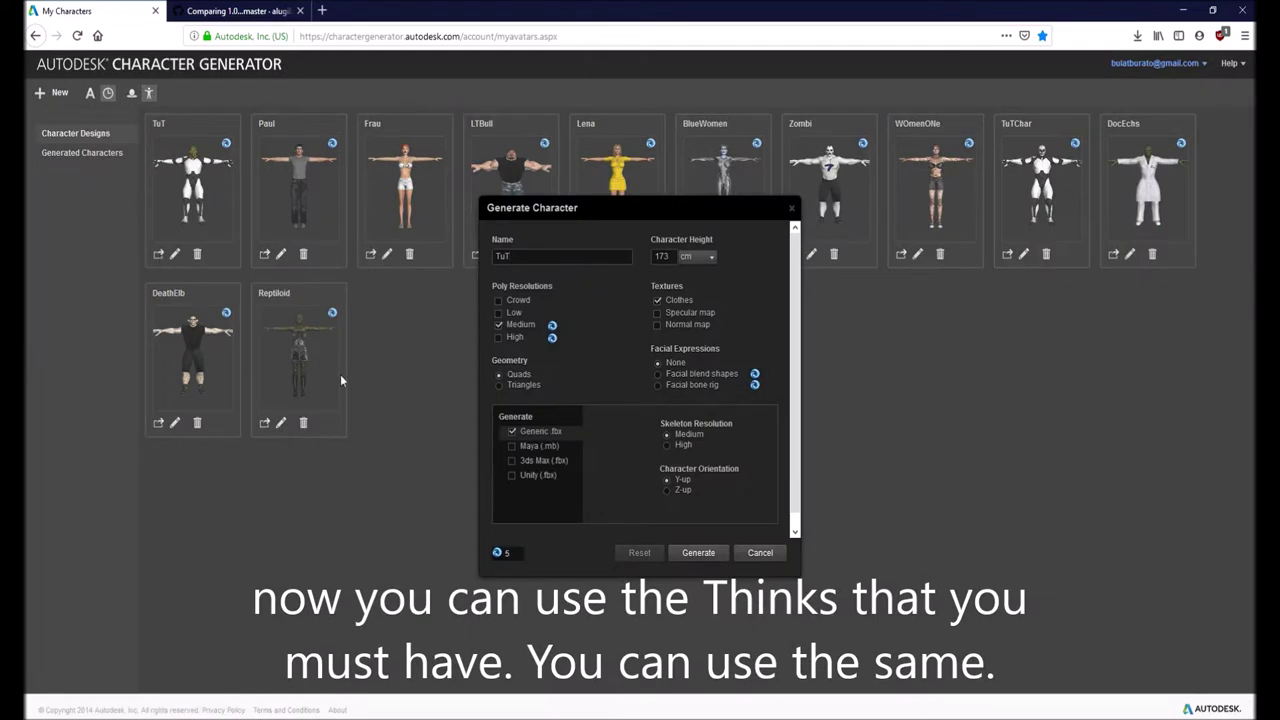
Generate TuT with High polygons, High skeleton, and Maya and 3ds Max exports.
left_click(498, 337)
type("200")
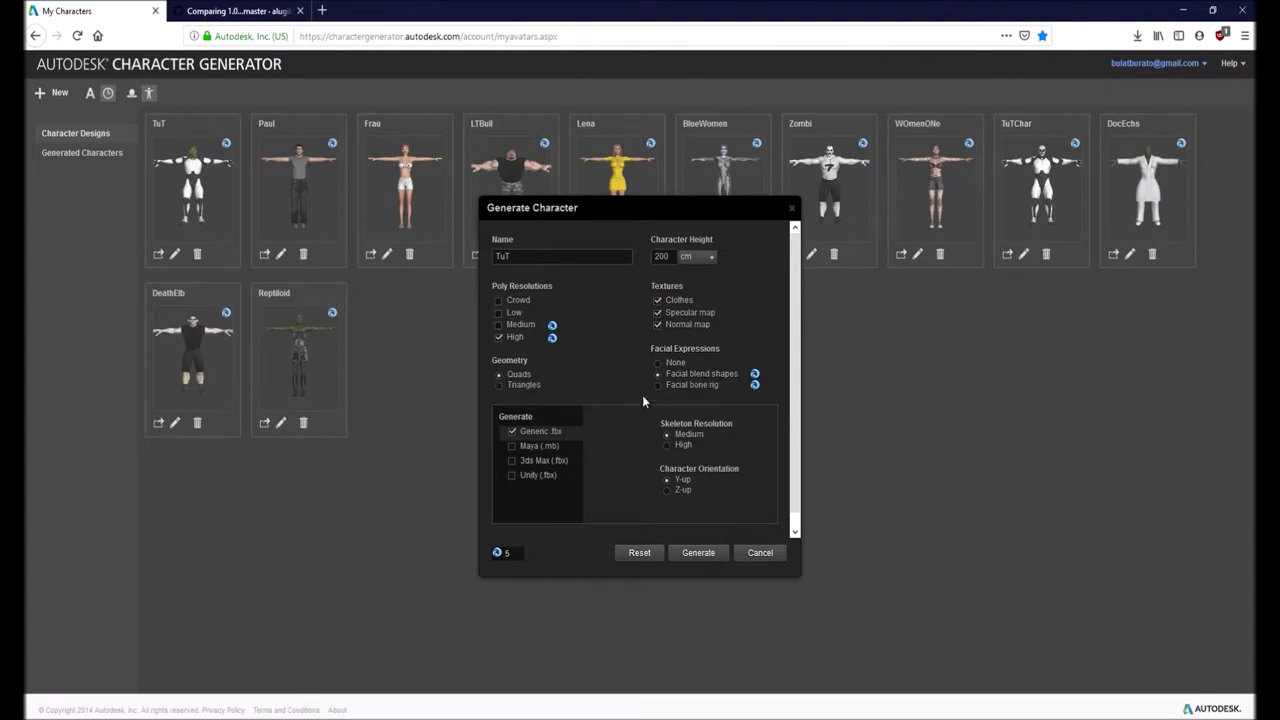
left_click(513, 460)
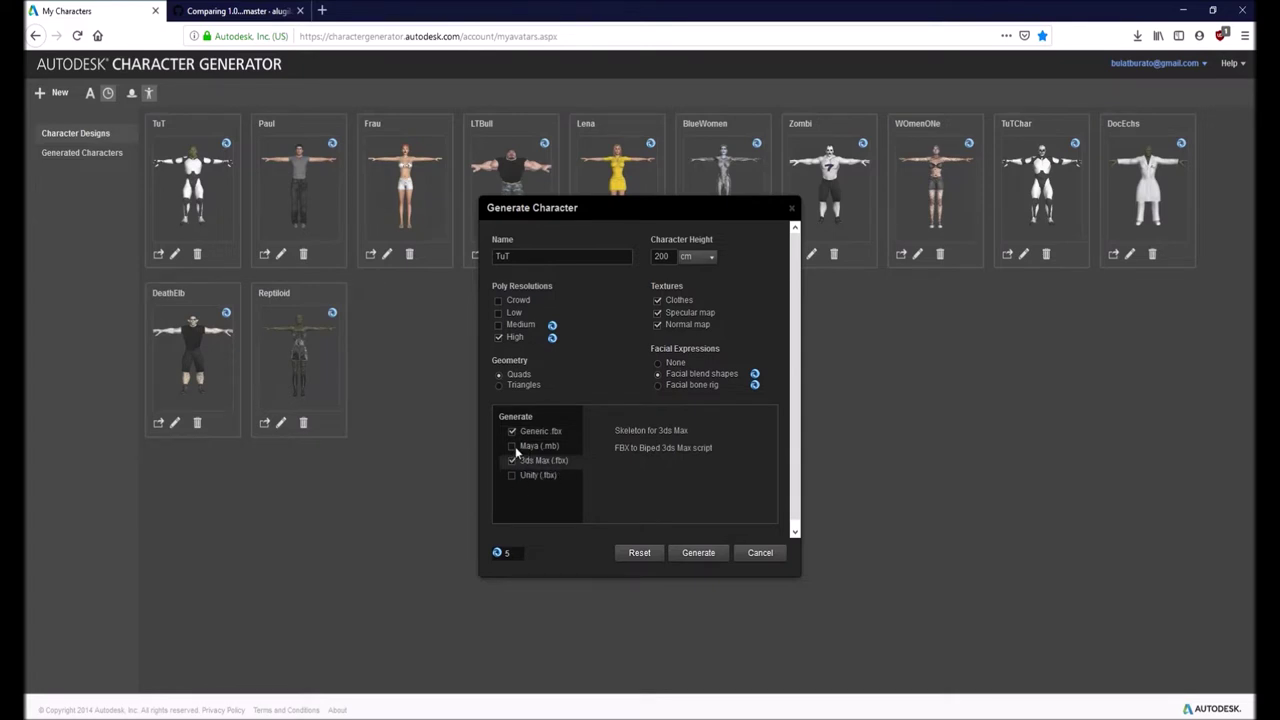
left_click(514, 446)
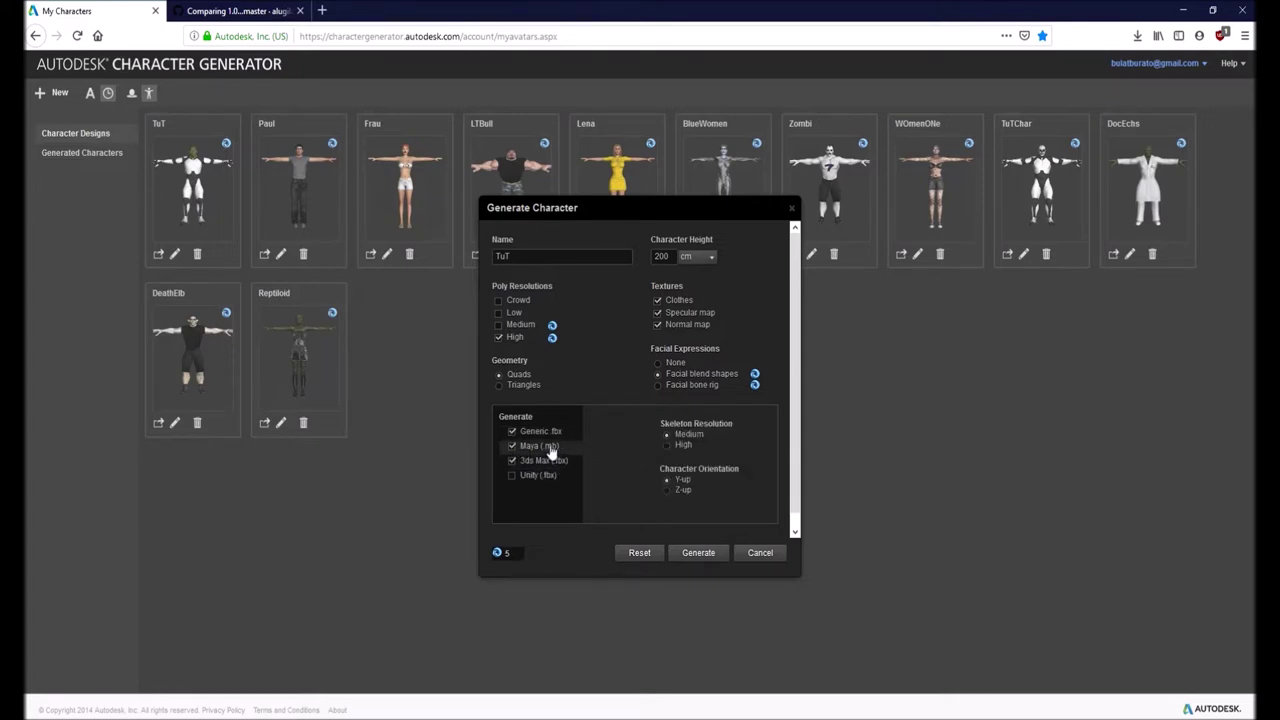
left_click(666, 445)
left_click(698, 553)
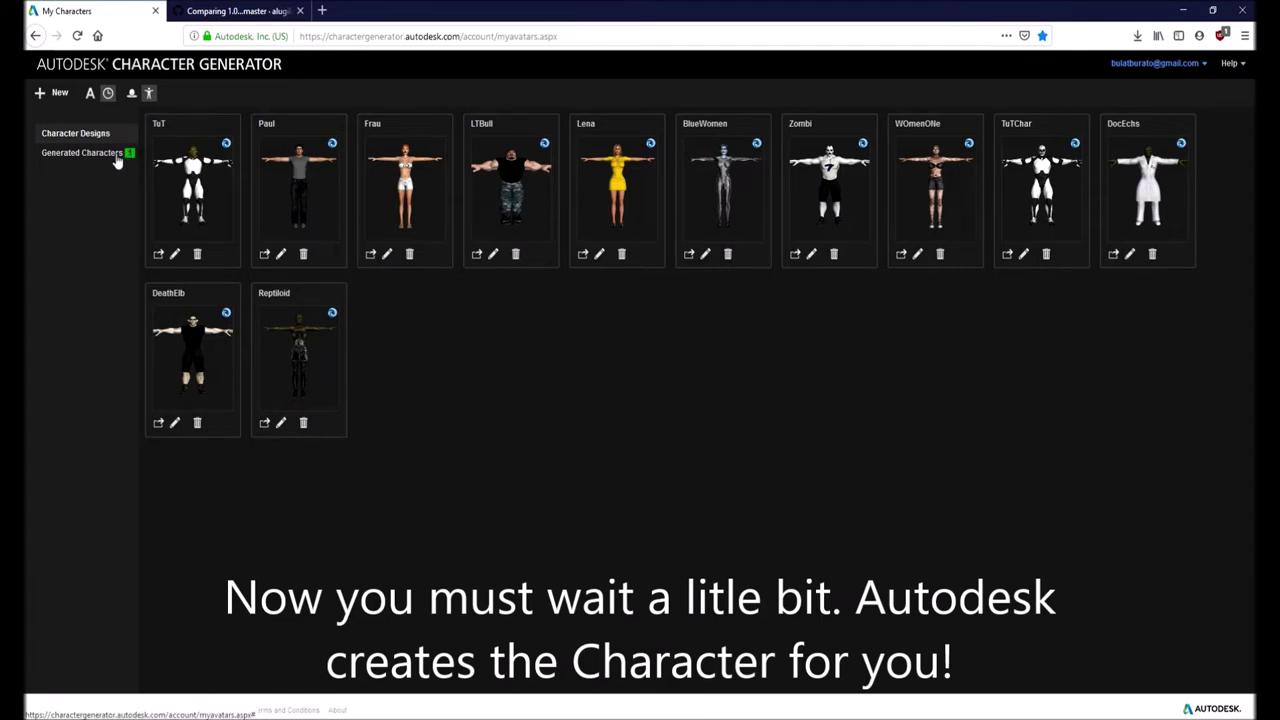
Purchase and download the generated TuT character as TuT.zip, opening it in Windows Explorer.
left_click(117, 162)
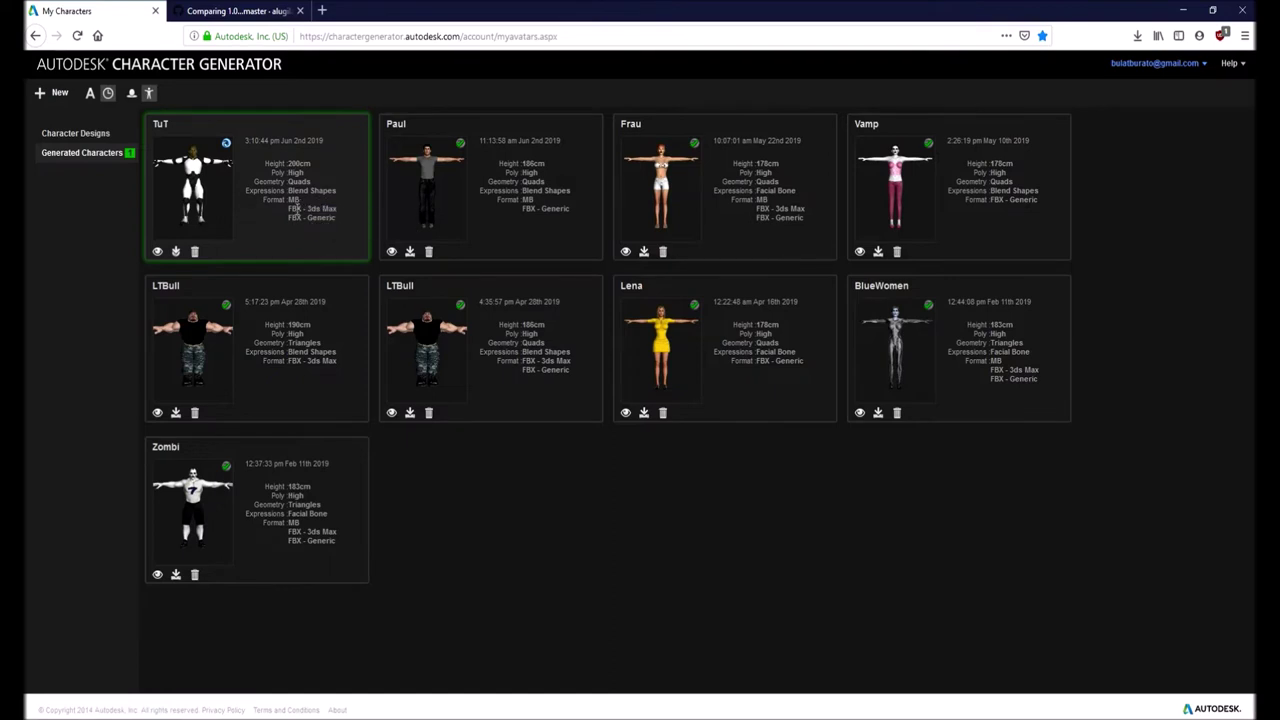
left_click(177, 251)
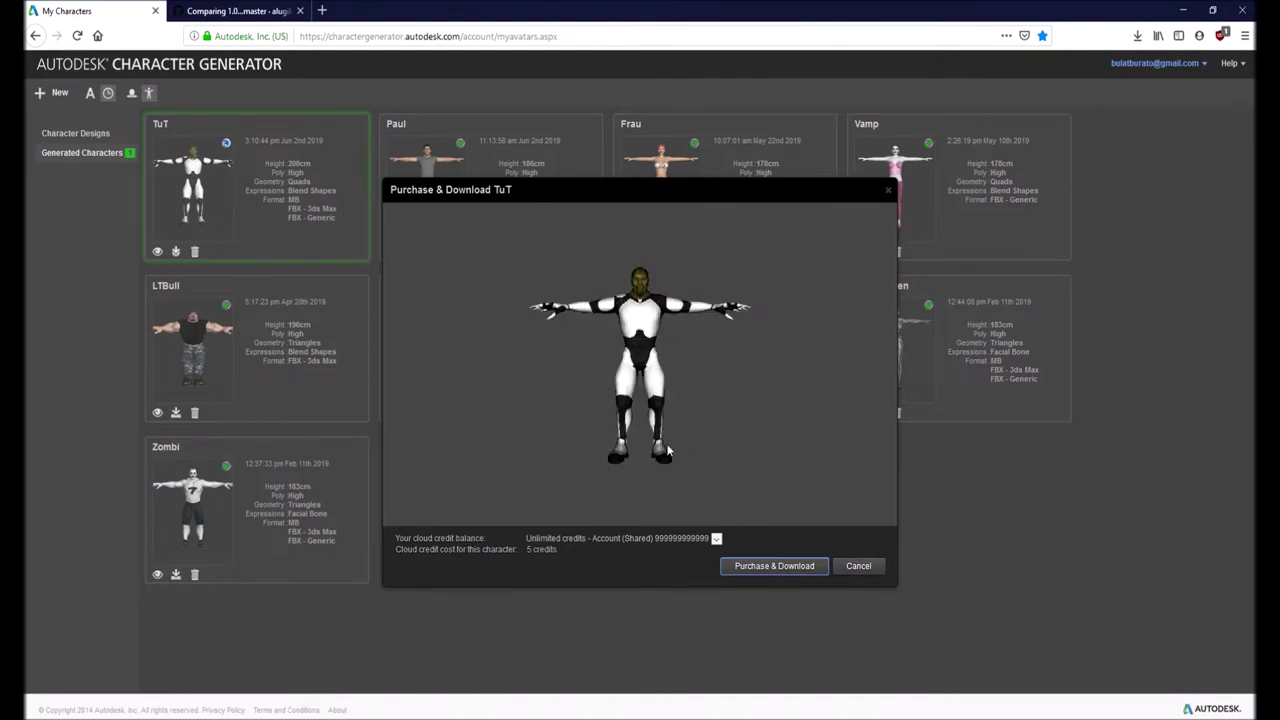
left_click(757, 568)
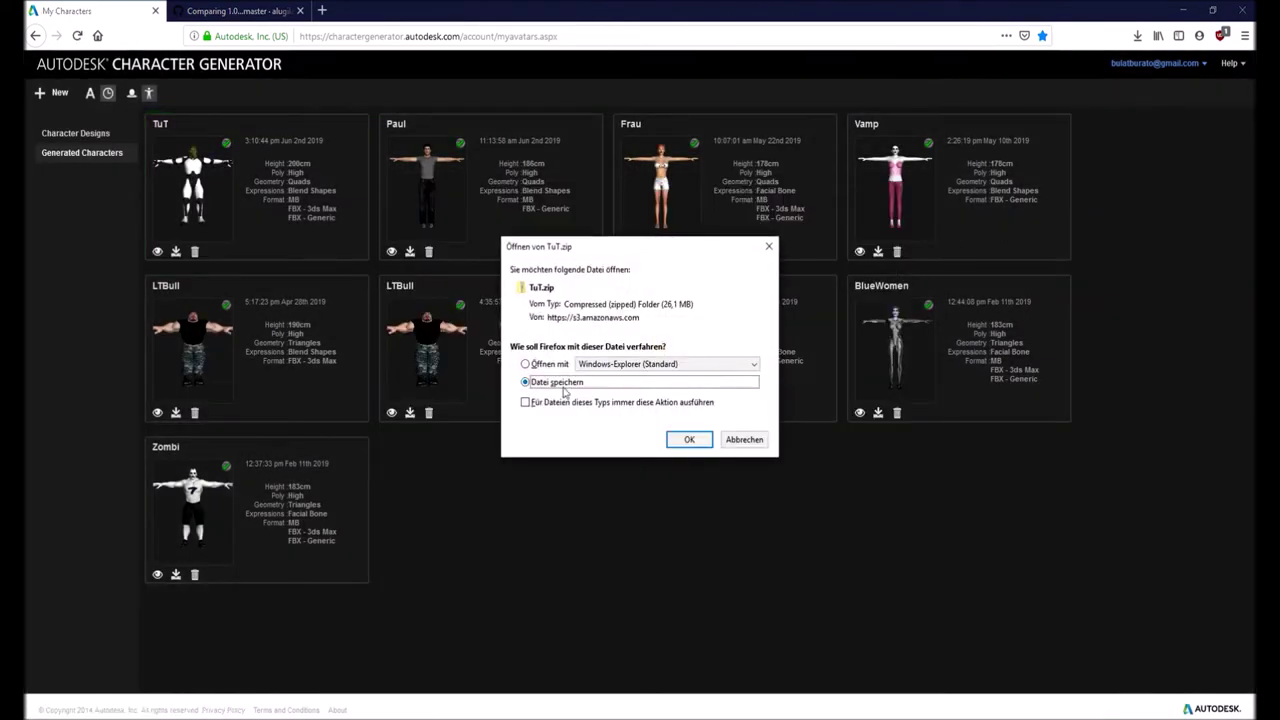
left_click(530, 364)
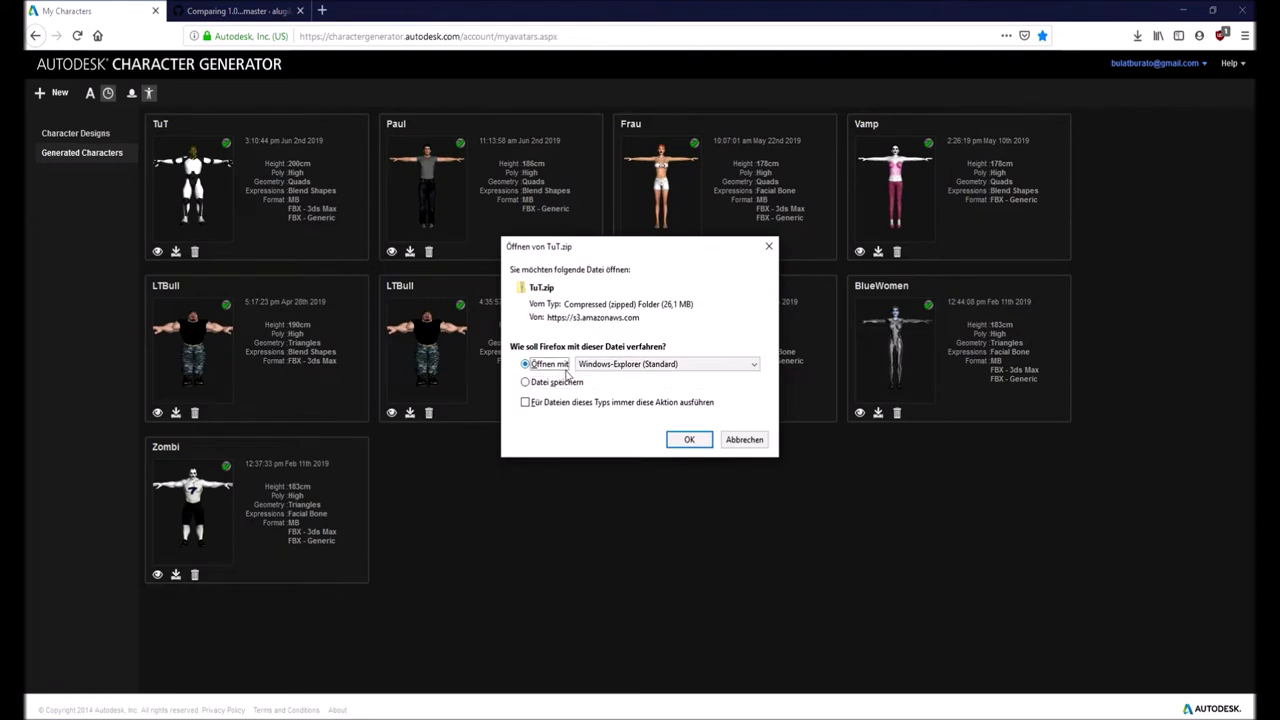
left_click(690, 441)
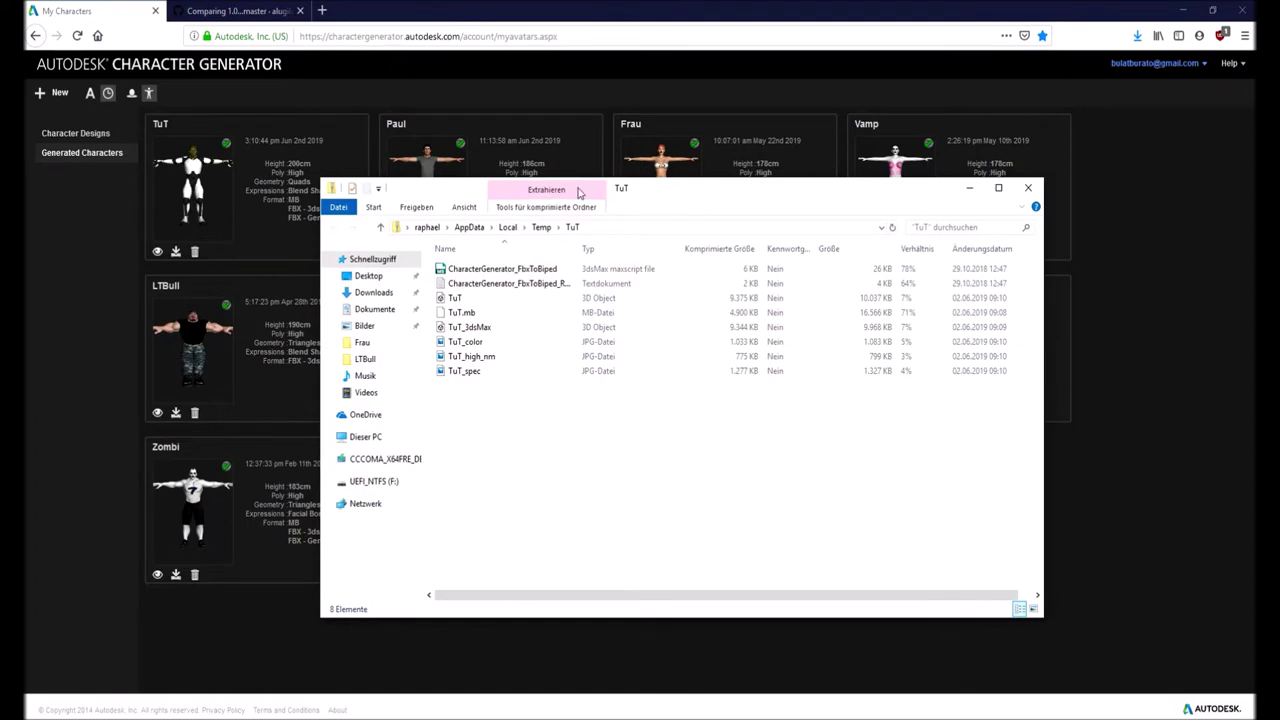
Extract all TuT.zip files into a new Desktop folder named Tu'T.
left_click(538, 208)
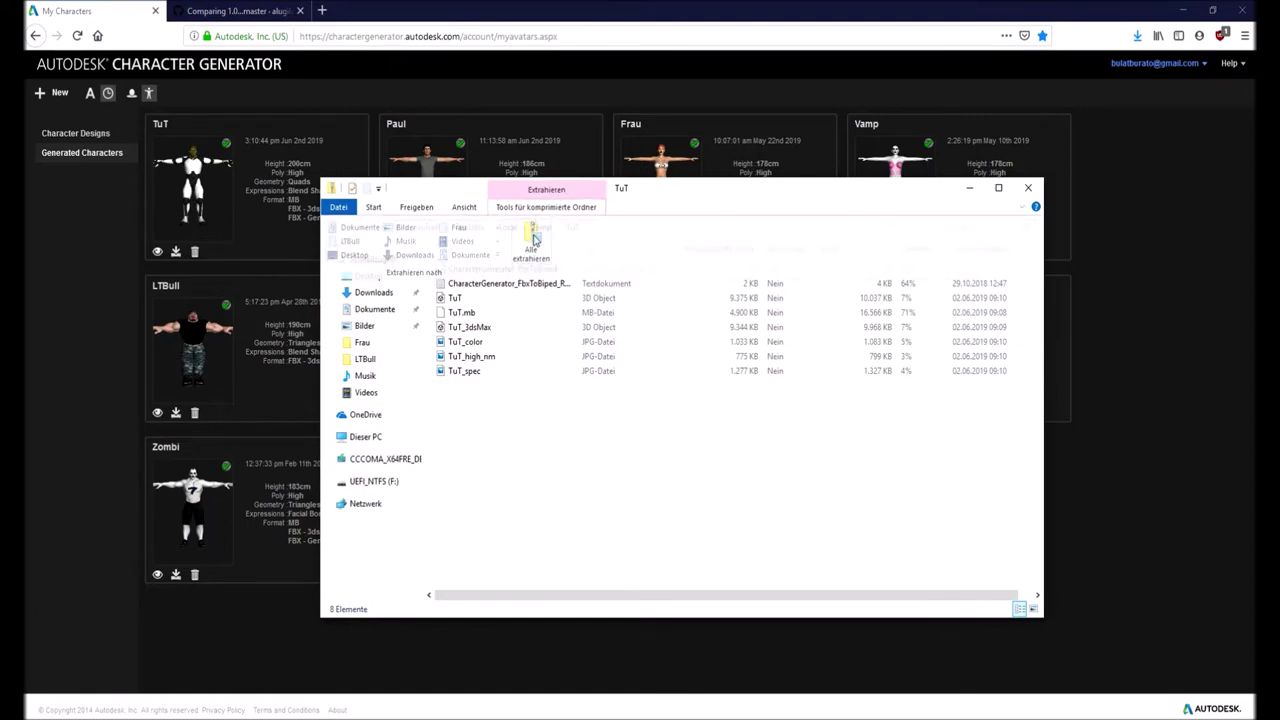
left_click(535, 250)
key("alt+r")
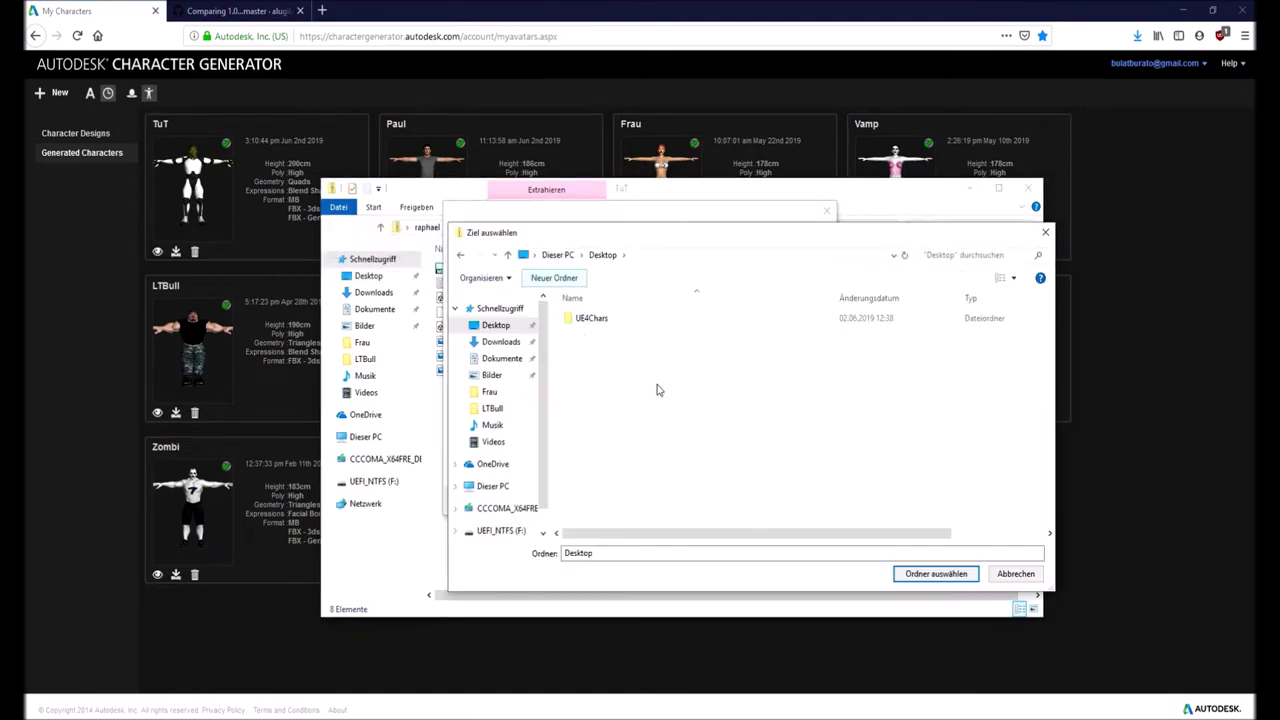
key("ctrl+shift+n")
type("TuT")
key("Return")
key("Return")
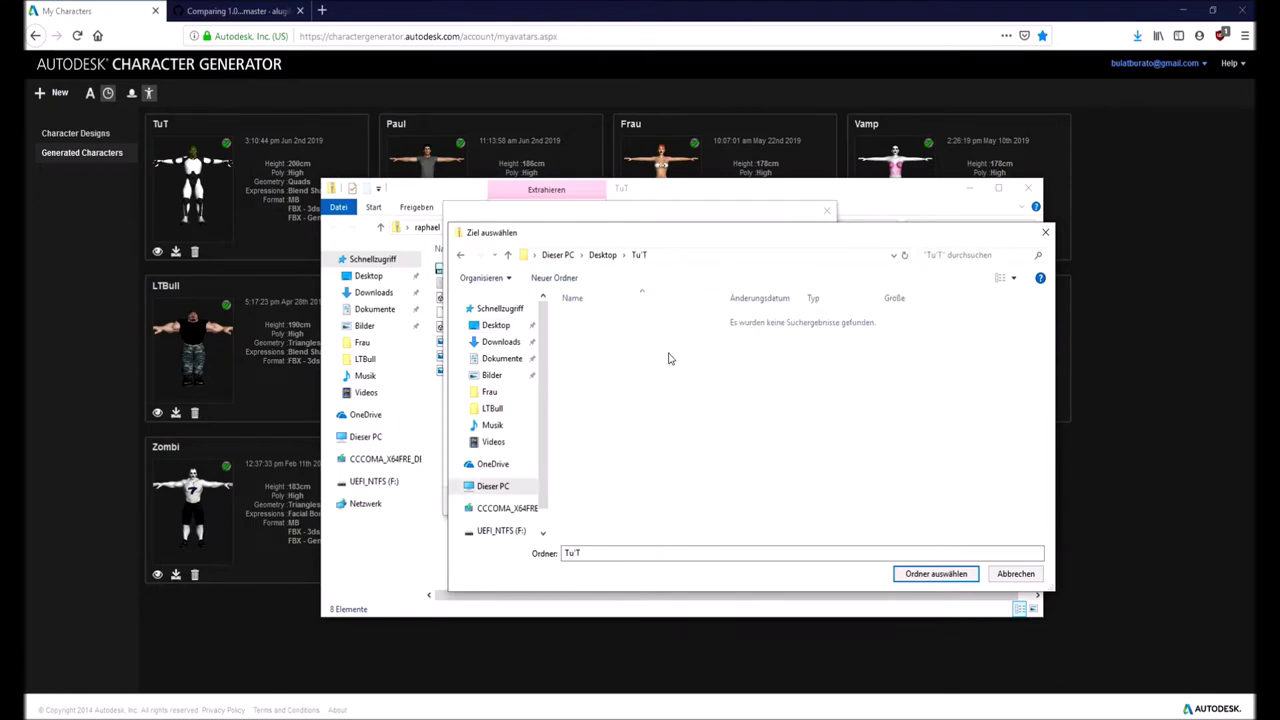
left_click(936, 573)
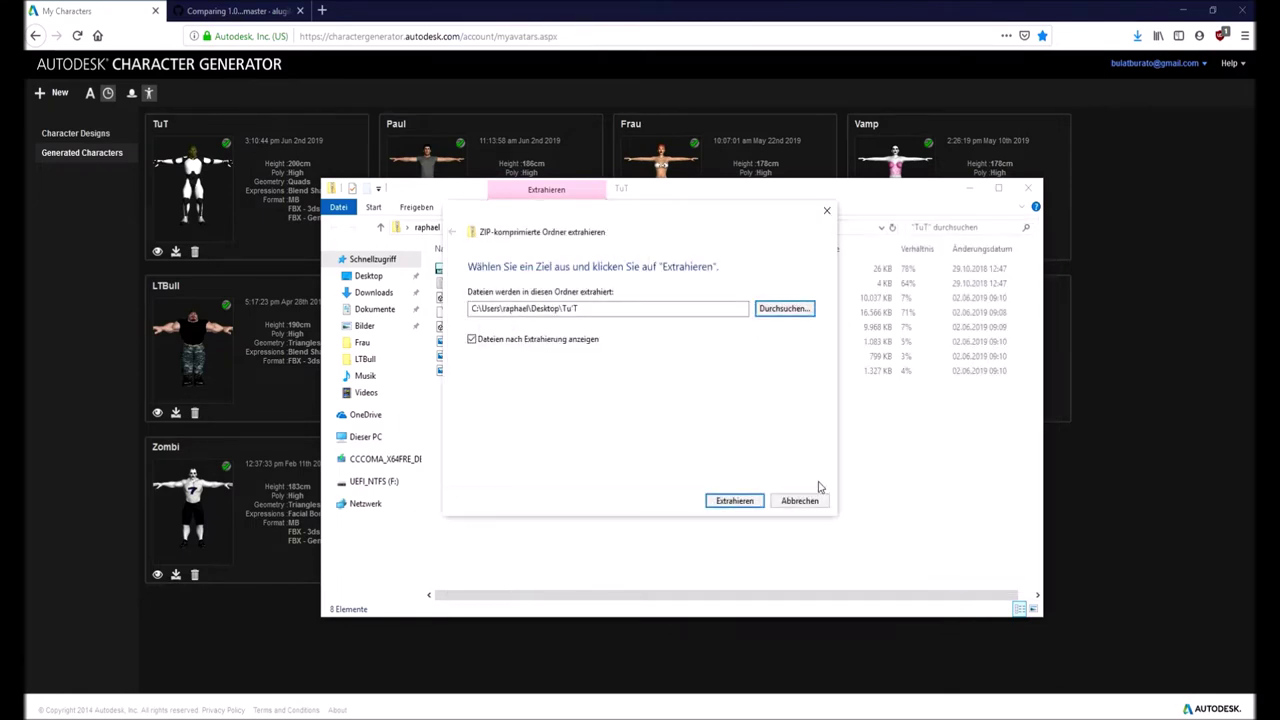
key("Return")
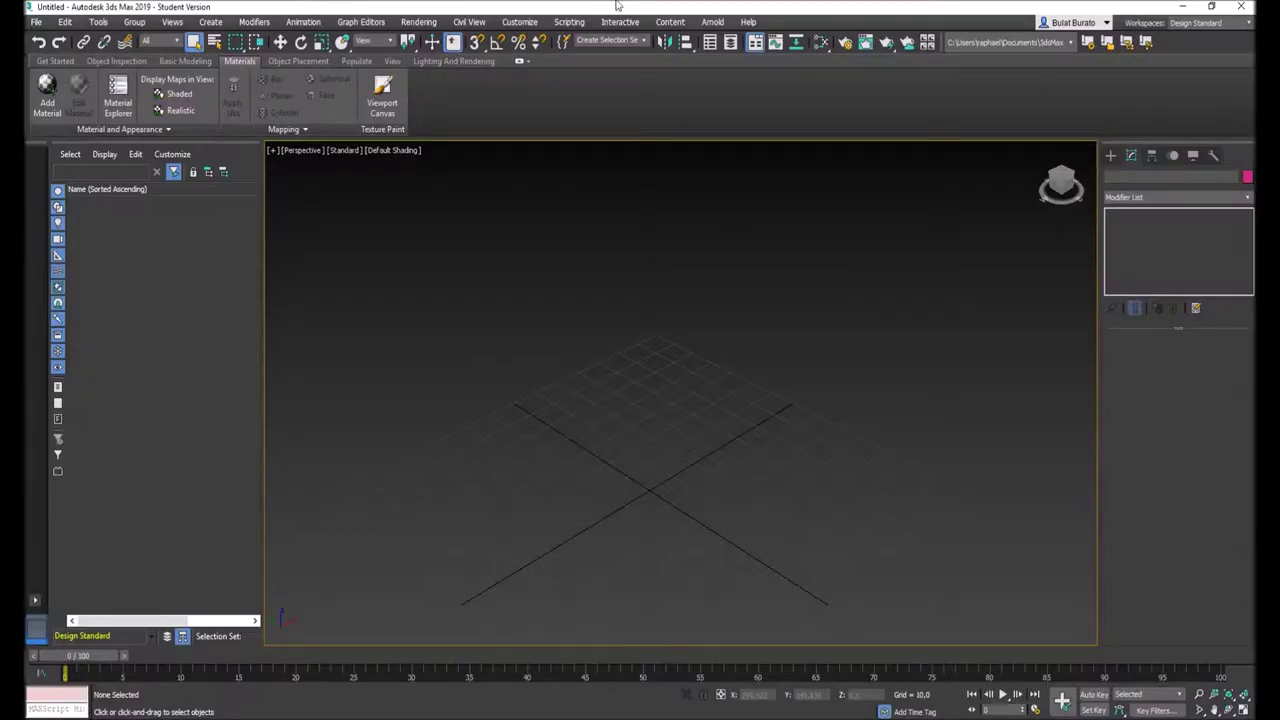
Open TuT_3dsMax.fbx from the Desktop TuT folder, listing all file types, and accept the FBX import.
left_click(35, 21)
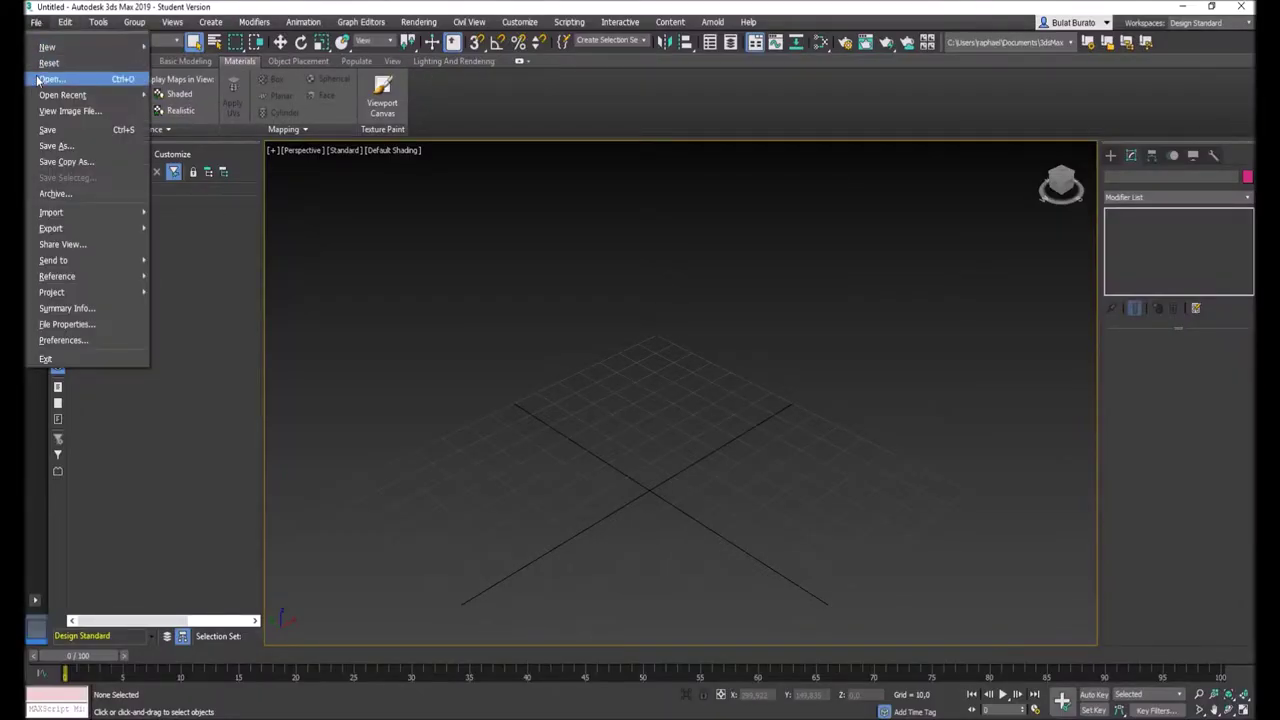
left_click(38, 79)
left_click(48, 152)
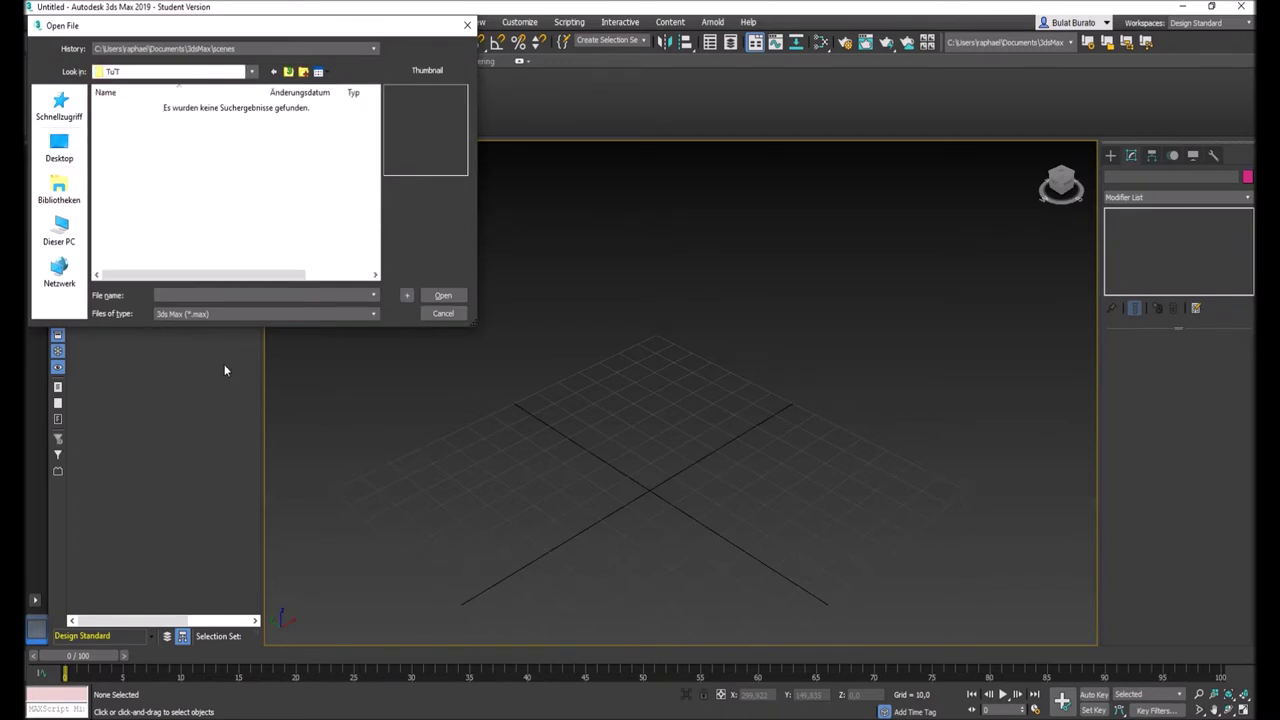
left_click(221, 314)
left_click(170, 347)
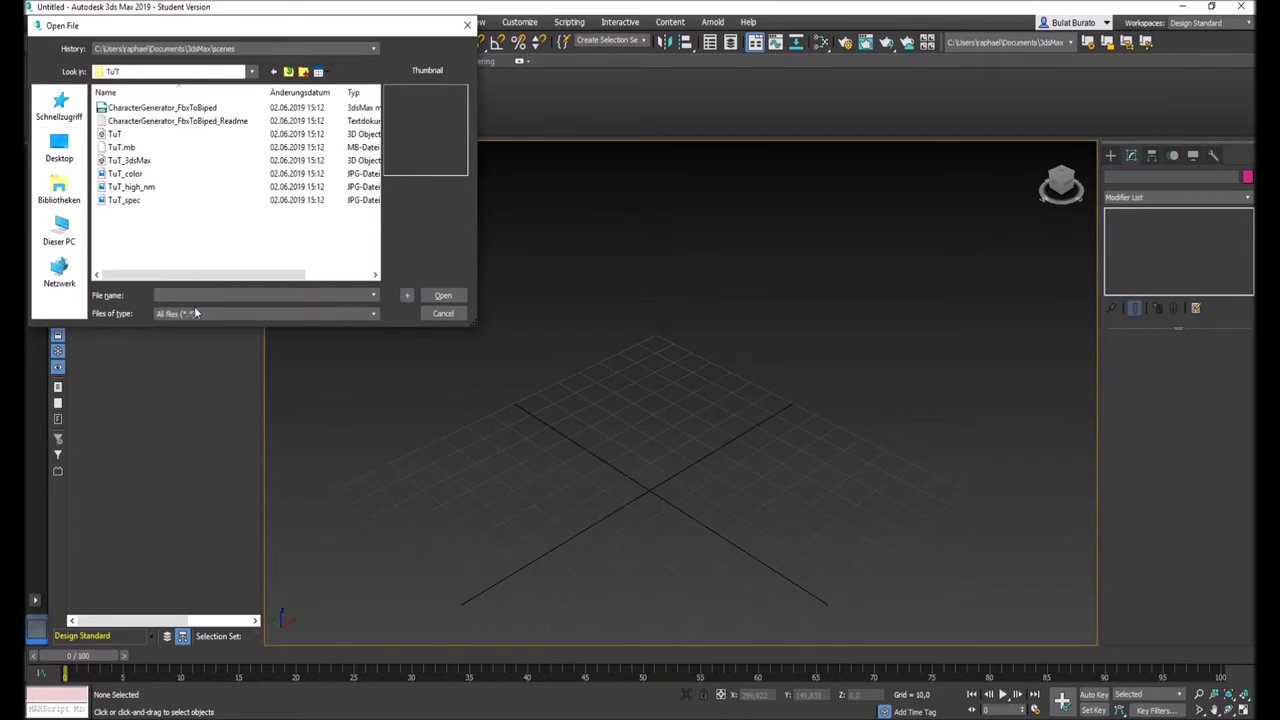
left_click(135, 161)
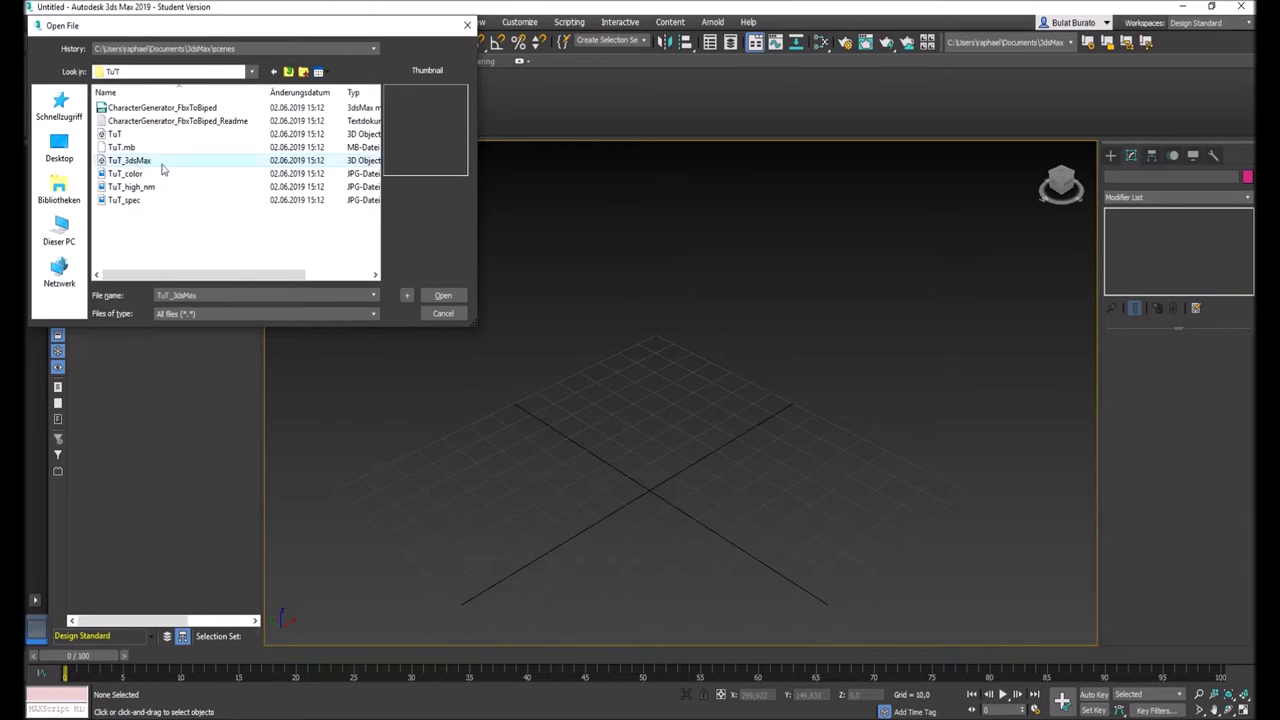
left_click(447, 296)
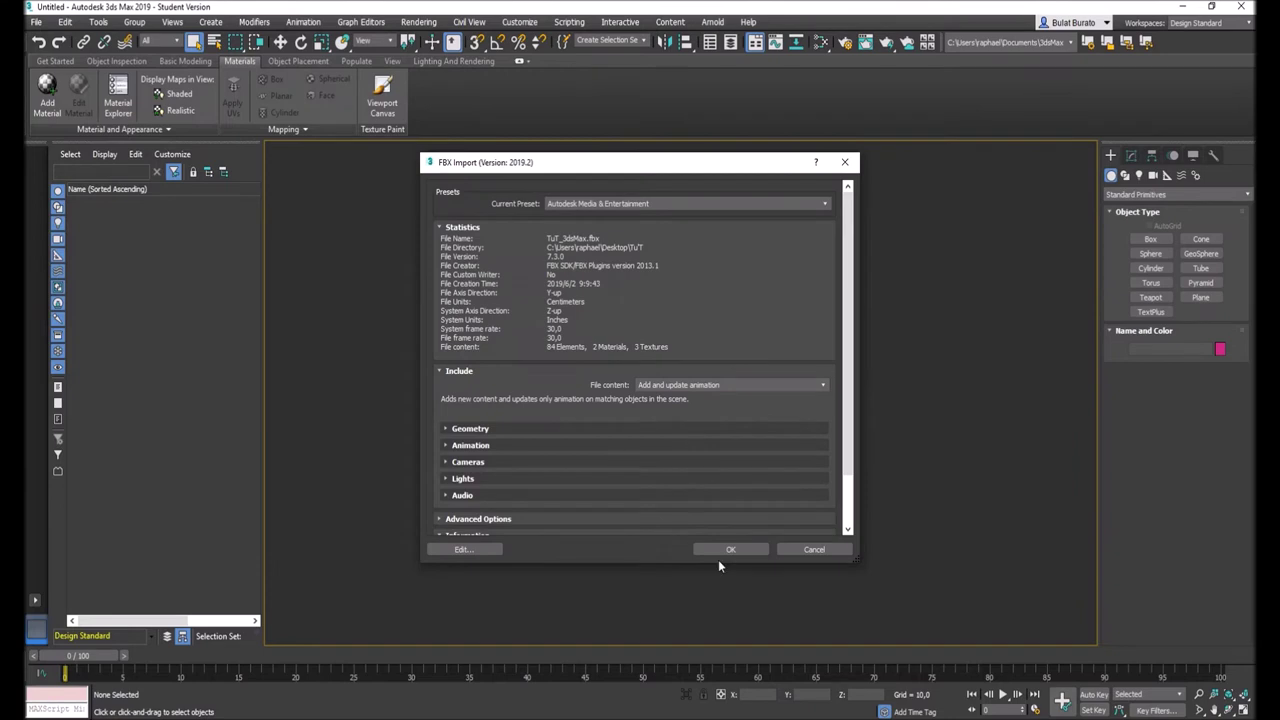
left_click(728, 551)
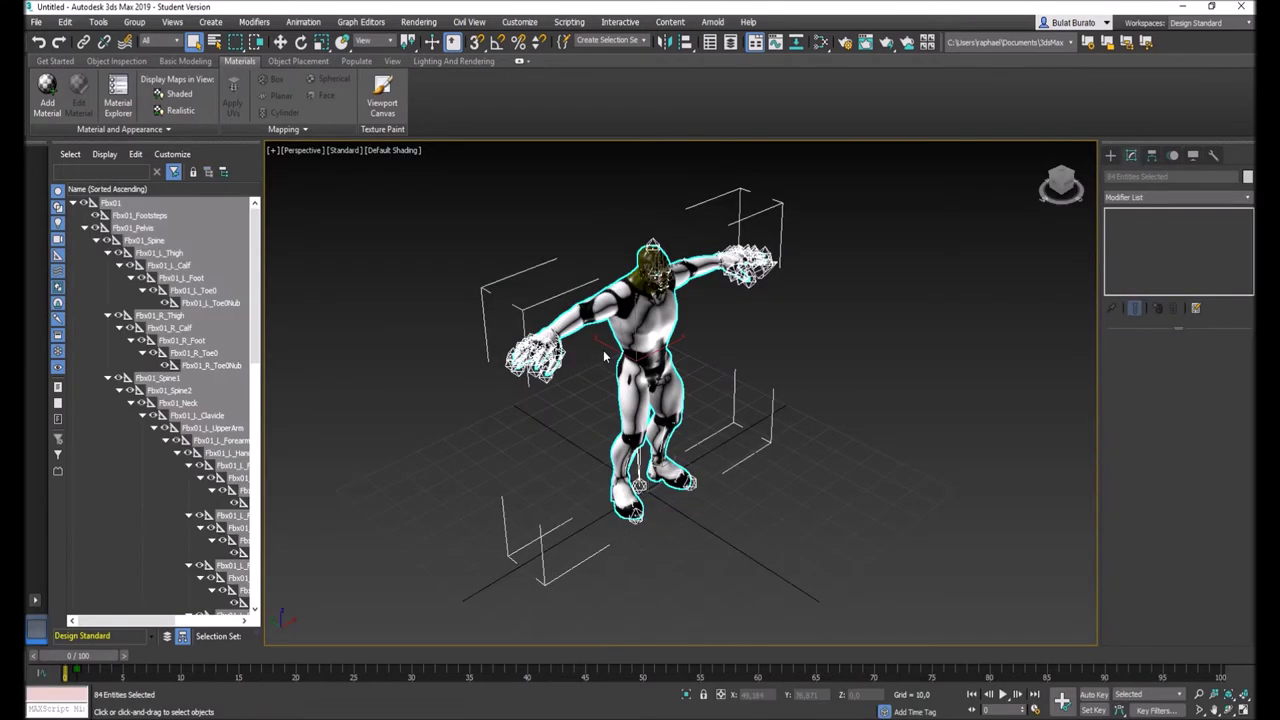
Delete the Lights group and its four spotlights from the scene.
left_click(1056, 190)
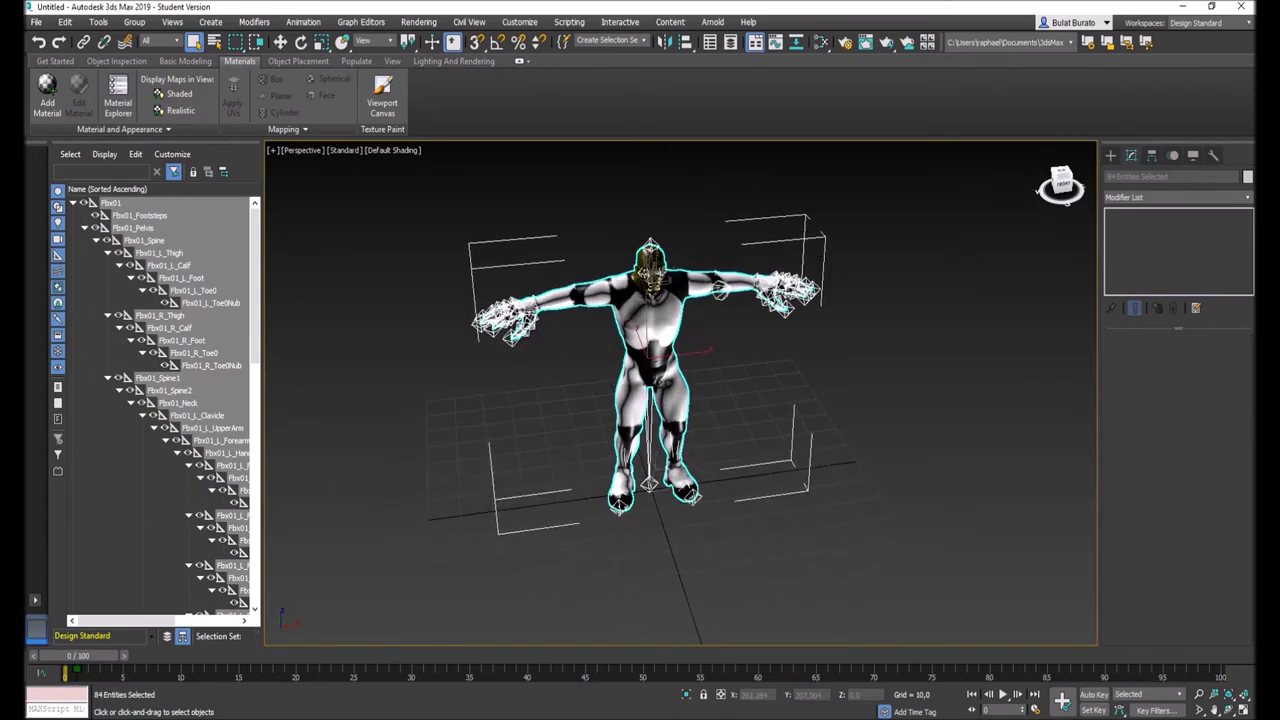
left_click(915, 390)
scroll(650, 365, "up", 3)
scroll(650, 365, "up", 2)
scroll(690, 325, "down", 4)
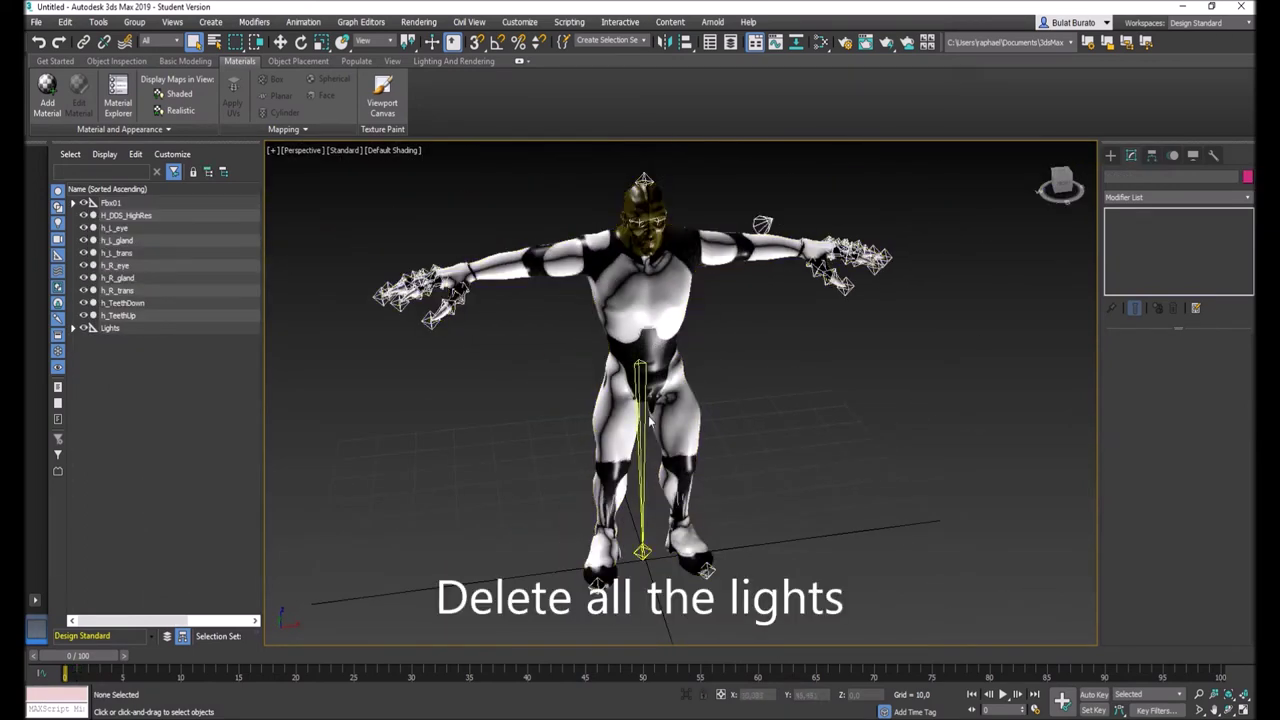
left_click(108, 330)
left_click(74, 338)
left_click(72, 331)
left_click(133, 330)
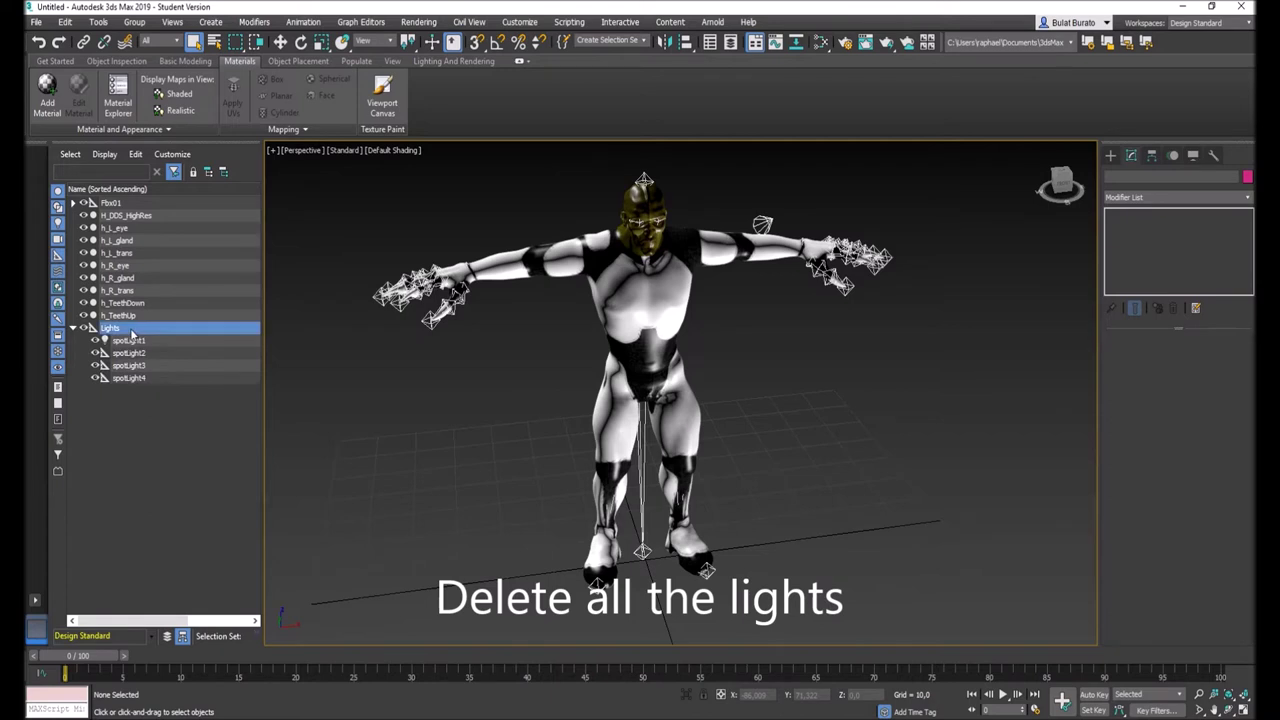
left_click(149, 375, "shift")
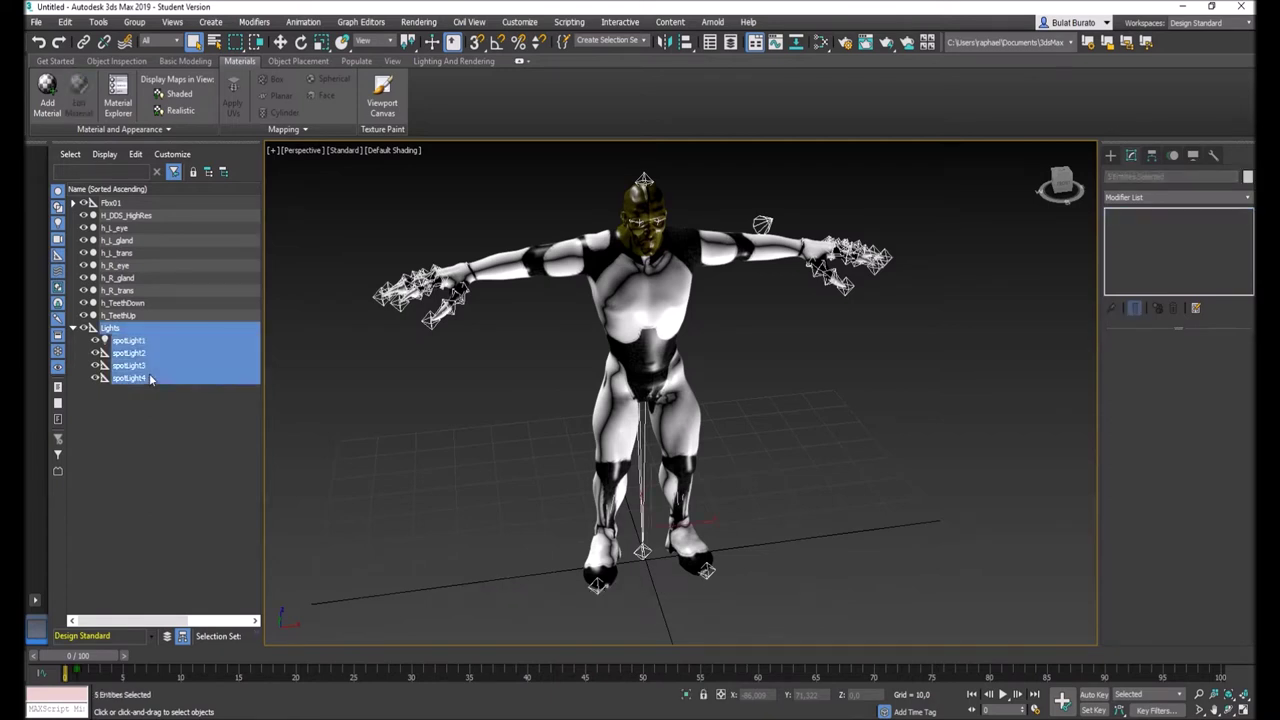
key("Delete")
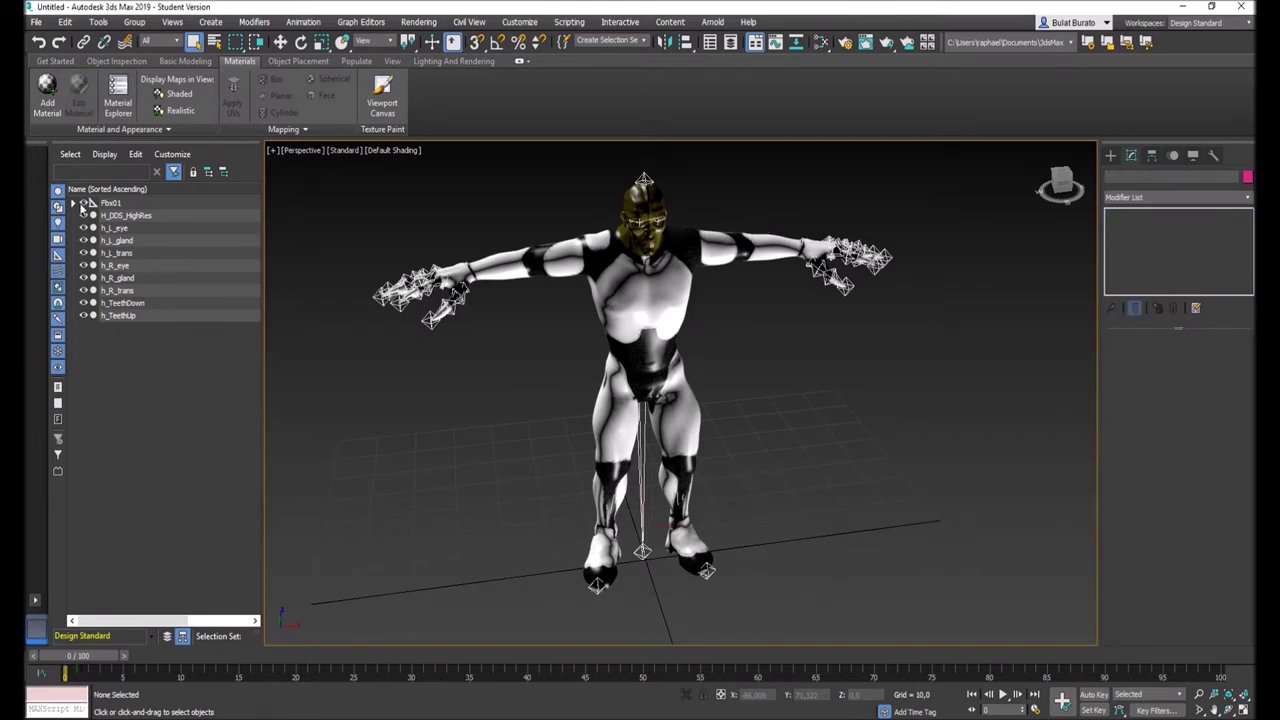
Rename Fbx01_Footsteps under Fbx01 to Root.
left_click(72, 202)
left_click(140, 215)
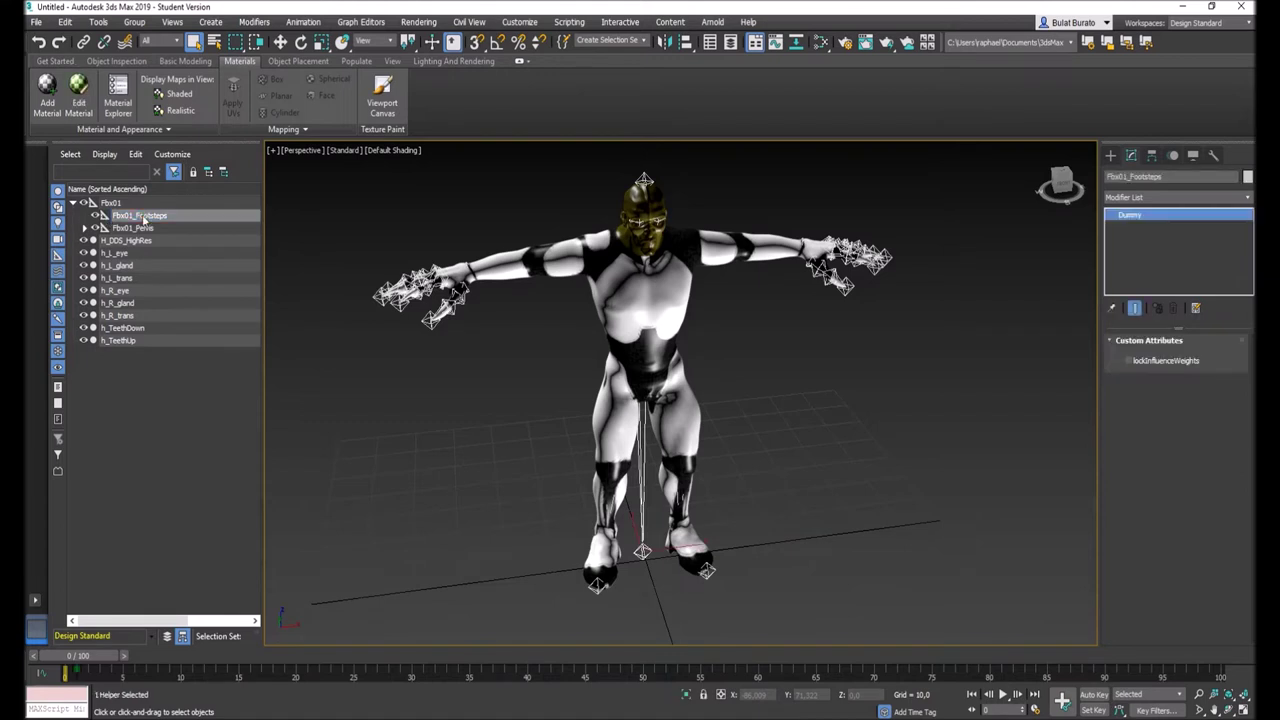
left_click(152, 216)
type("Root")
key("Return")
Parent Fbx01_Pelvis and the mesh objects from h_DDS_HighRes to h_TeethUp under Root.
left_click_drag(130, 230, 130, 218)
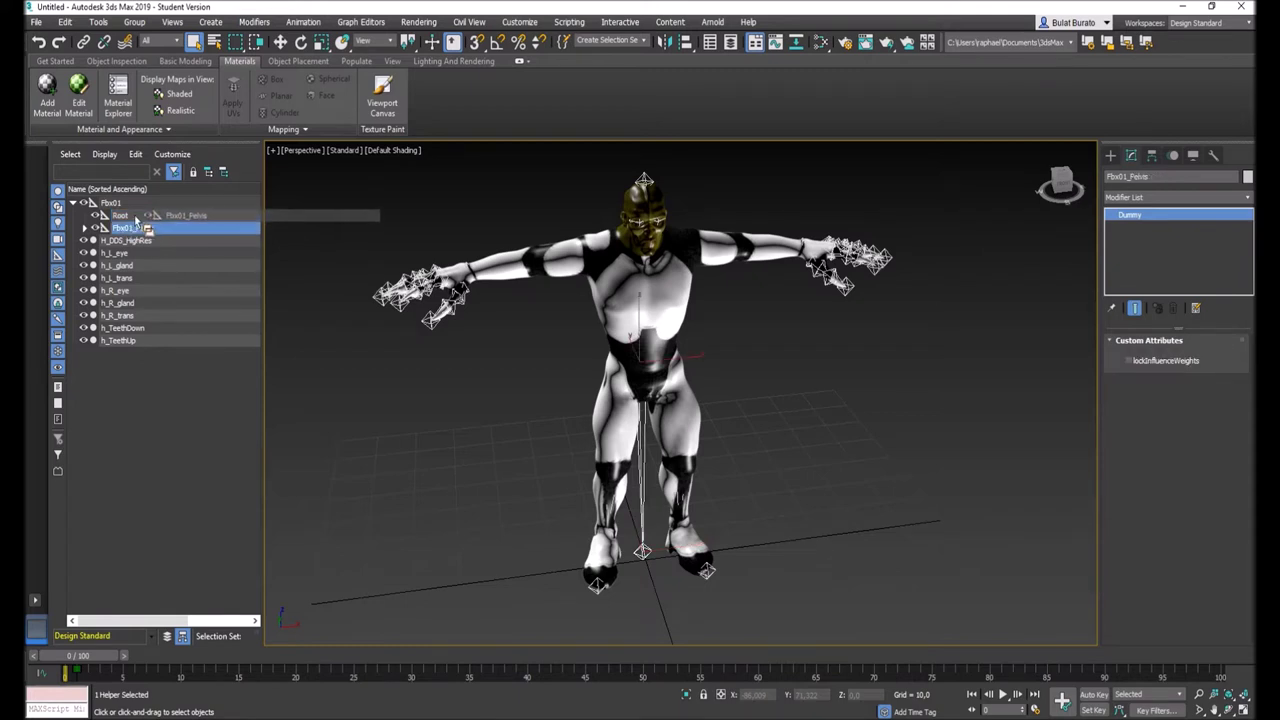
left_click_drag(129, 218, 129, 217)
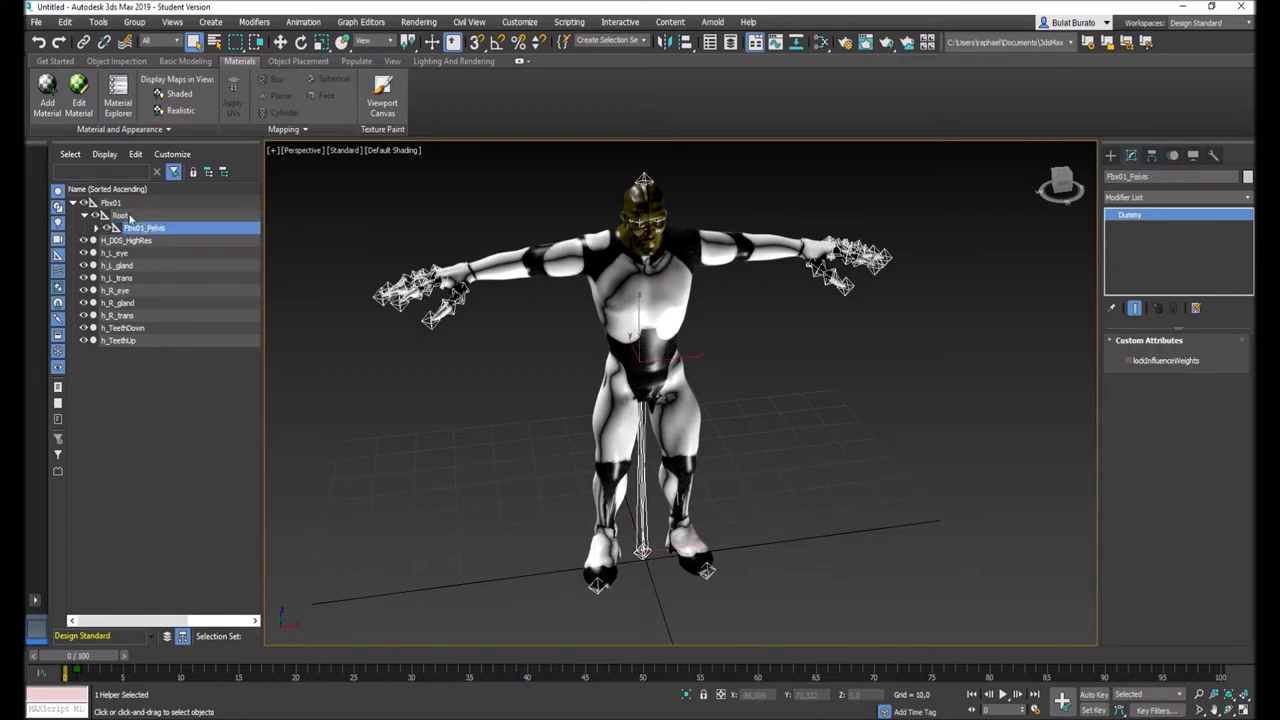
left_click(126, 243)
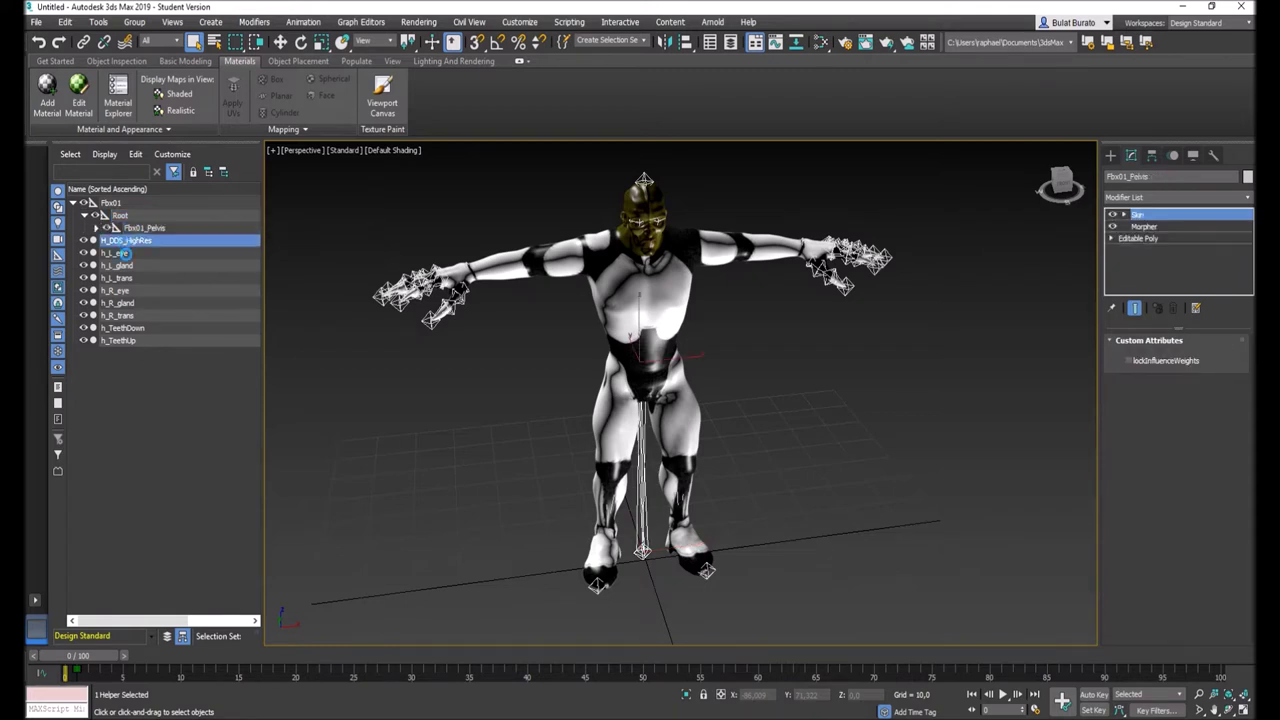
left_click(117, 342, "shift")
left_click_drag(120, 253, 140, 230)
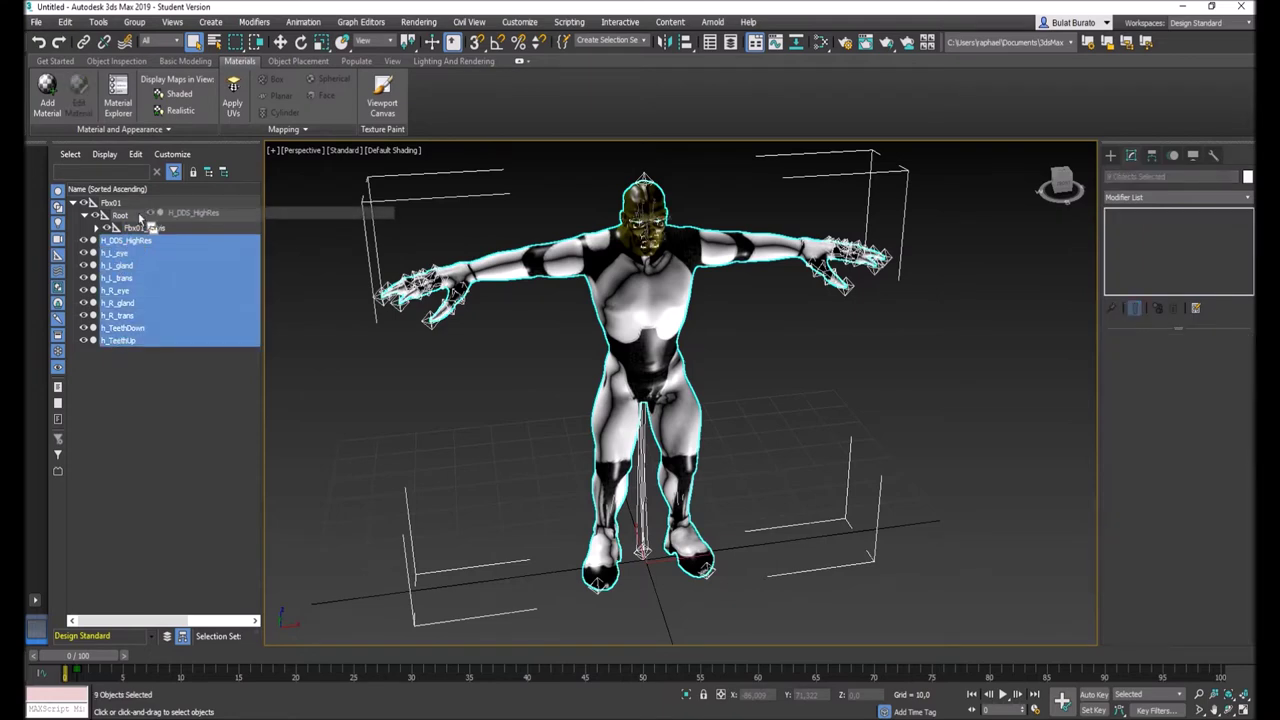
Delete the empty Fbx01 node and expand Root to check its children.
left_click(122, 215)
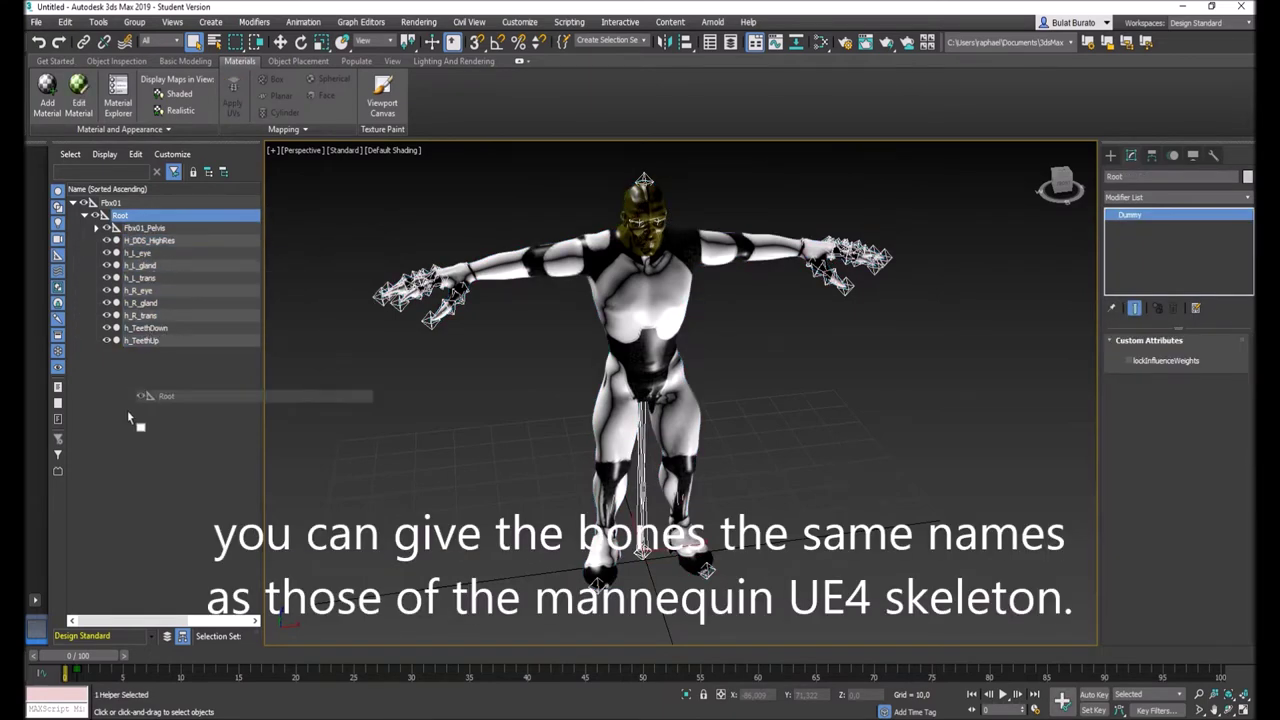
left_click(108, 204)
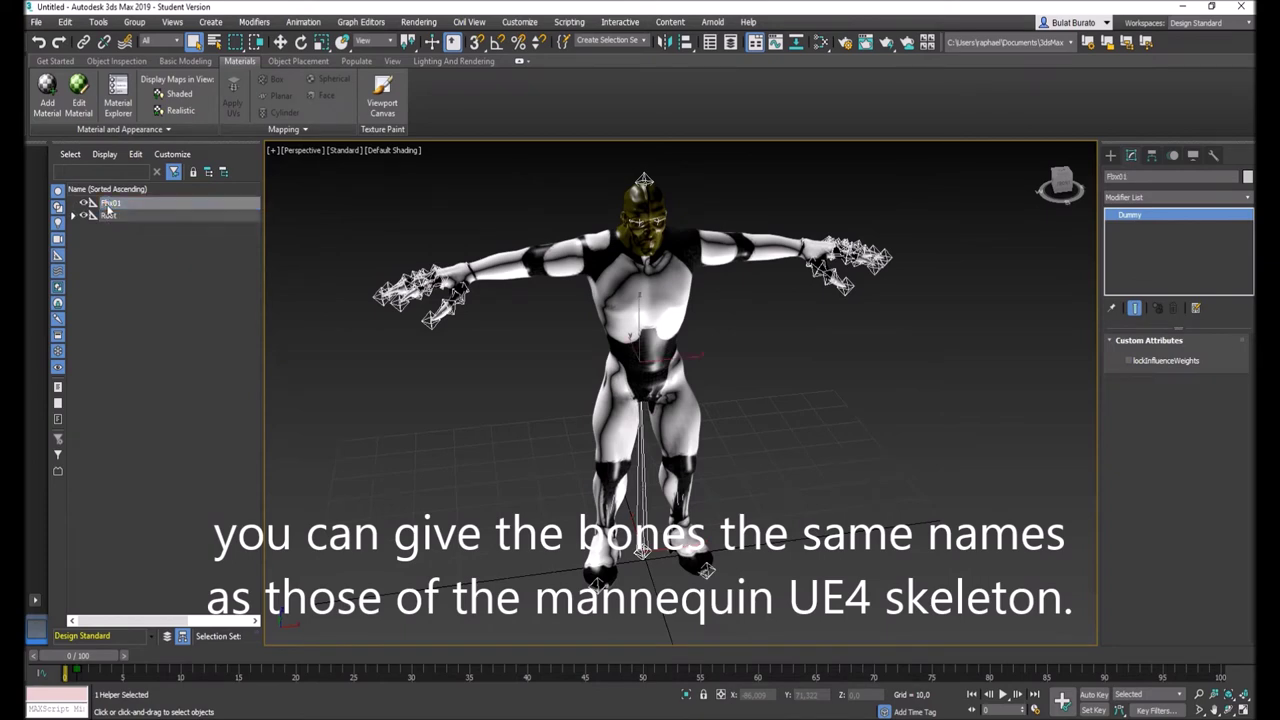
key("Delete")
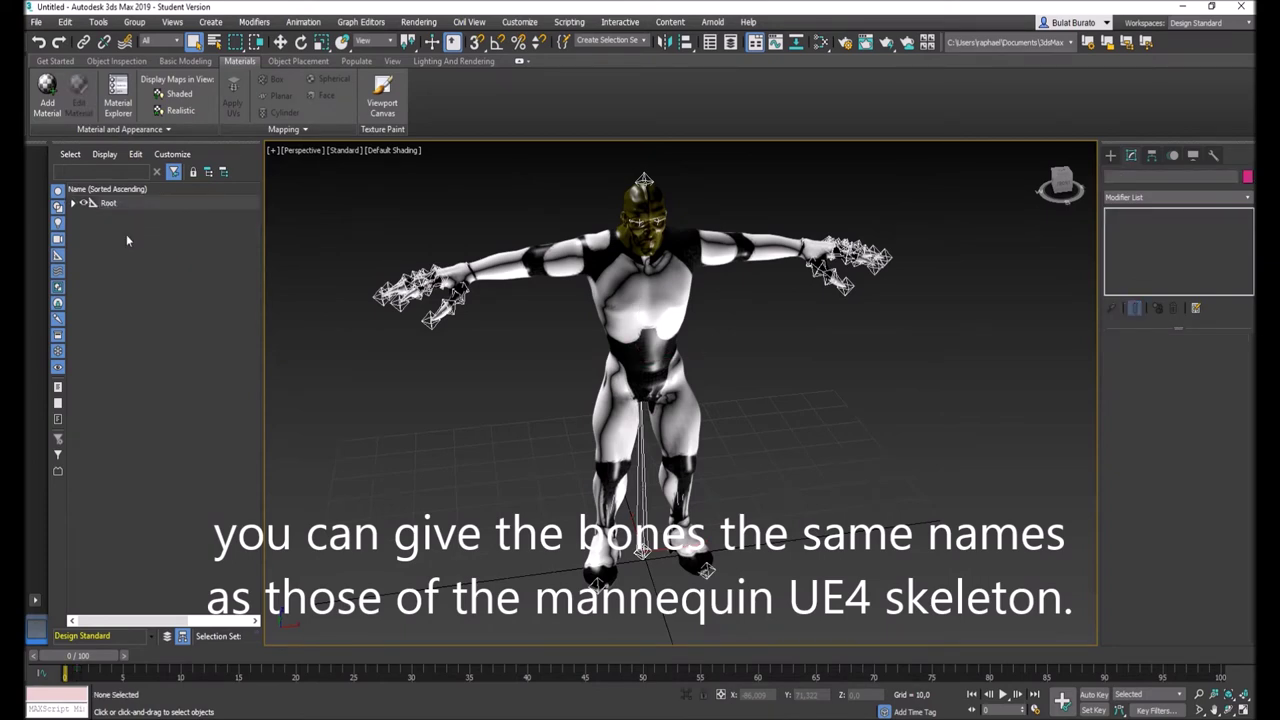
left_click(72, 204)
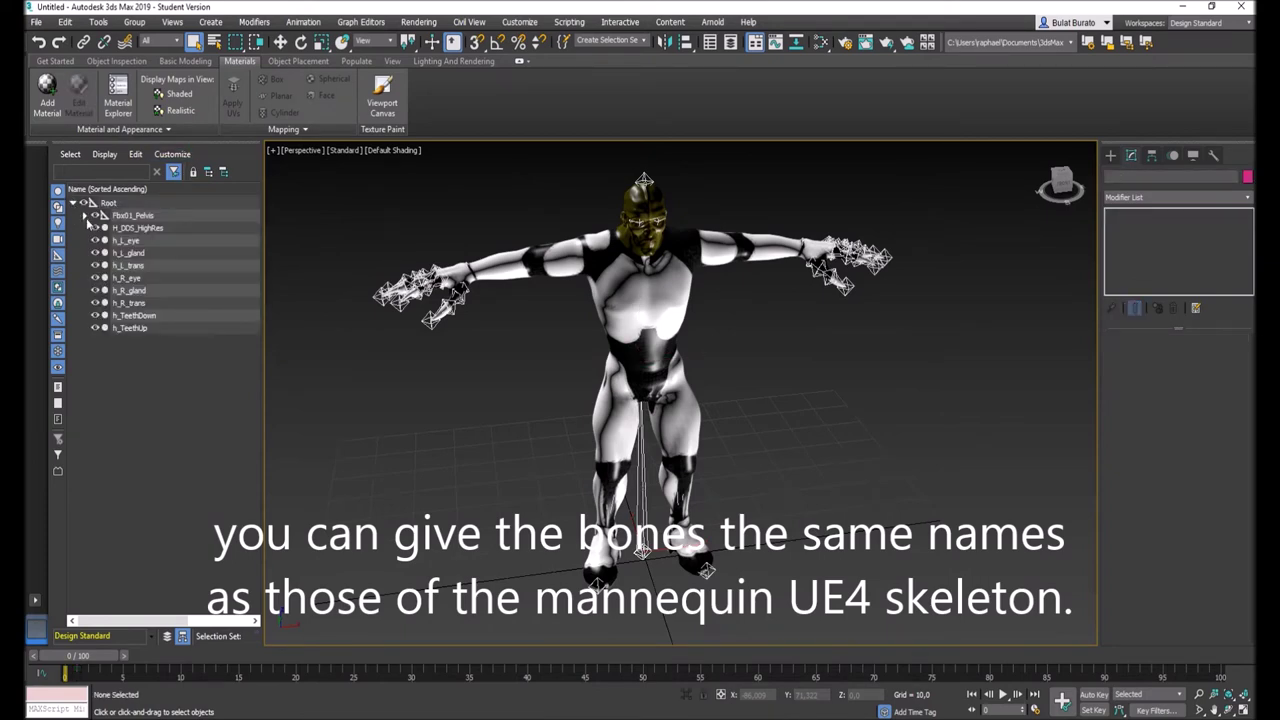
Expand the Root/Pelvis hierarchy and strip the Fbx01_ prefix from the pelvis bone, leaving Pelvis.
left_click(85, 216)
left_click(96, 228)
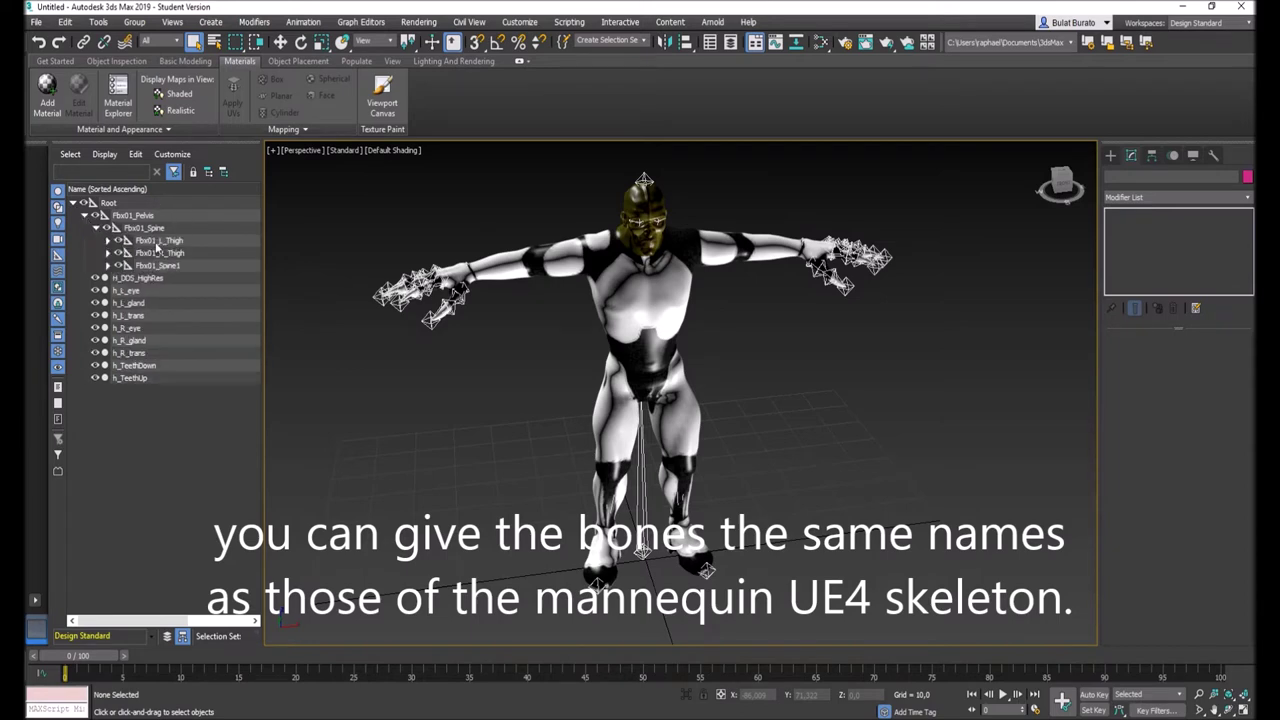
left_click(72, 203)
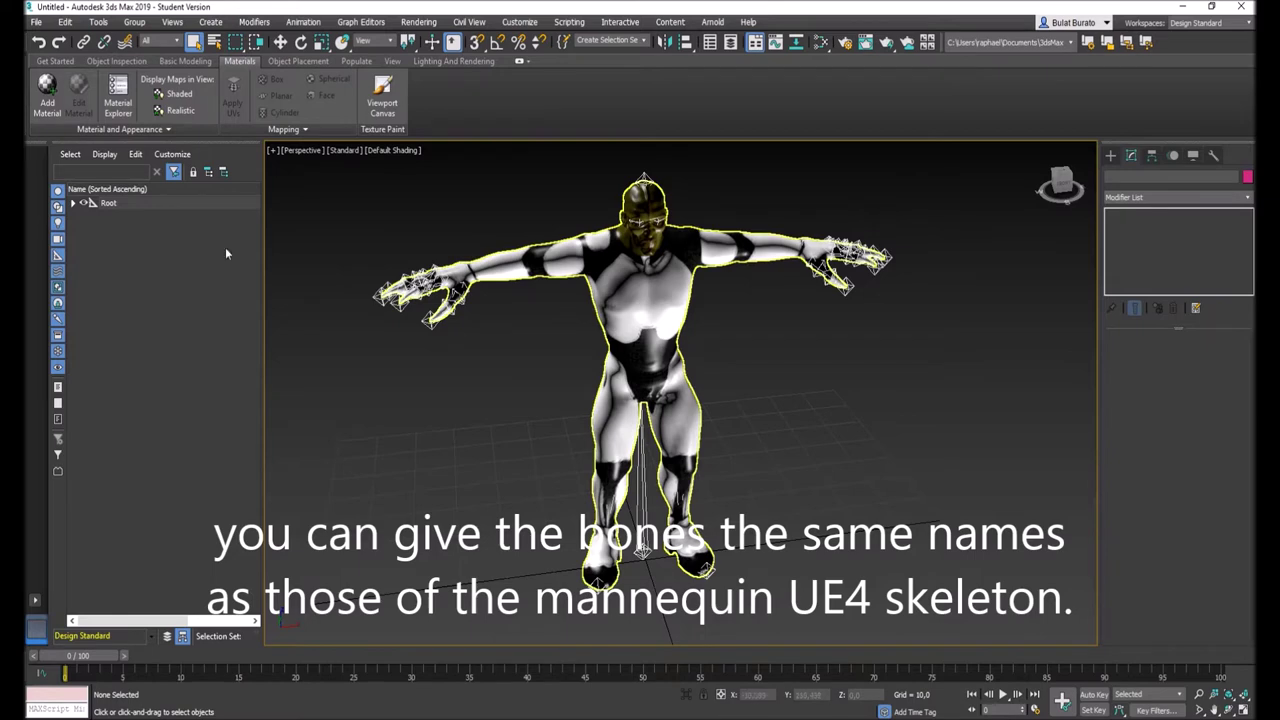
left_click(72, 204)
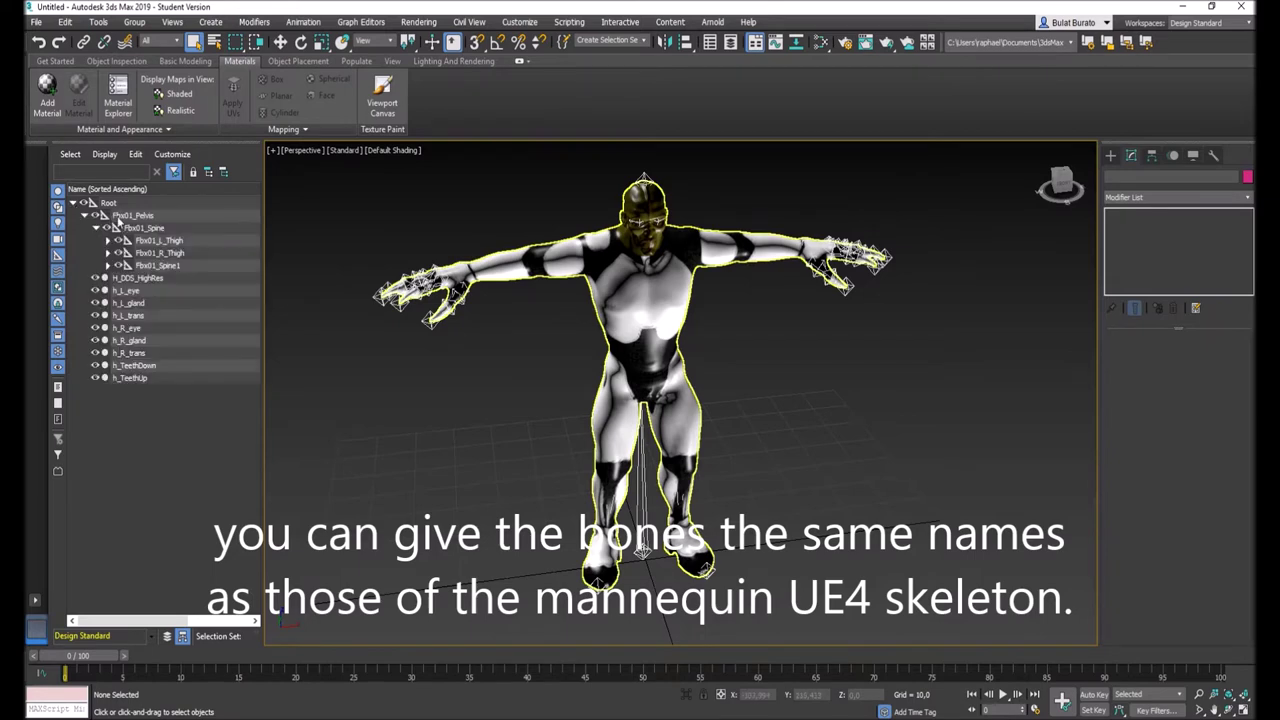
left_click(138, 218)
left_click(138, 218)
left_click_drag(136, 216, 100, 216)
key("BackSpace")
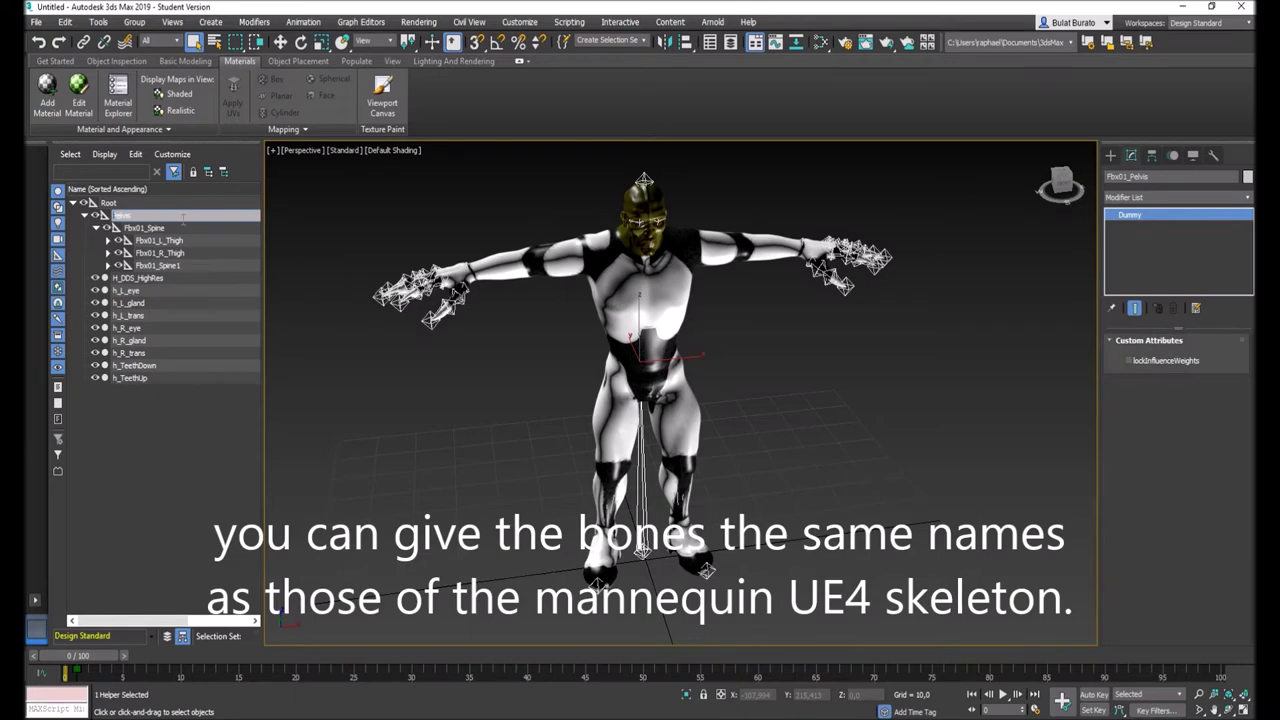
Remove the Fbx01_ prefix from the Fbx01_Spine and Fbx01_Spine1 bone names.
left_click(165, 229)
left_click(150, 229)
left_click_drag(147, 229, 124, 229)
key("BackSpace")
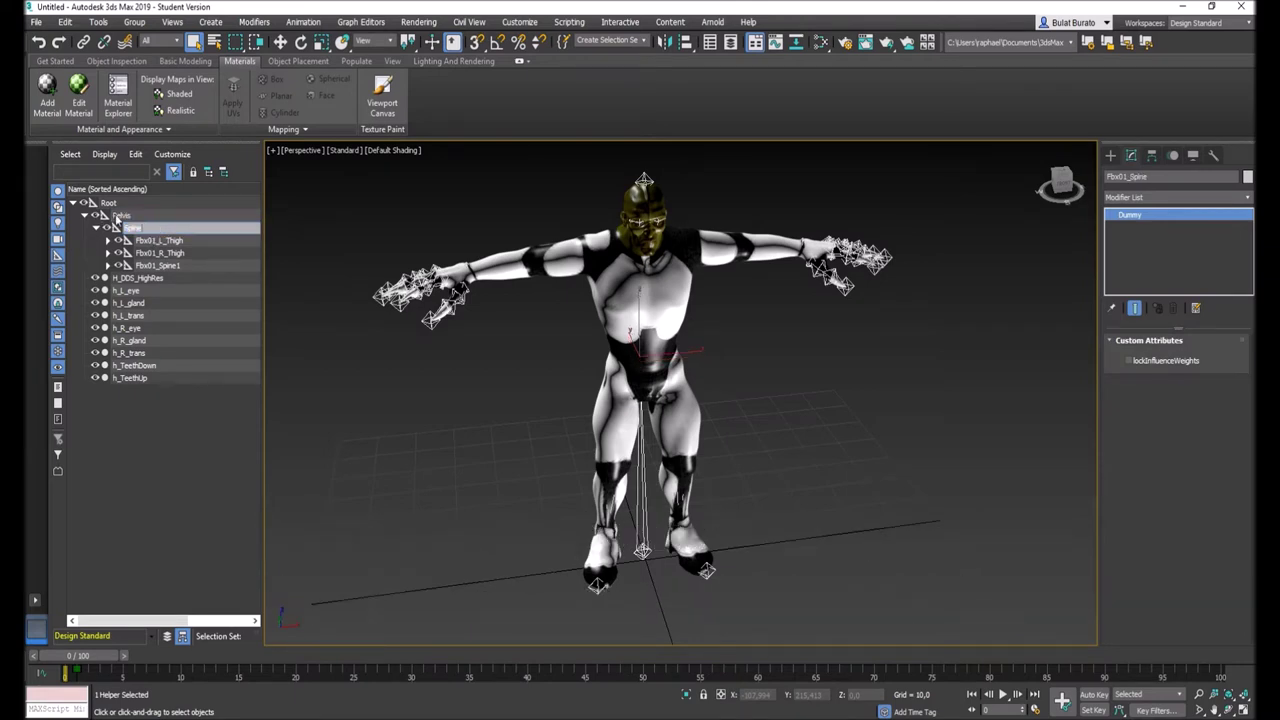
key("Return")
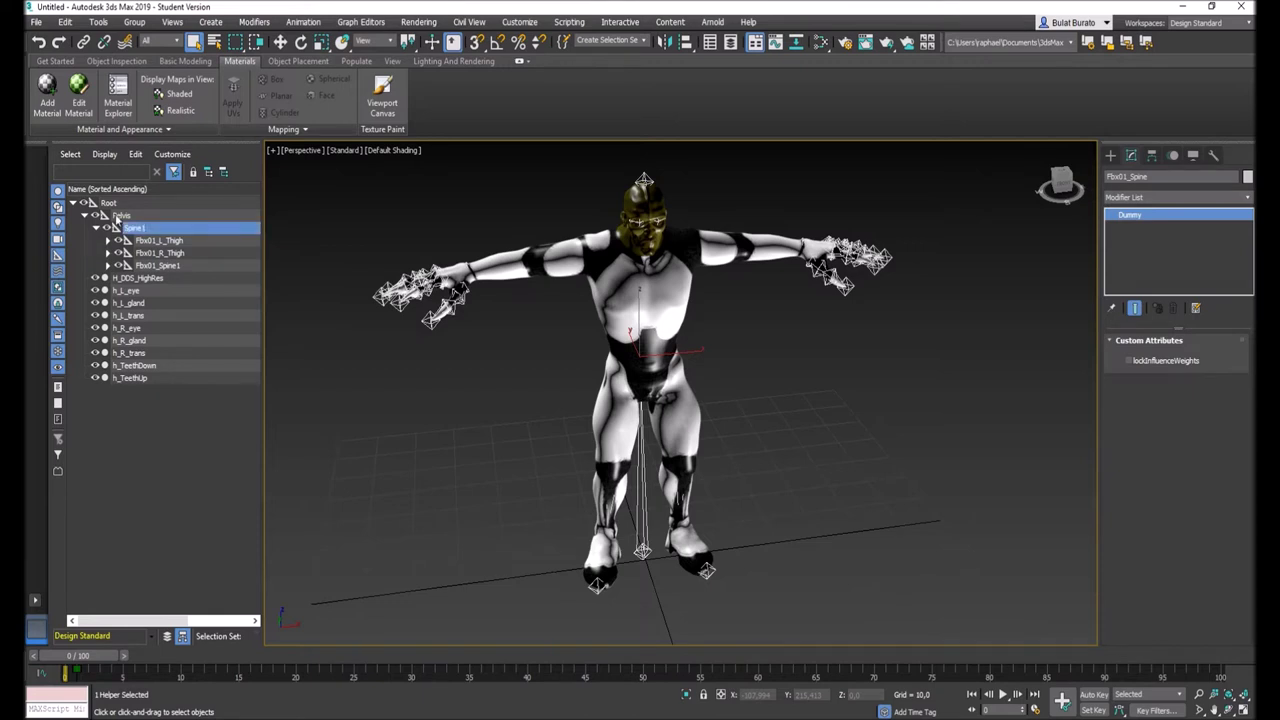
left_click(158, 266)
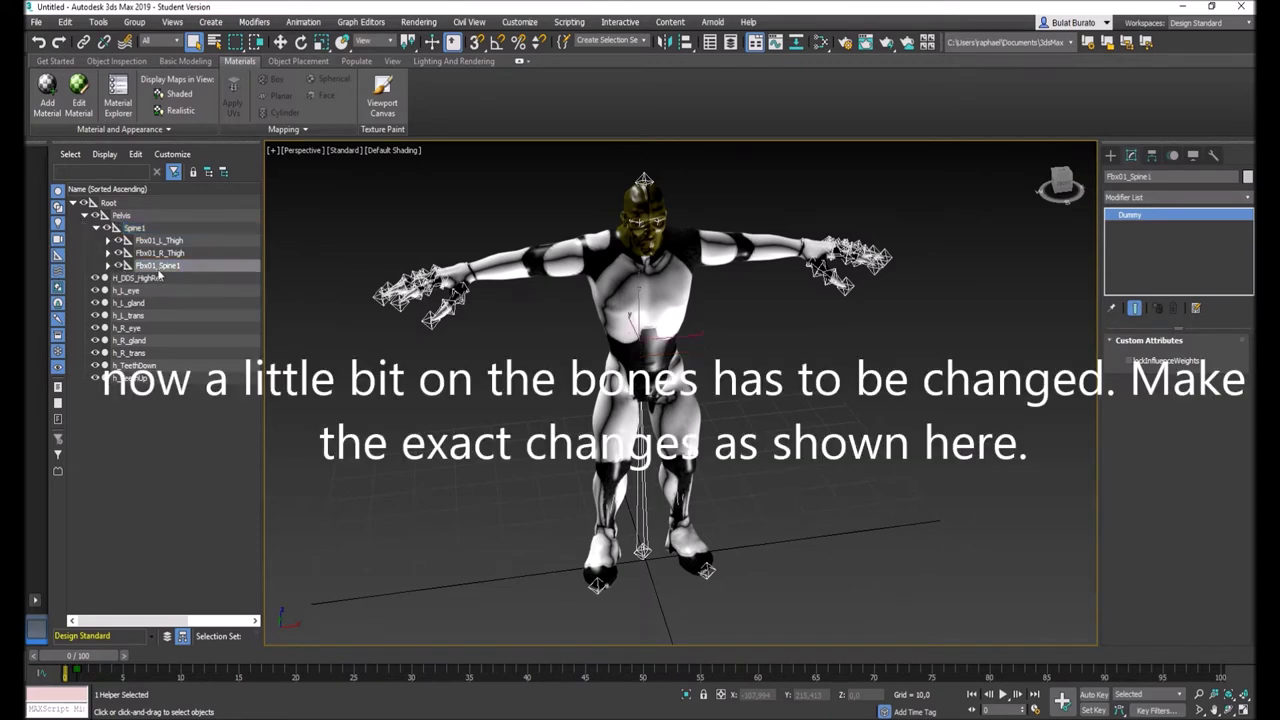
left_click(170, 266)
left_click_drag(160, 266, 118, 258)
key("BackSpace")
key("Return")
Rename the Fbx01_Spine2 child bone to Spine3 and collapse its branch.
left_click(107, 266)
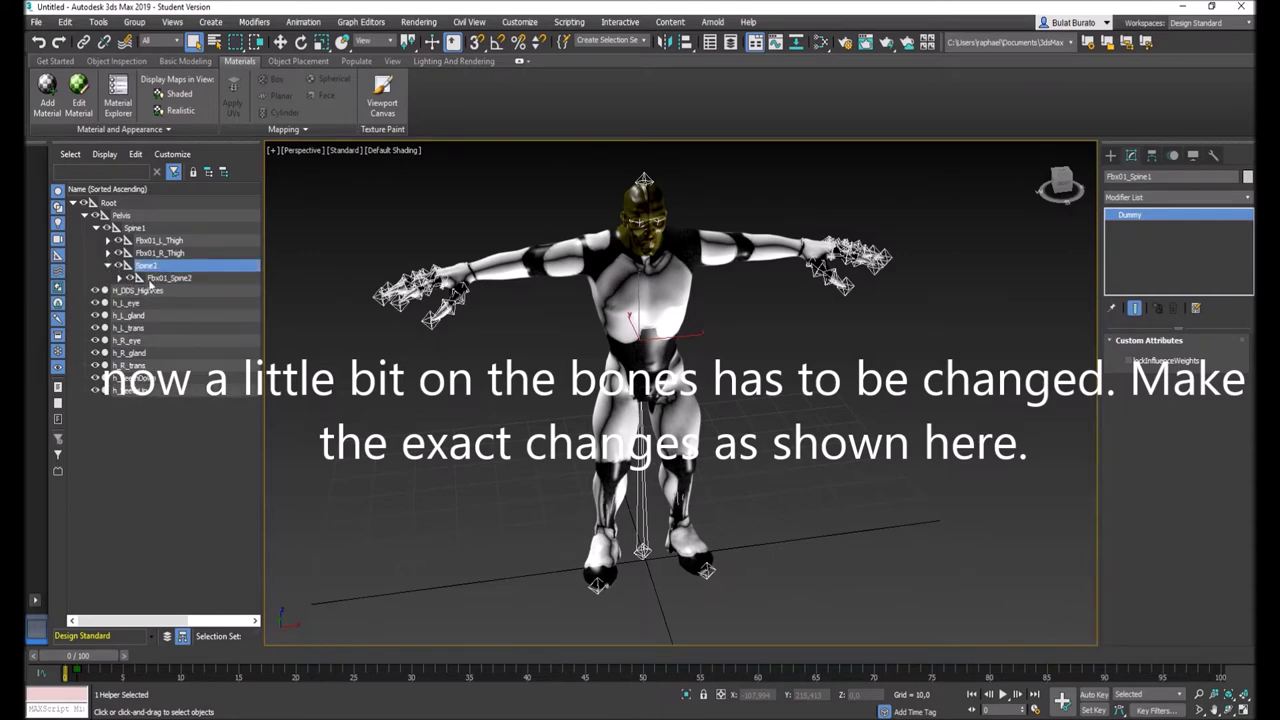
left_click(168, 279)
left_click(170, 278)
left_click_drag(174, 278, 140, 278)
key("BackSpace")
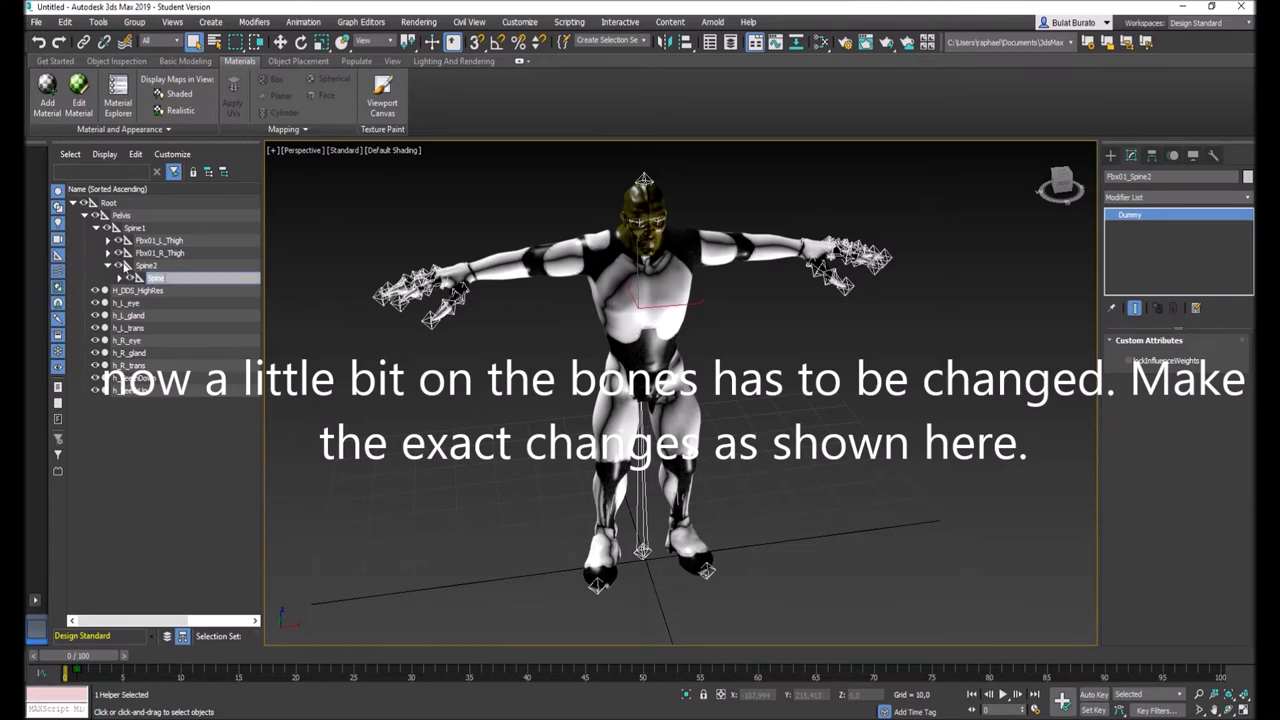
key("Return")
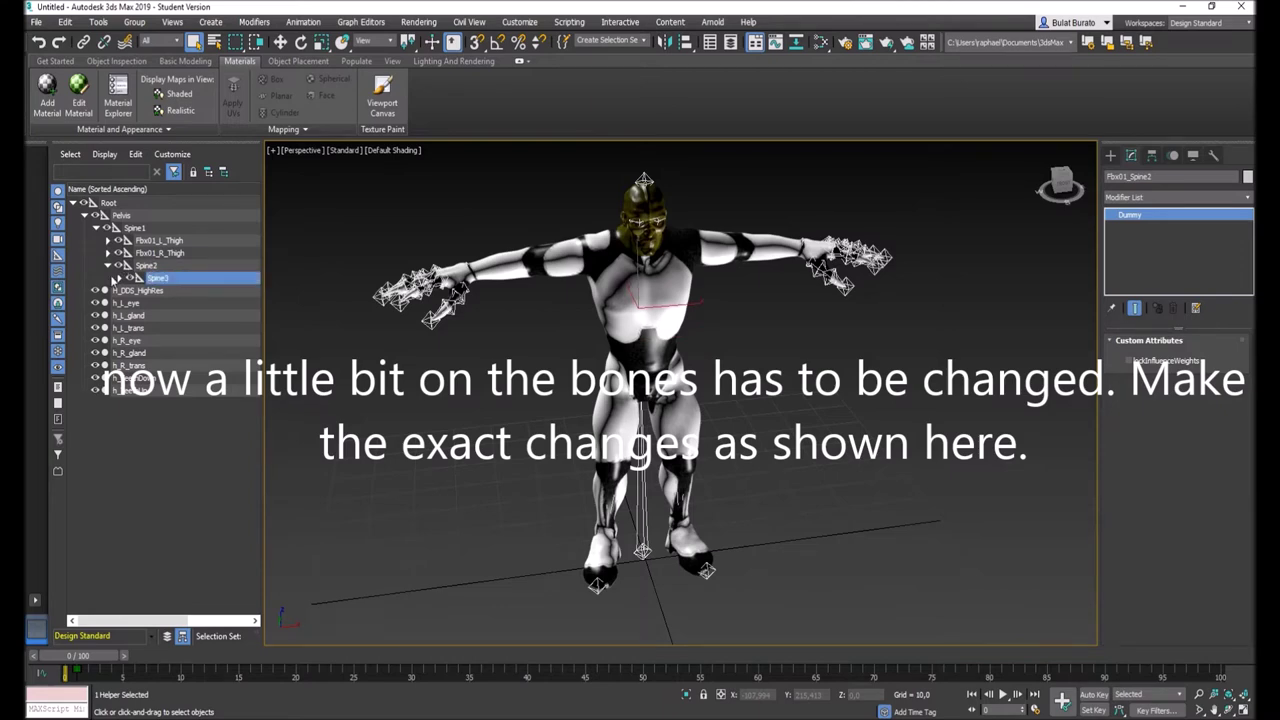
left_click(107, 266)
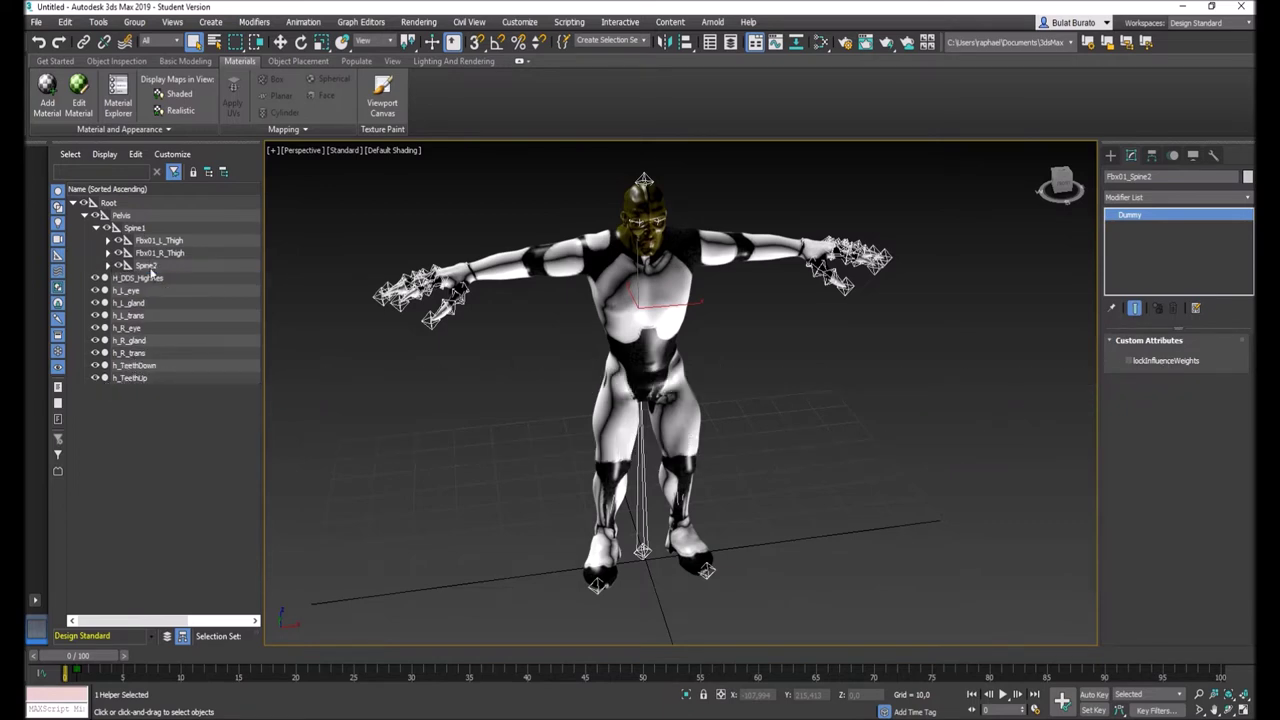
Rename the Fbx01_L_Thigh bone to Thigh_l.
left_click(163, 242)
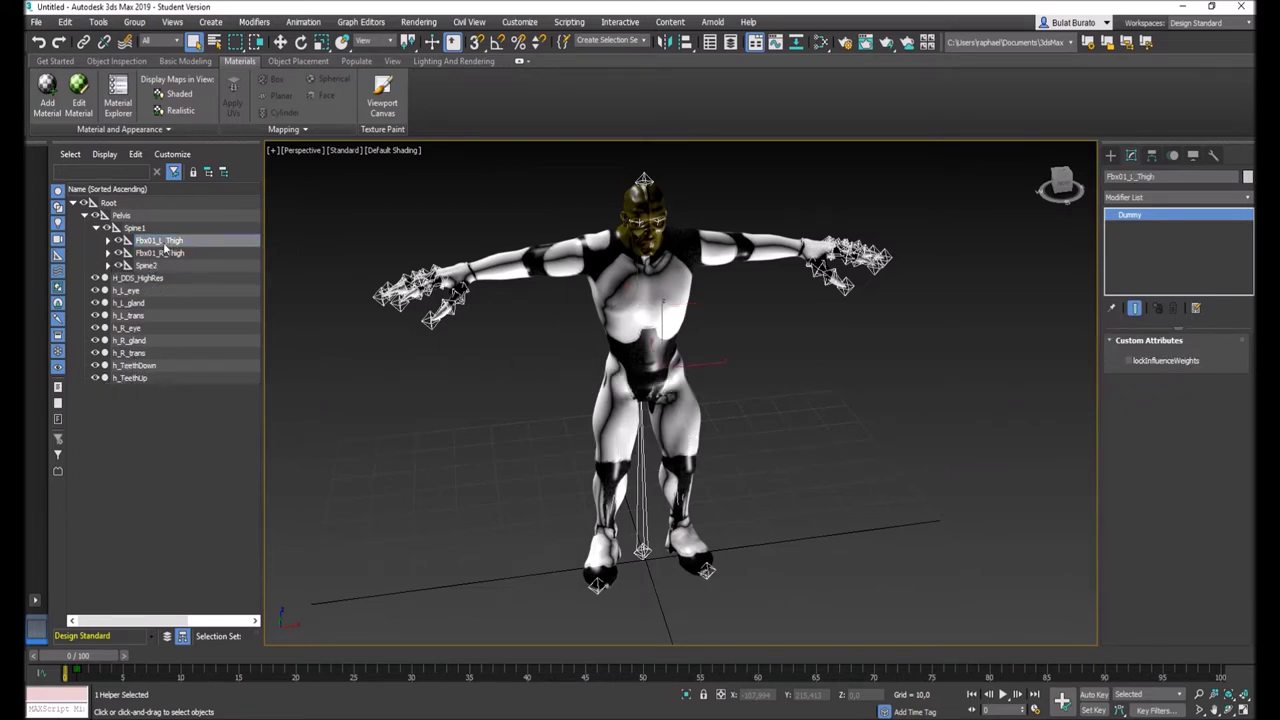
left_click(162, 243)
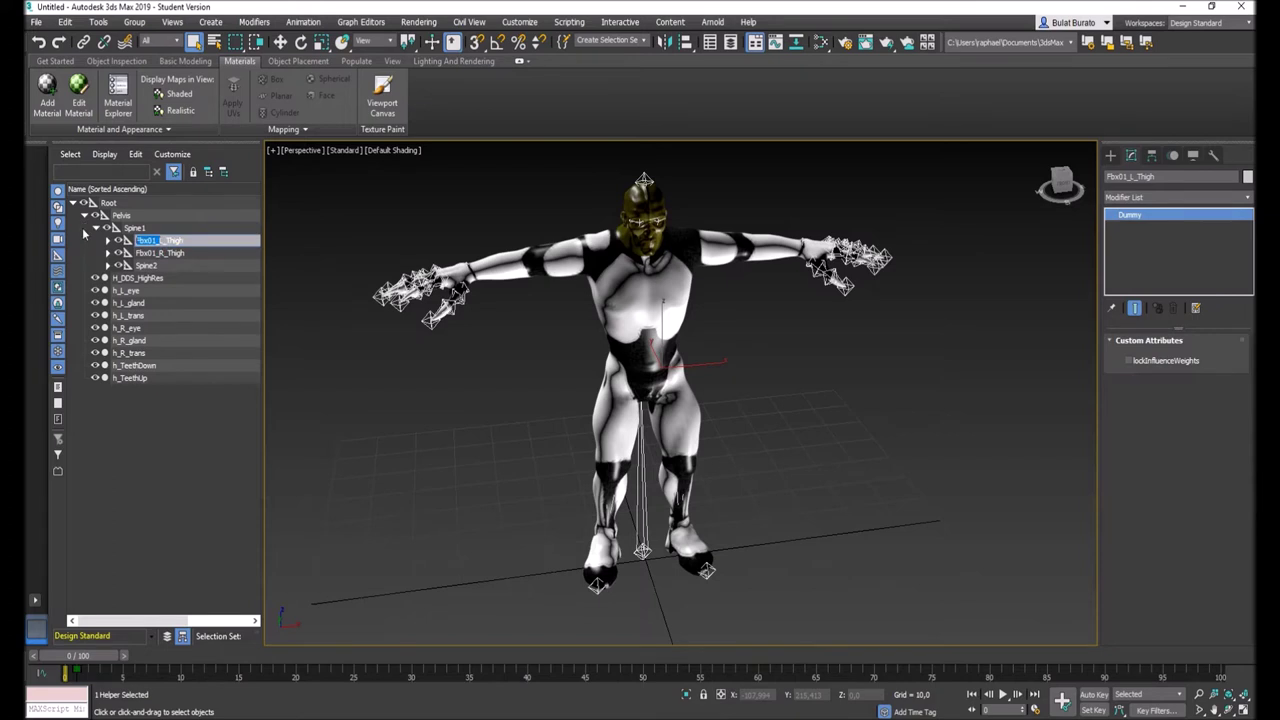
key("BackSpace")
key("BackSpace")
type("Thigh_L")
key("Return")
Rename Fbx01_R_Thigh to Thigh_r, then select the H_DDS_HighRes mesh to inspect its skin.
double_click(160, 254)
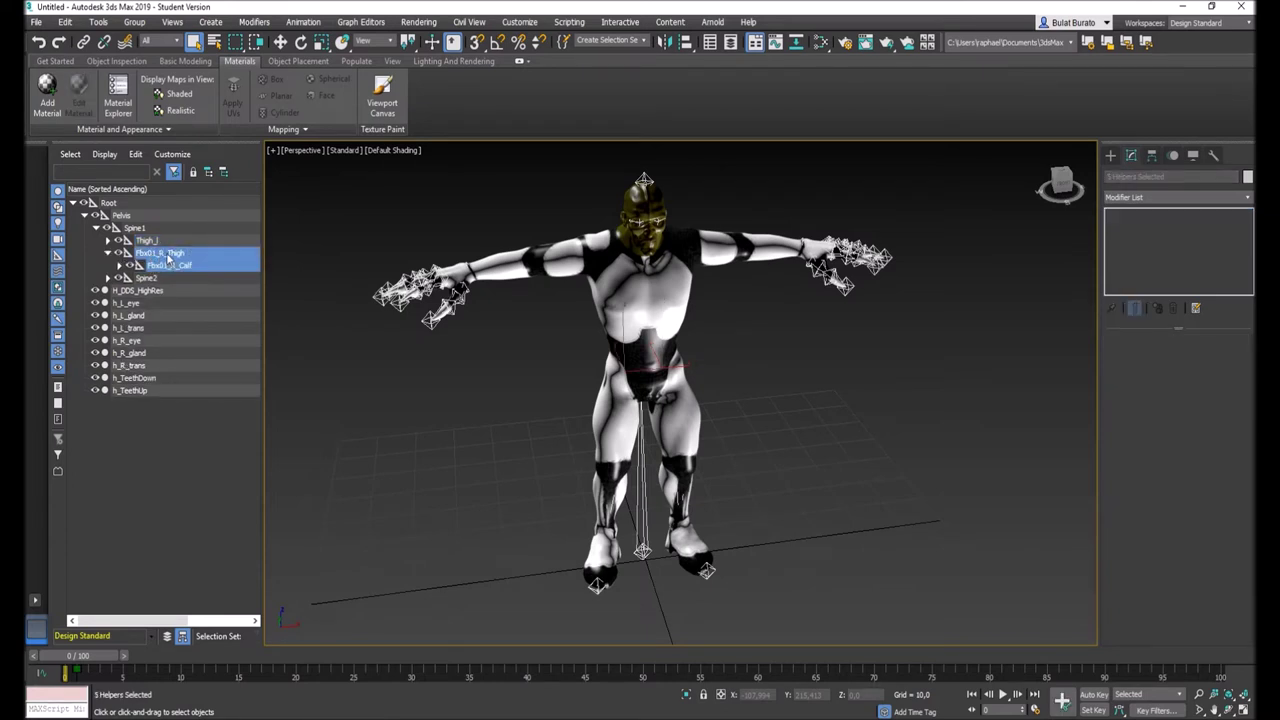
left_click(170, 256)
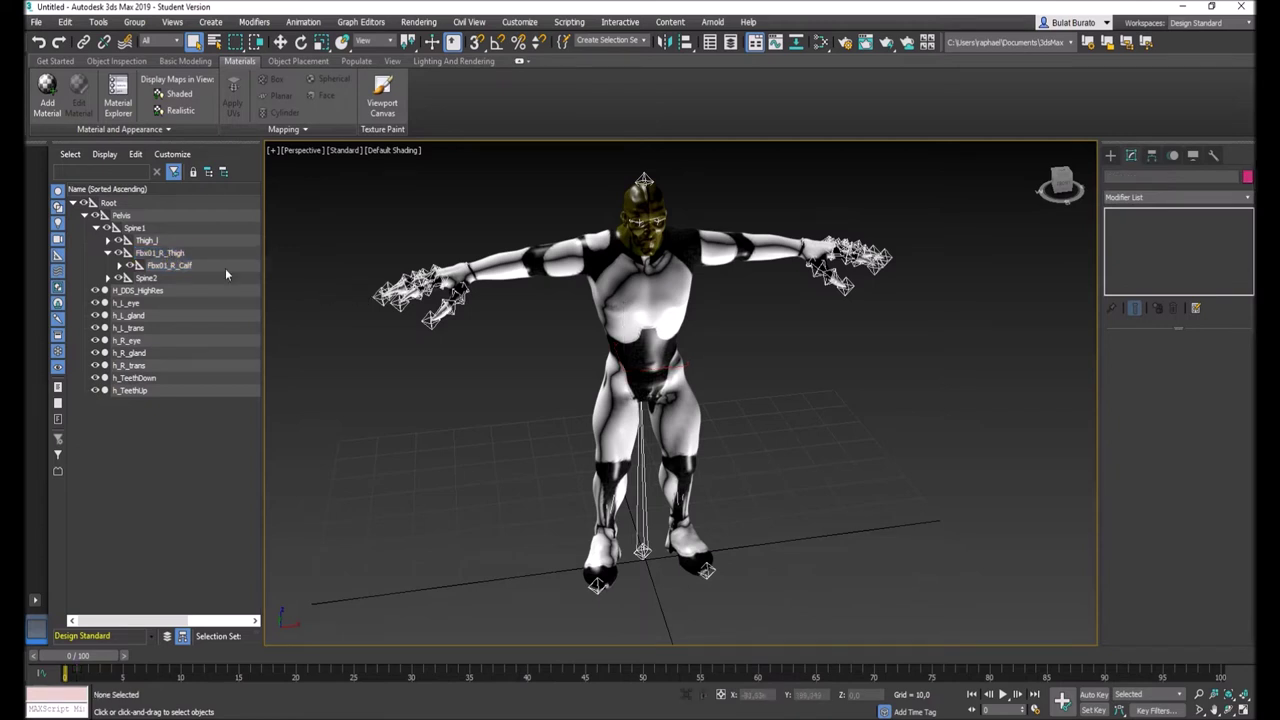
double_click(170, 256)
type("Thigh_r")
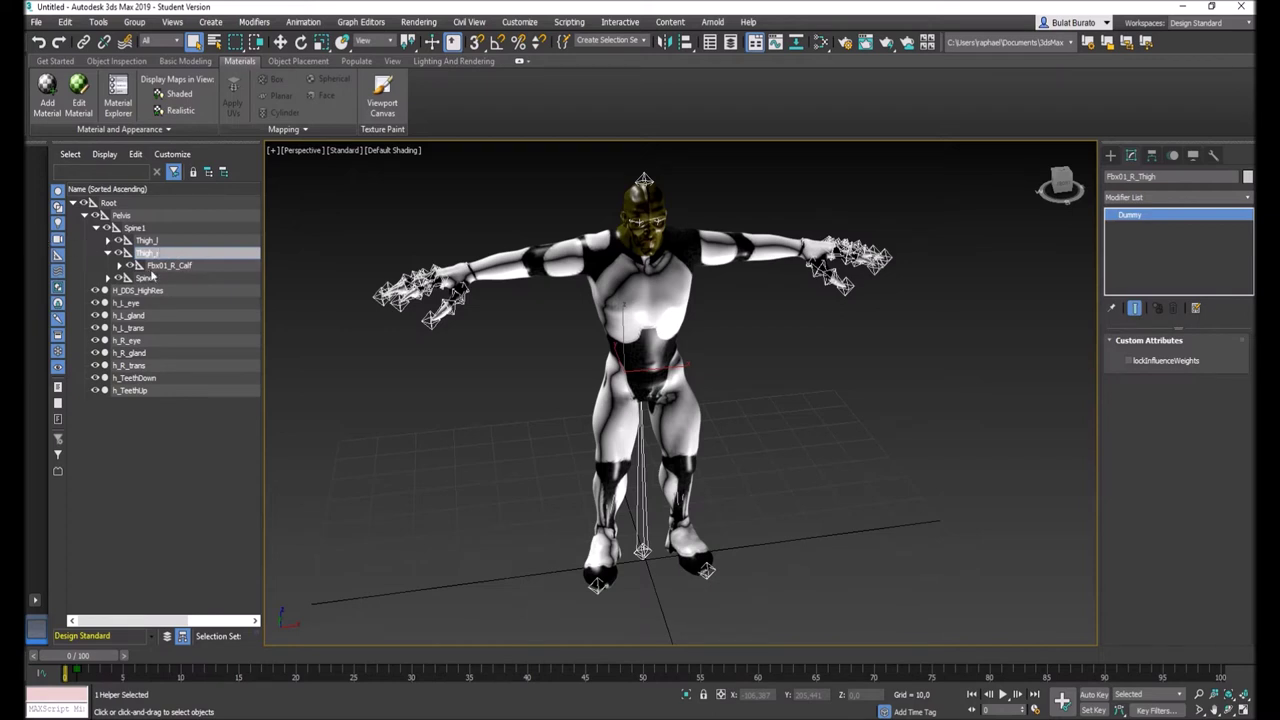
left_click(168, 413)
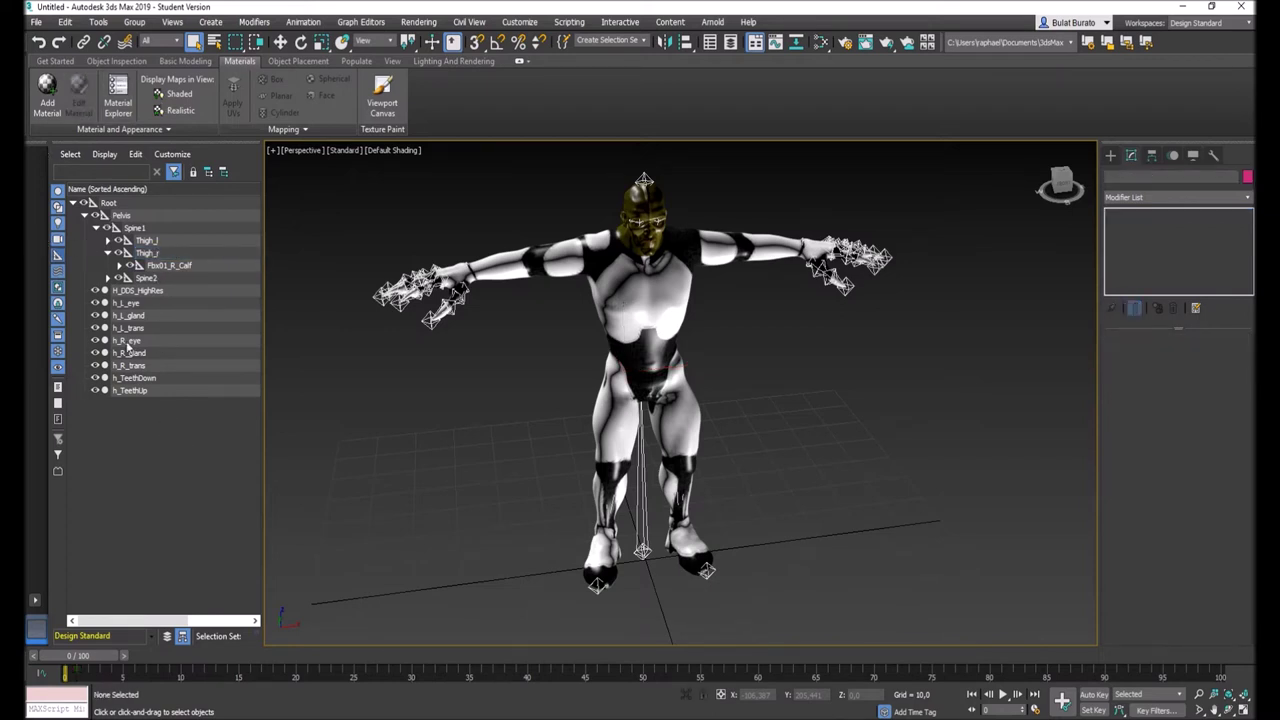
left_click(138, 291)
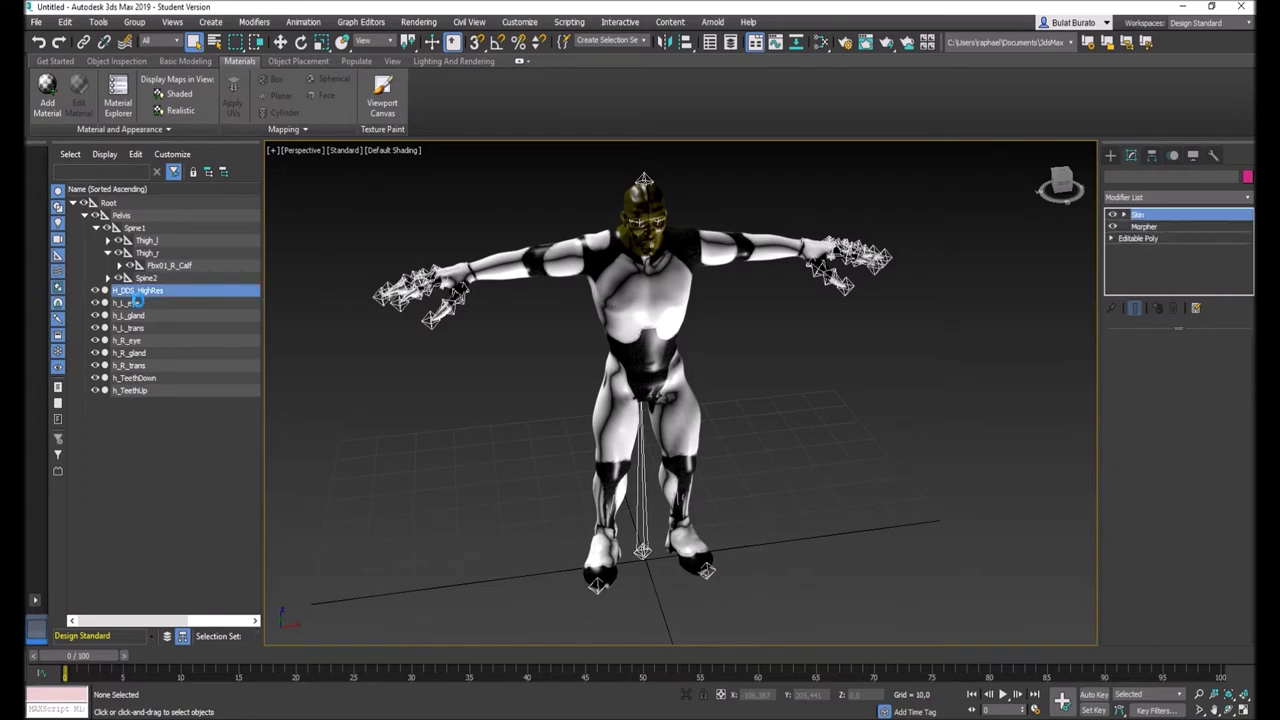
Review the Skin bones of the eye, gland, trans and teeth head meshes.
left_click(140, 303)
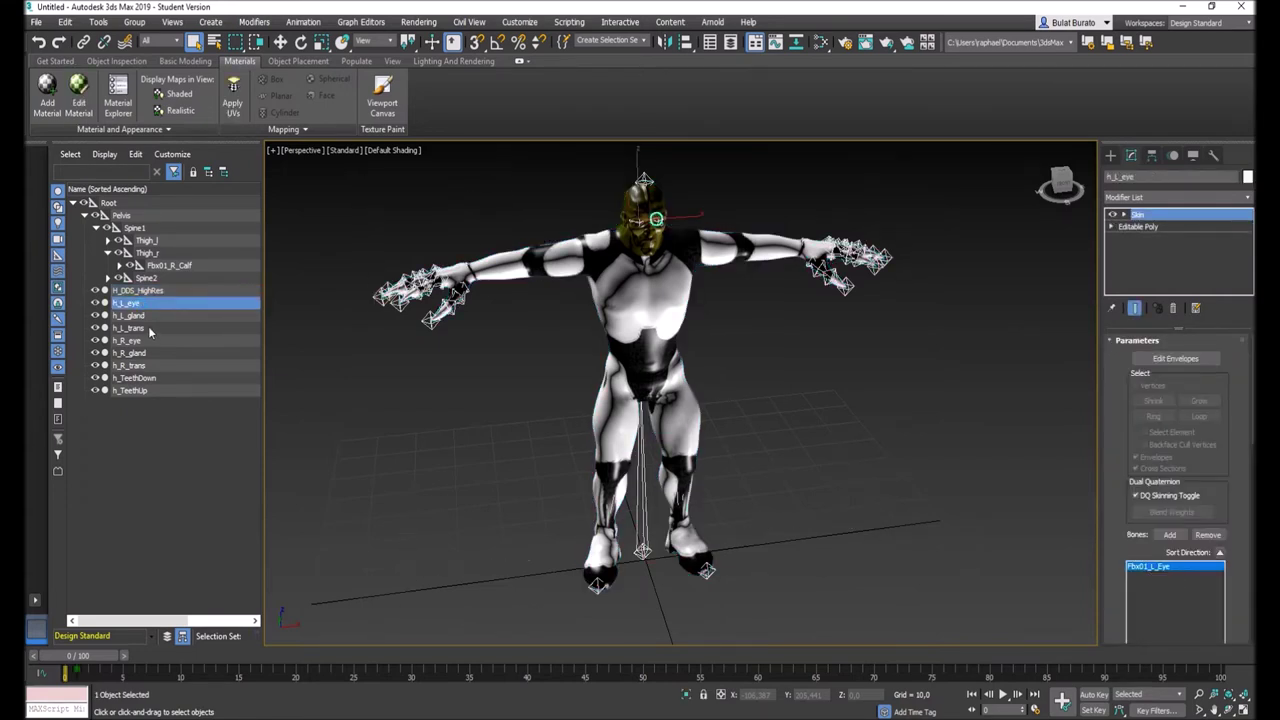
left_click(143, 316)
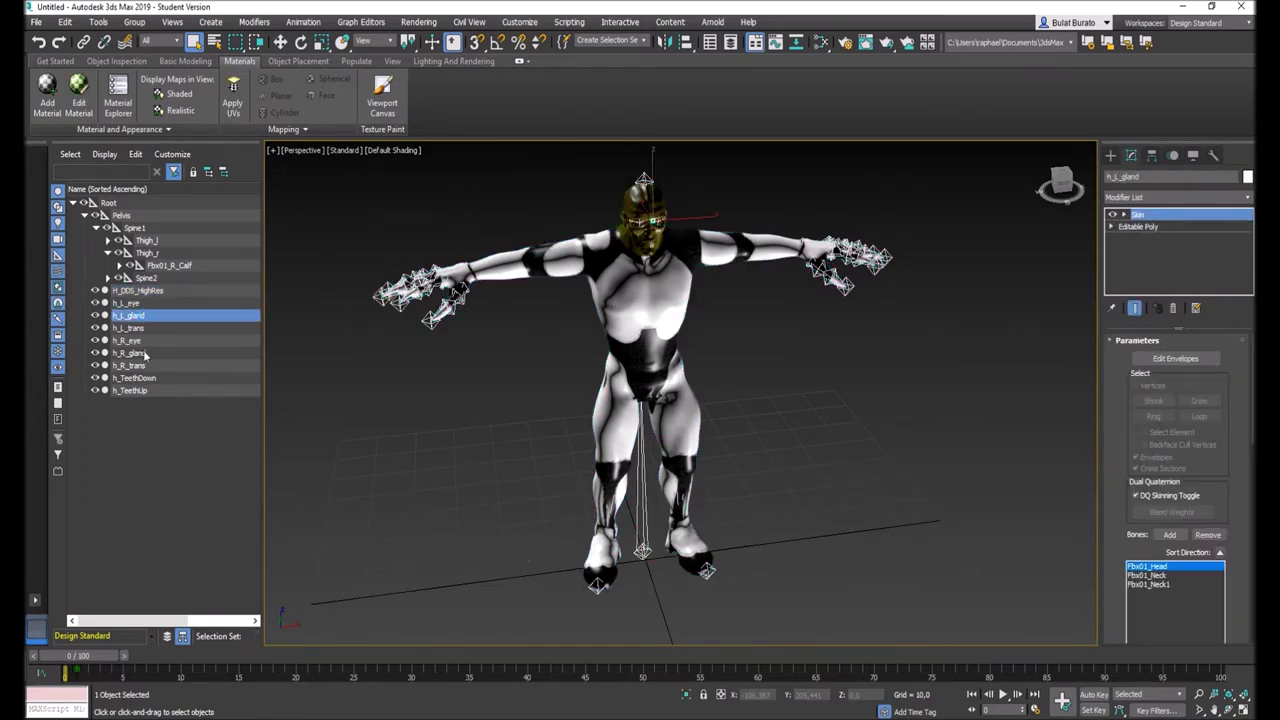
left_click(142, 329)
left_click(146, 341)
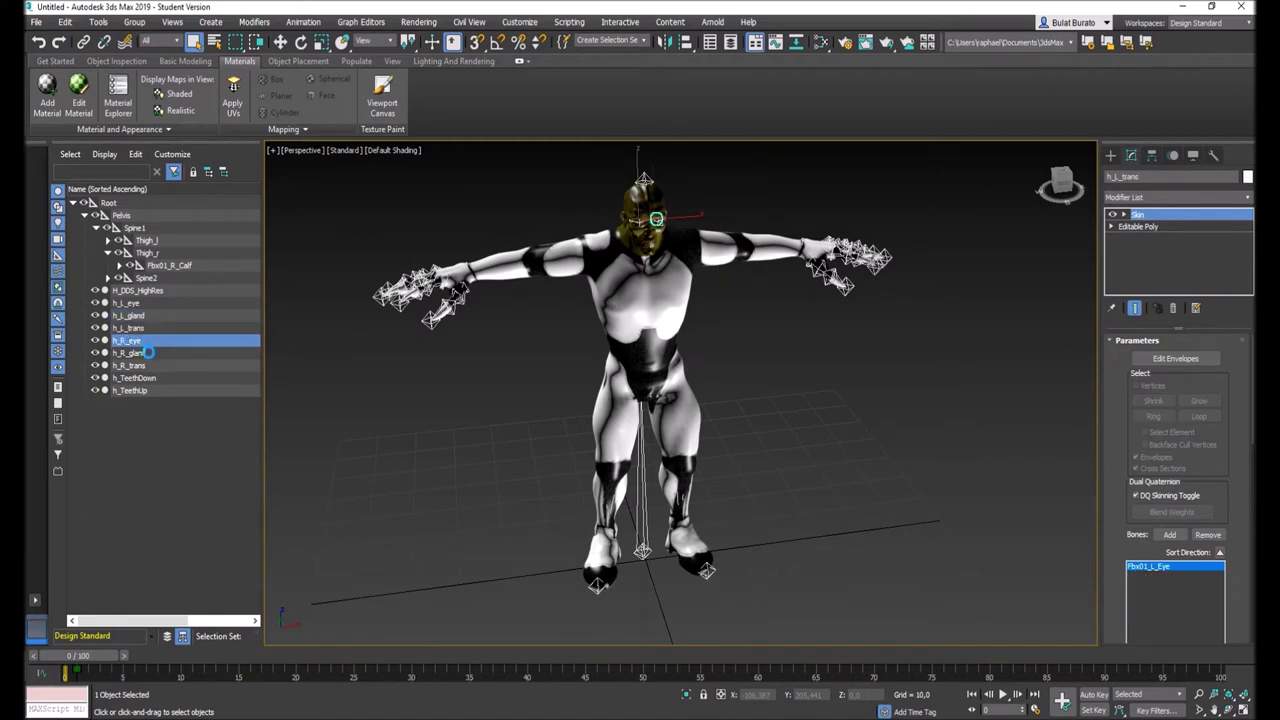
left_click(146, 354)
left_click(148, 366)
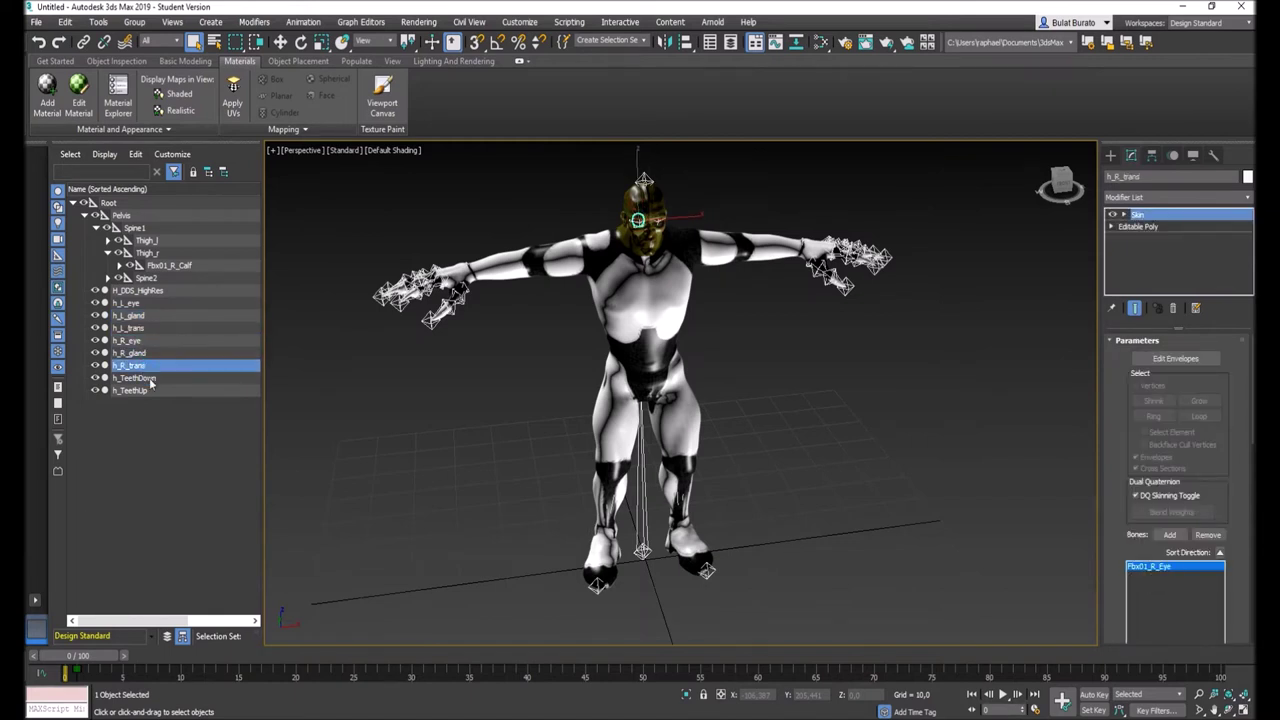
left_click(148, 378)
left_click(150, 391)
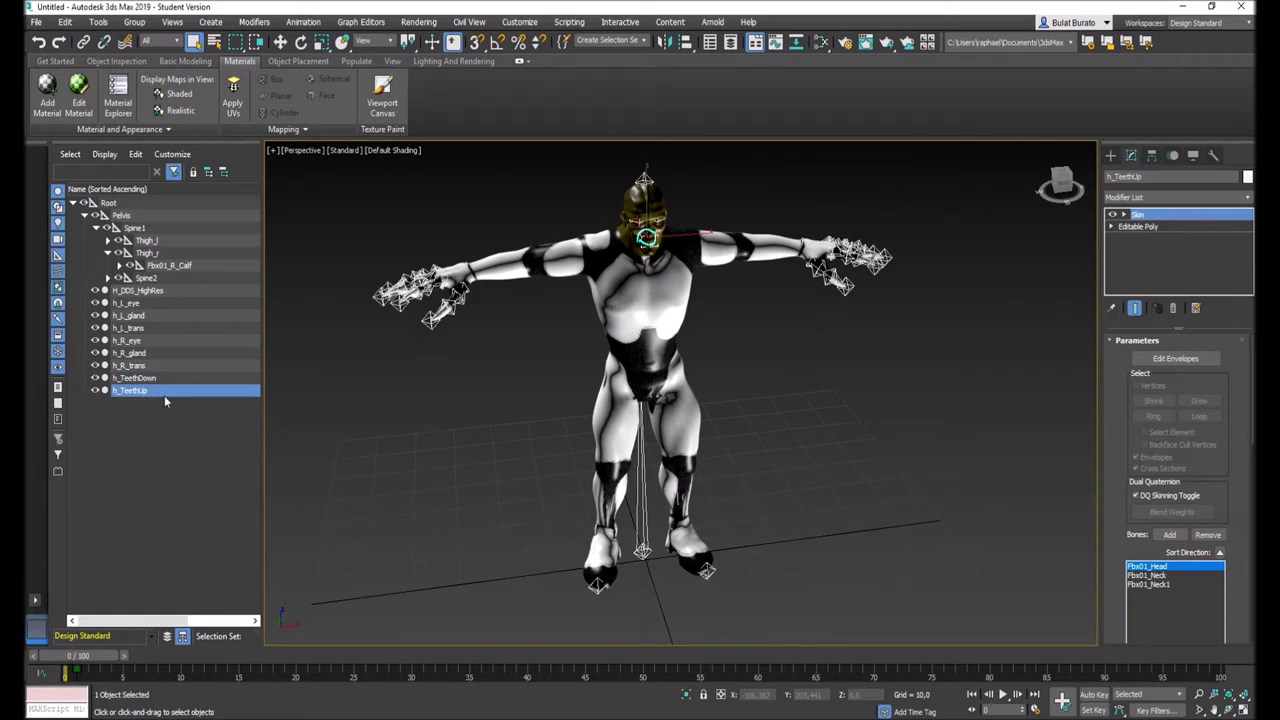
Collapse the hierarchy to Root, select Root, then clear the selection.
left_click(74, 203)
left_click(108, 204)
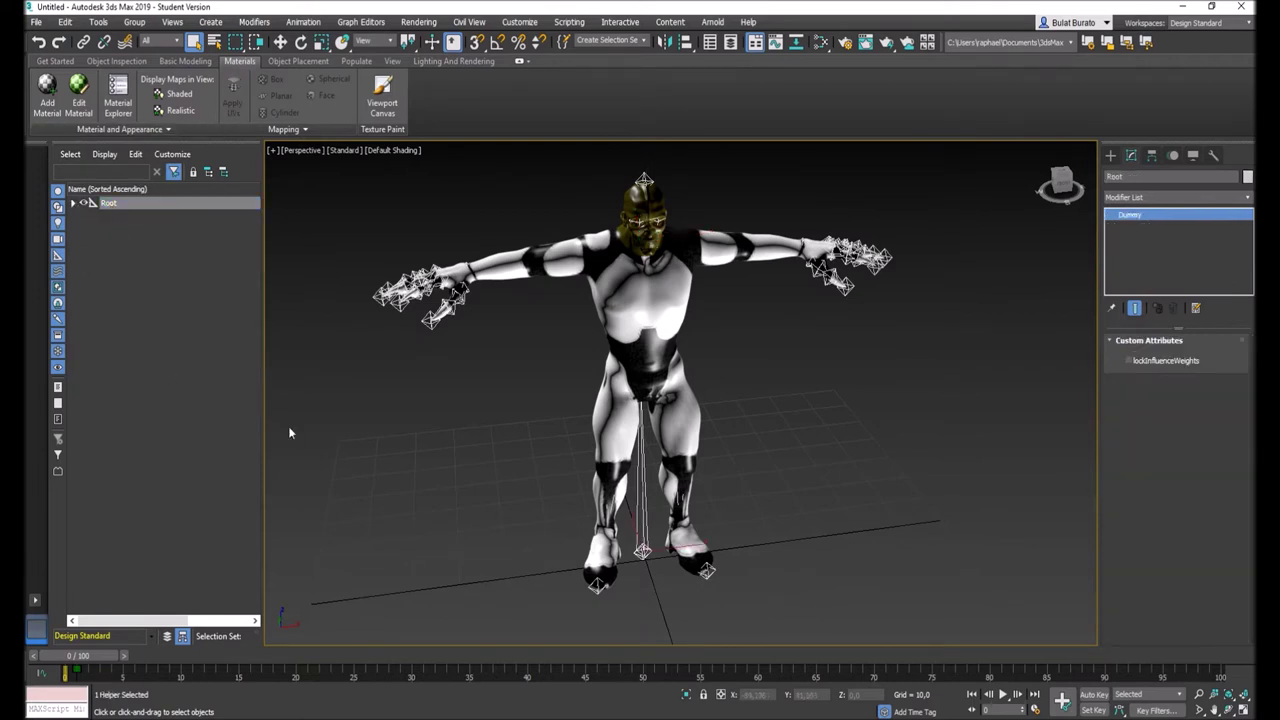
left_click(330, 430)
In the Game Exporter, enable Triangulate and Morphs and set the export folder to Desktop TuT.
left_click(35, 21)
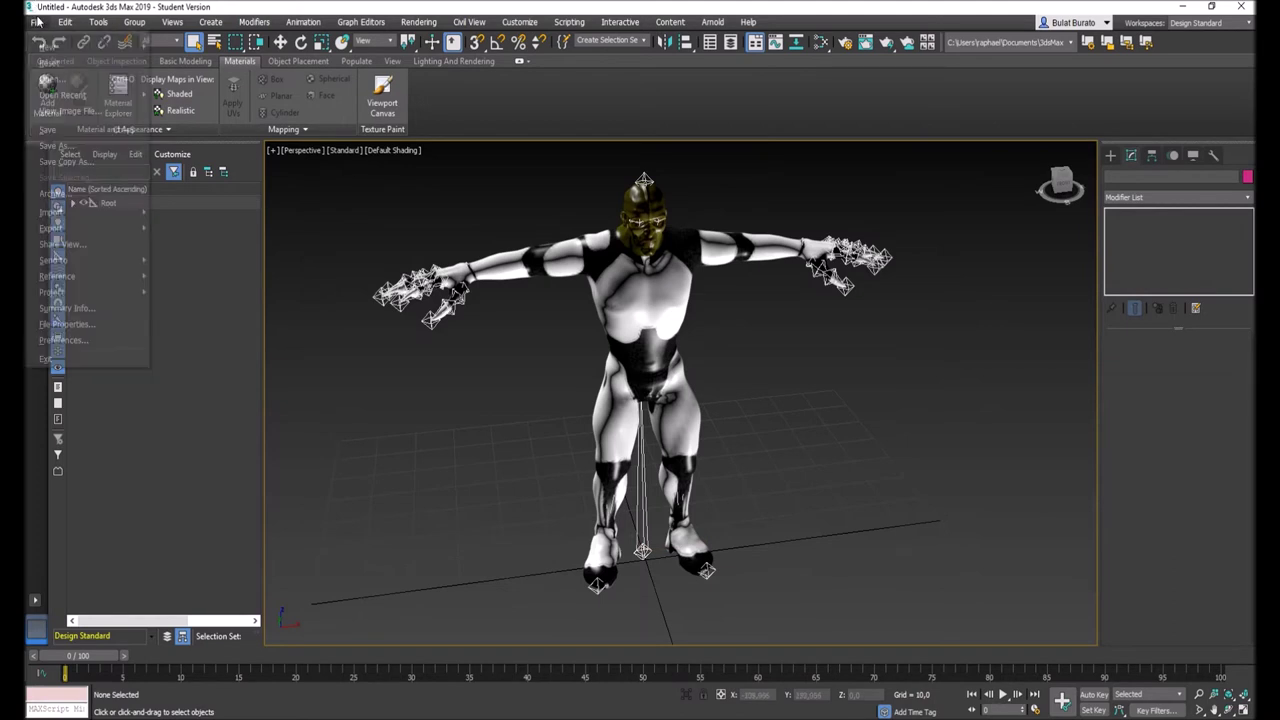
mouse_move(110, 230)
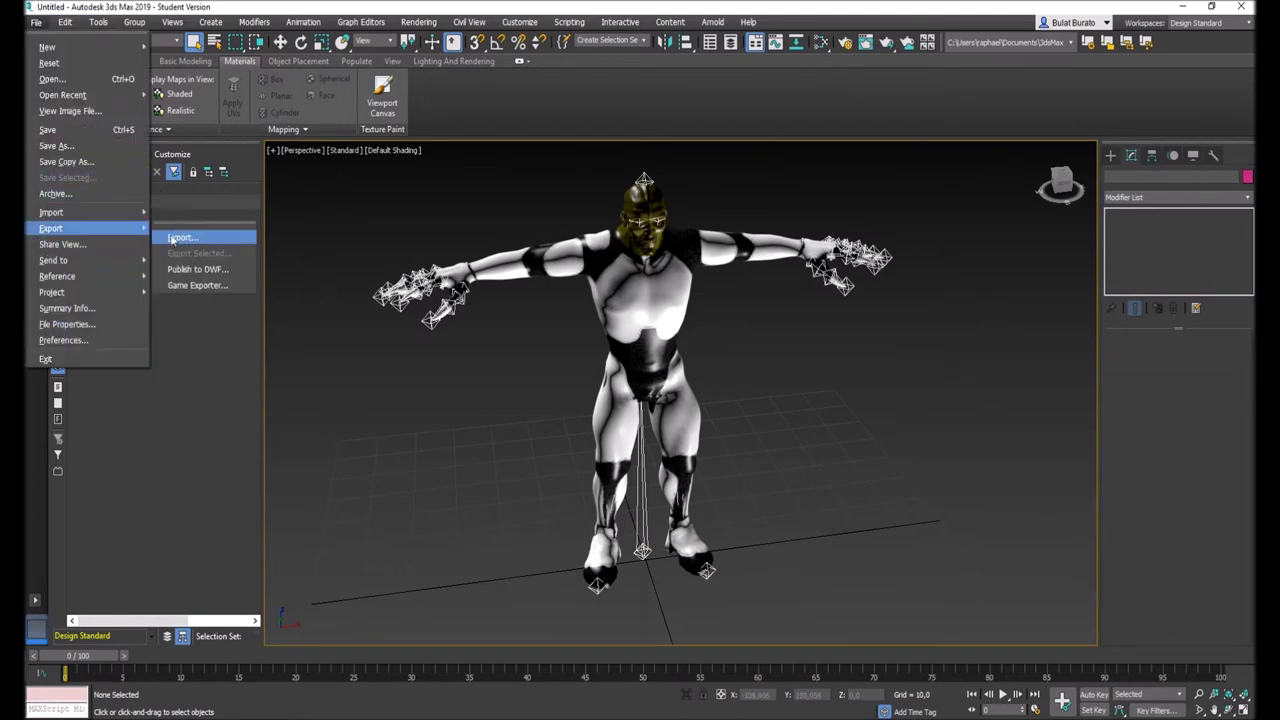
left_click(192, 286)
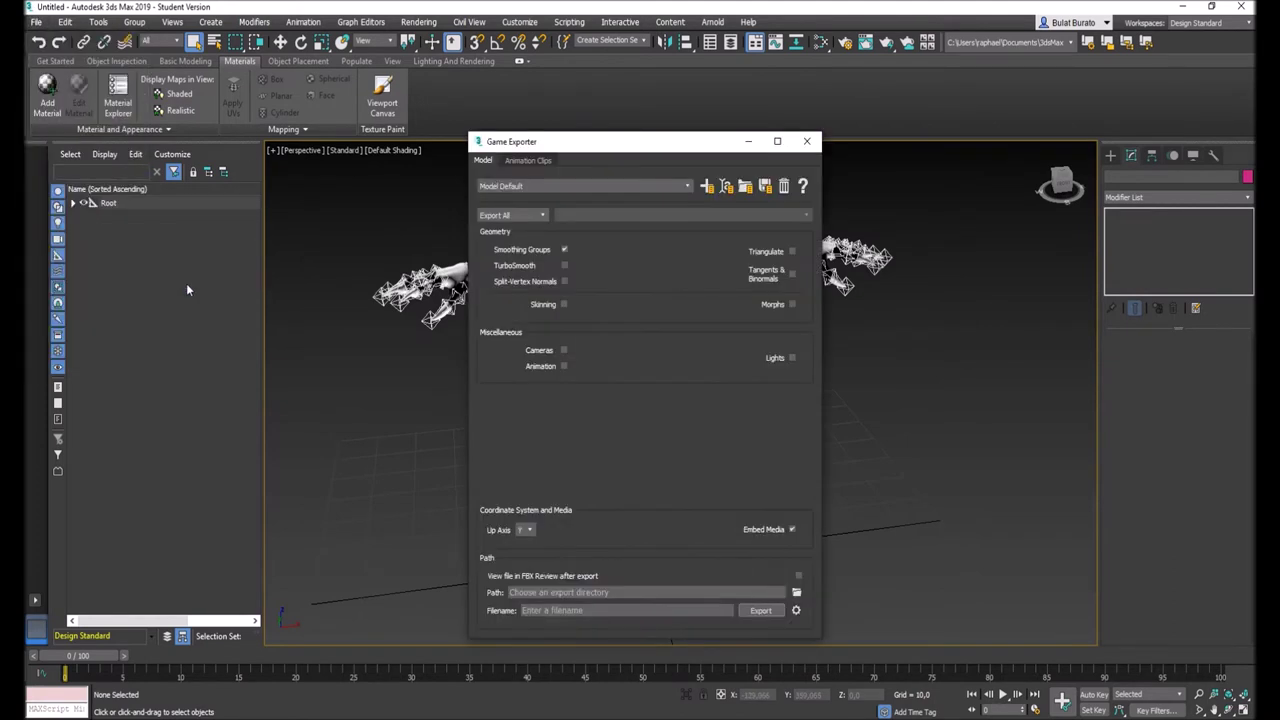
left_click(790, 252)
left_click(791, 304)
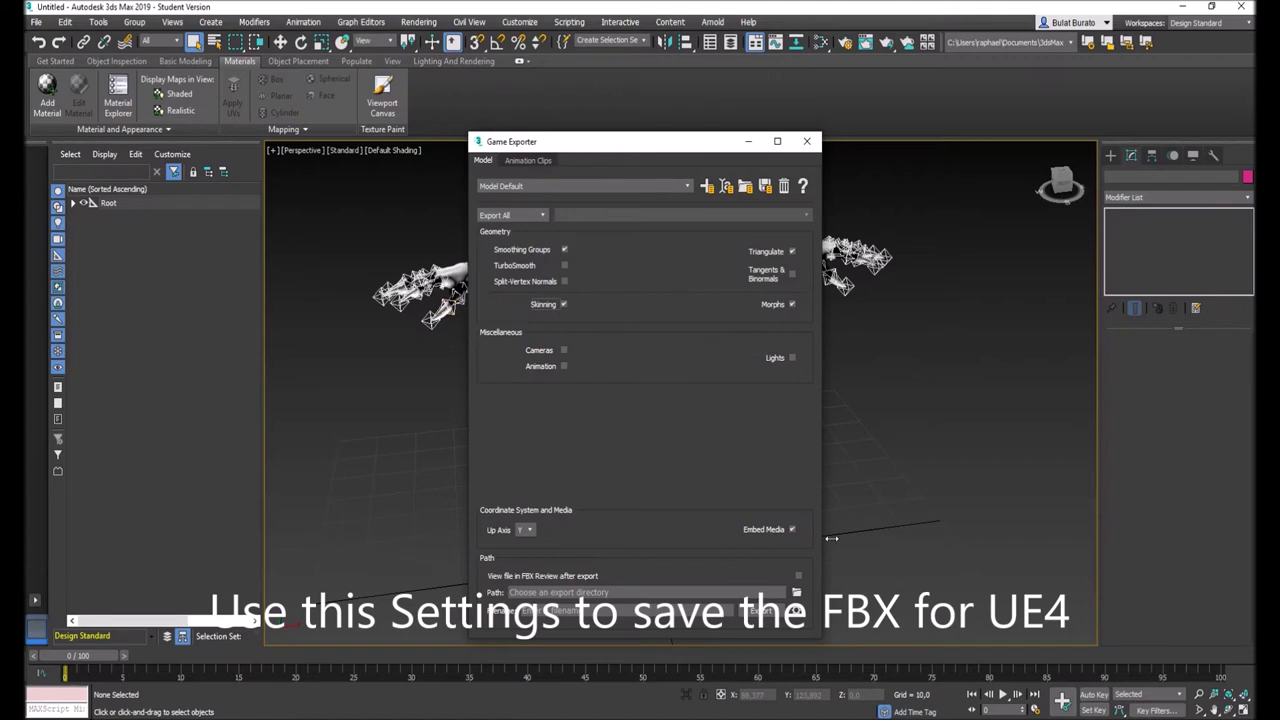
left_click(797, 593)
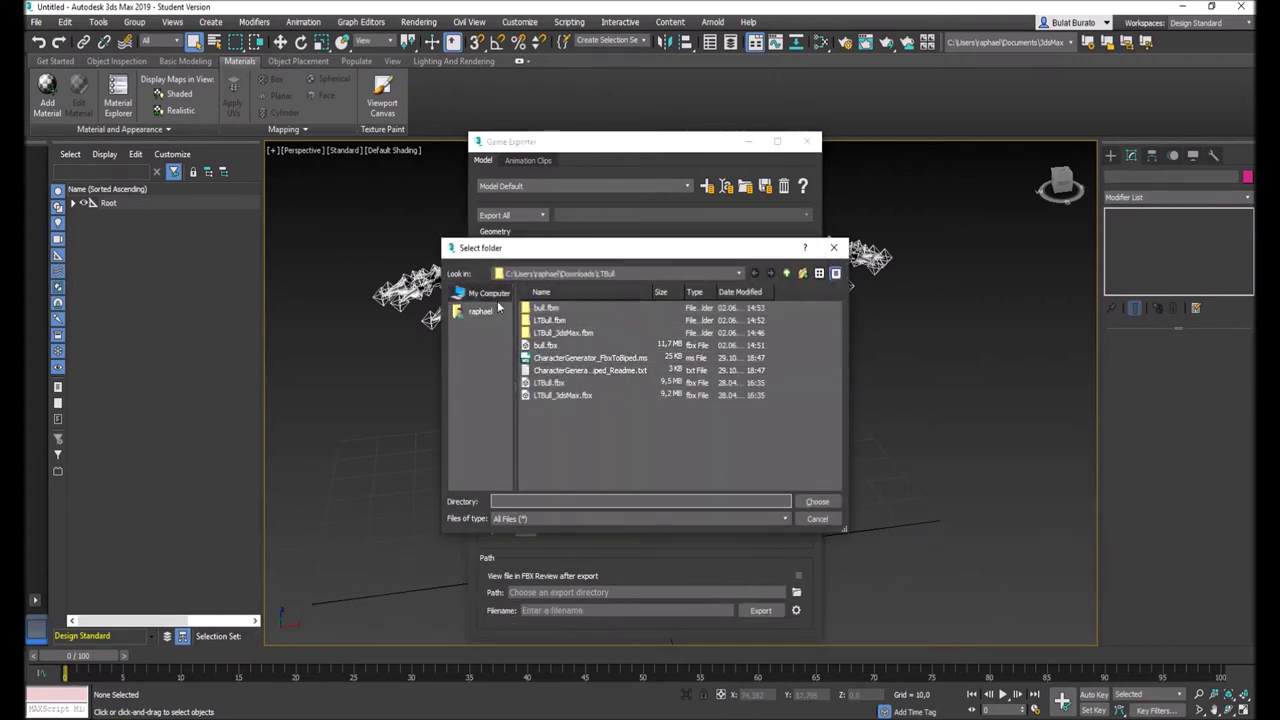
left_click(817, 501)
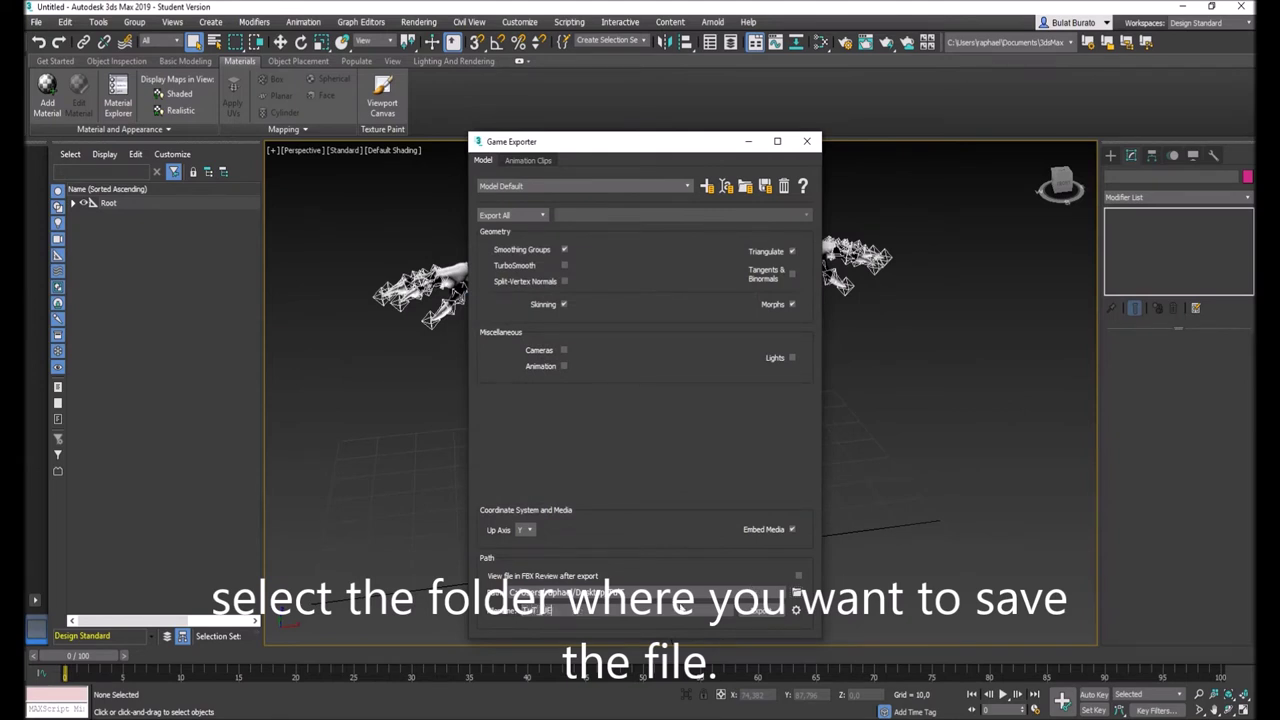
Set the advanced FBX export units to Automatic.
left_click(797, 611)
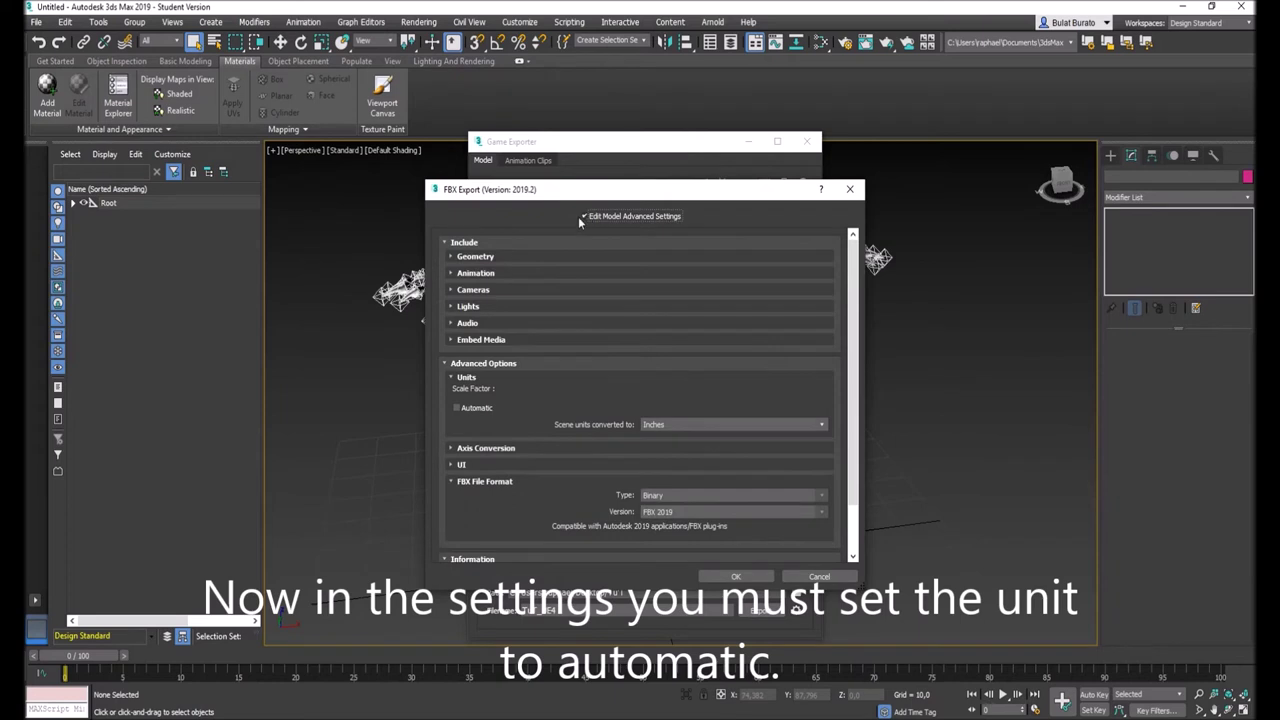
left_click(456, 407)
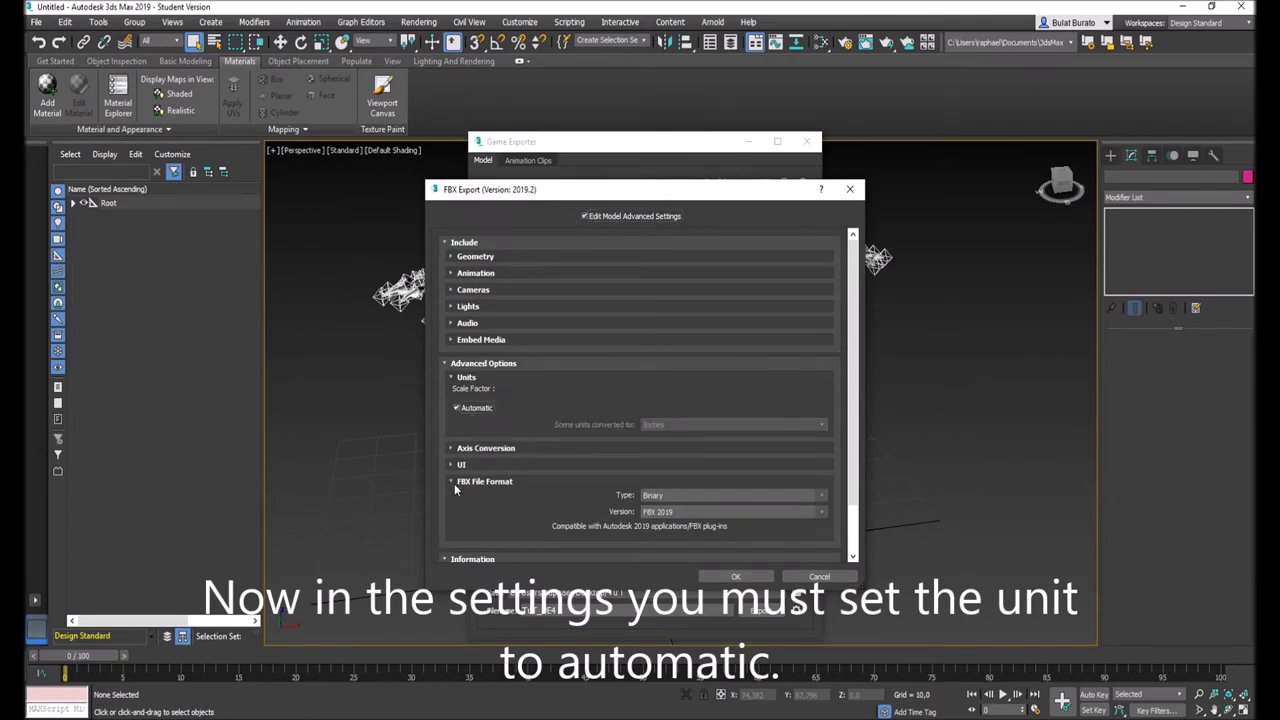
left_click(733, 578)
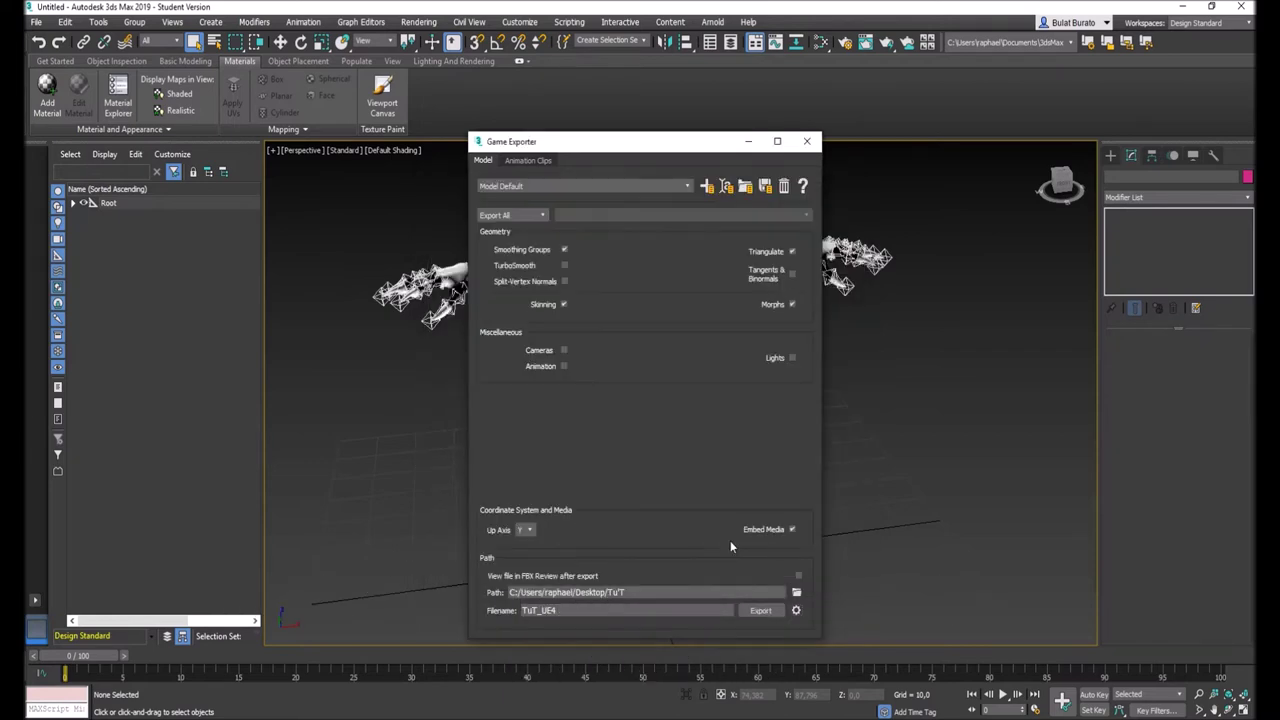
Export TuT_UE4, dismiss the success message and close the Game Exporter.
left_click(766, 616)
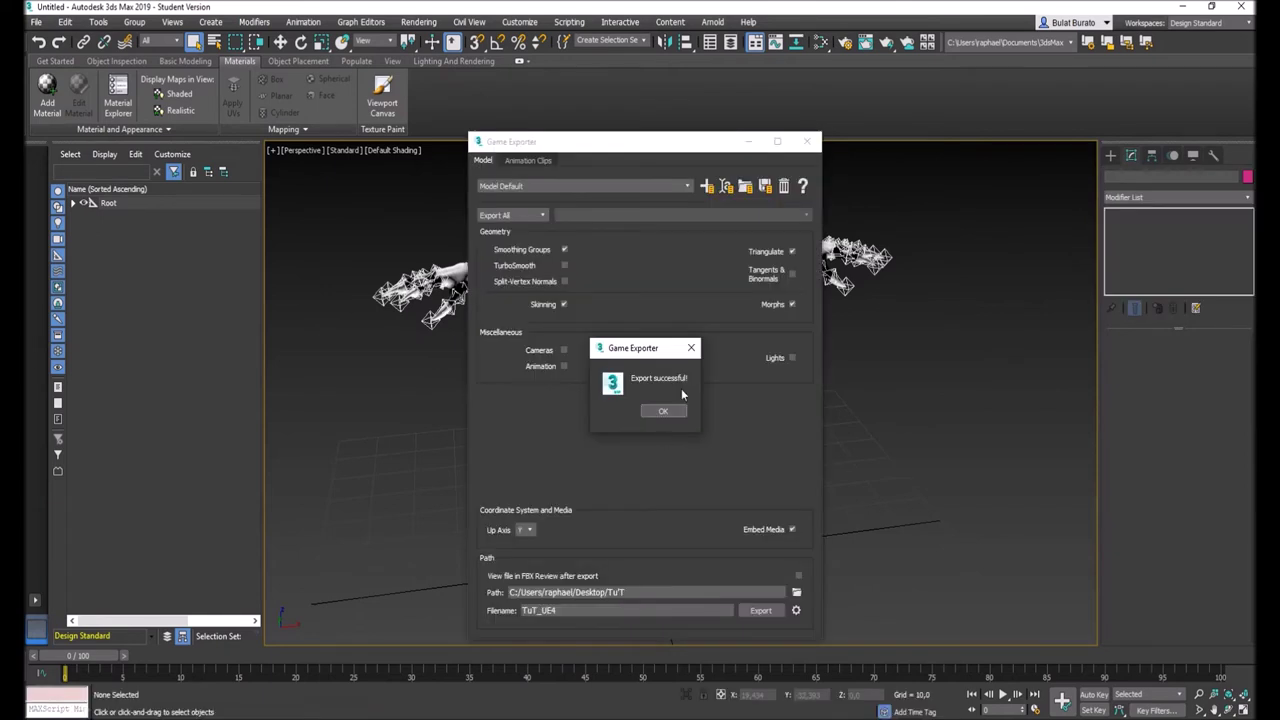
left_click(662, 414)
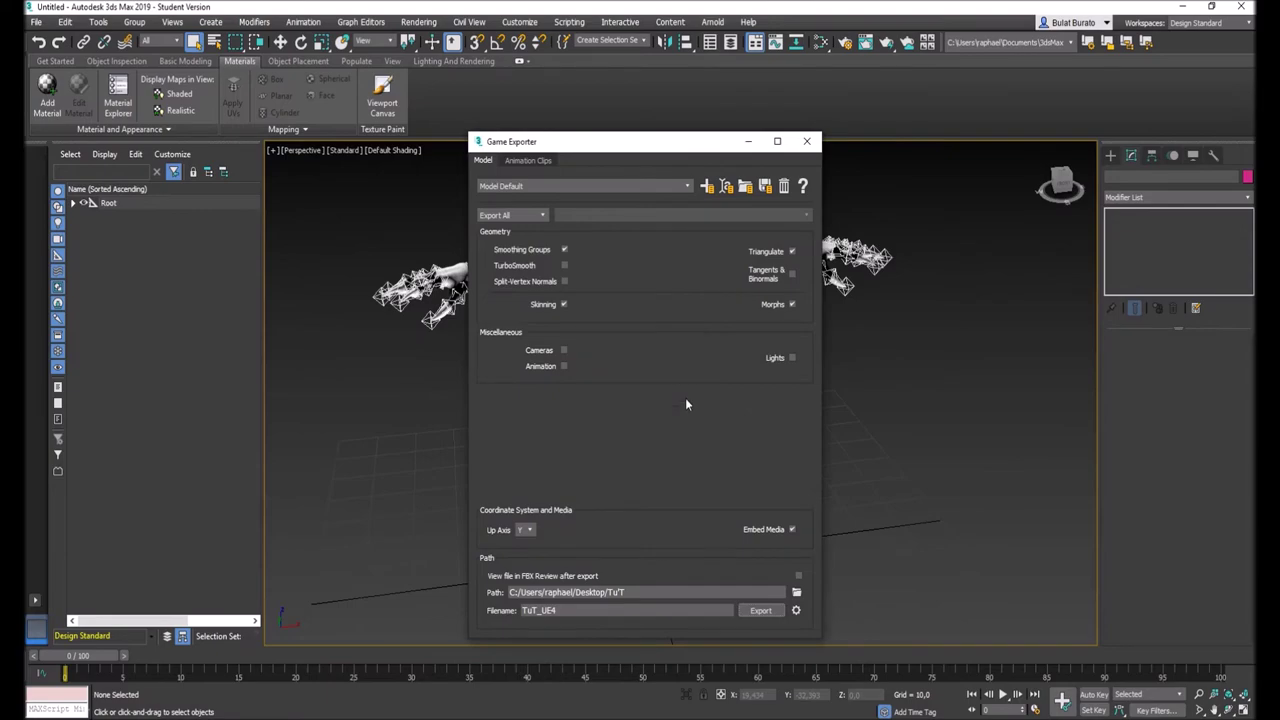
left_click(809, 142)
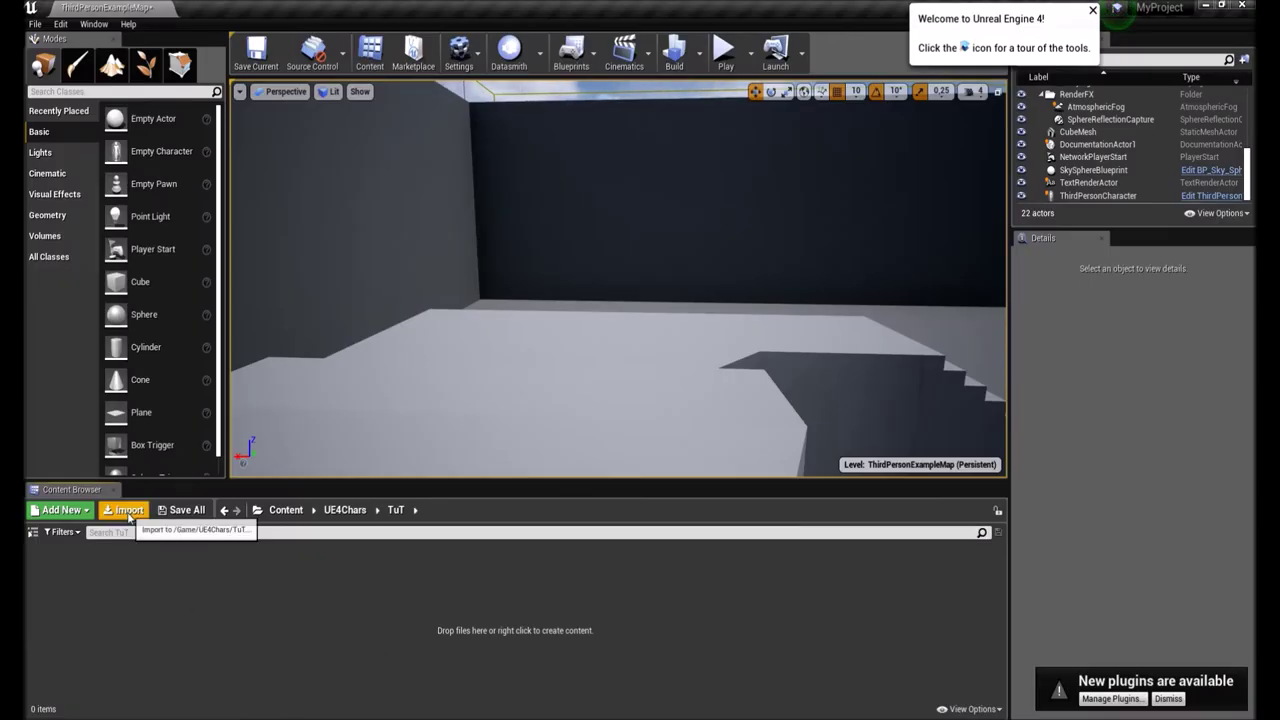
left_click(128, 512)
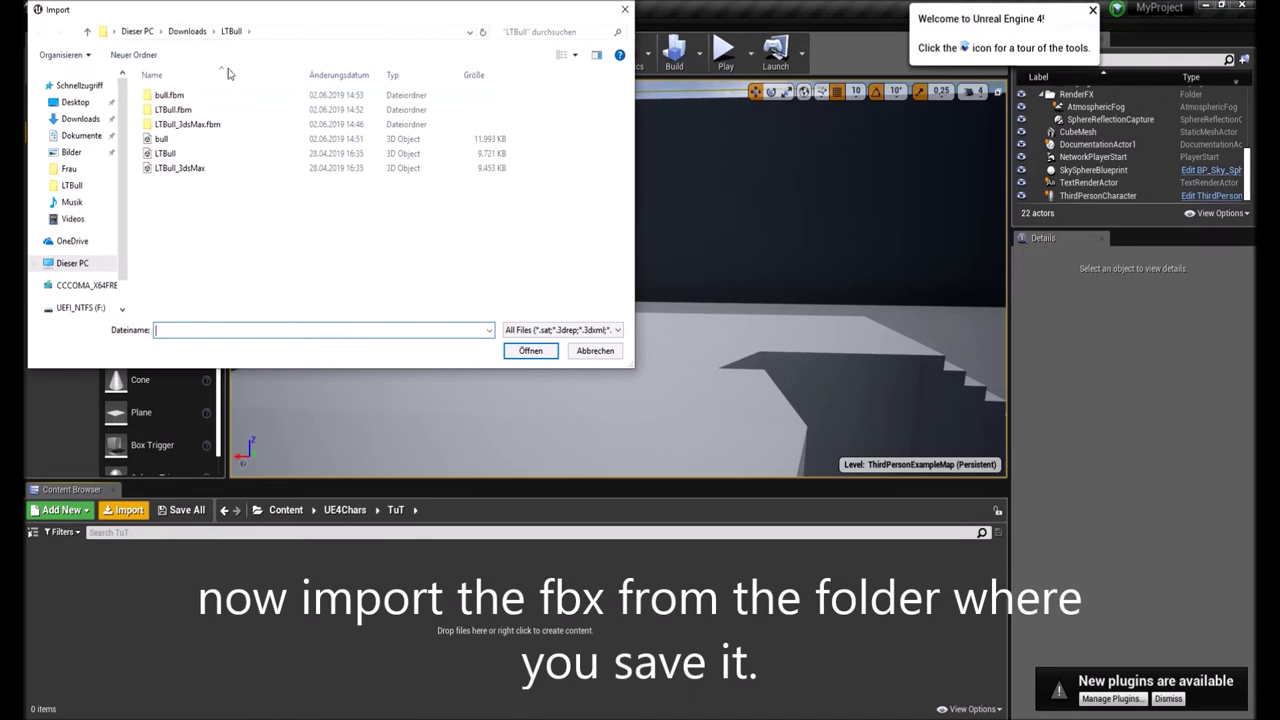
Pick TuT_UE4 from the Desktop TuT folder for import.
left_click(72, 103)
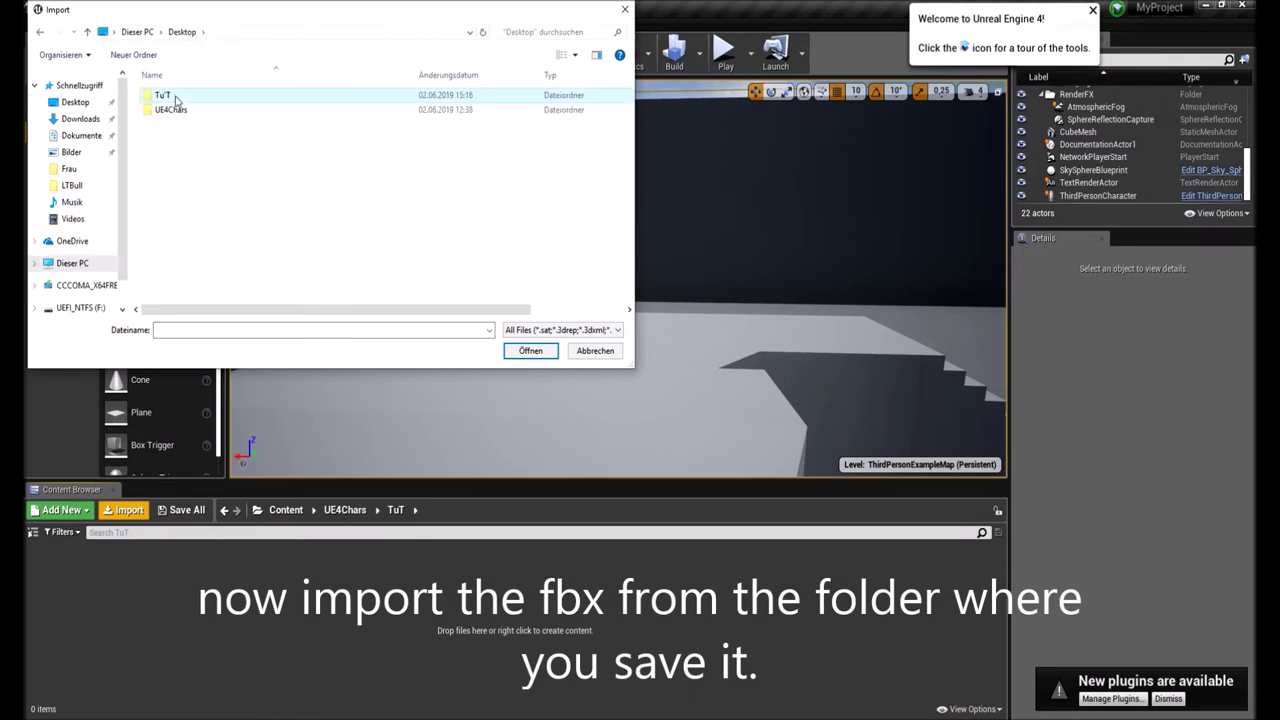
double_click(175, 100)
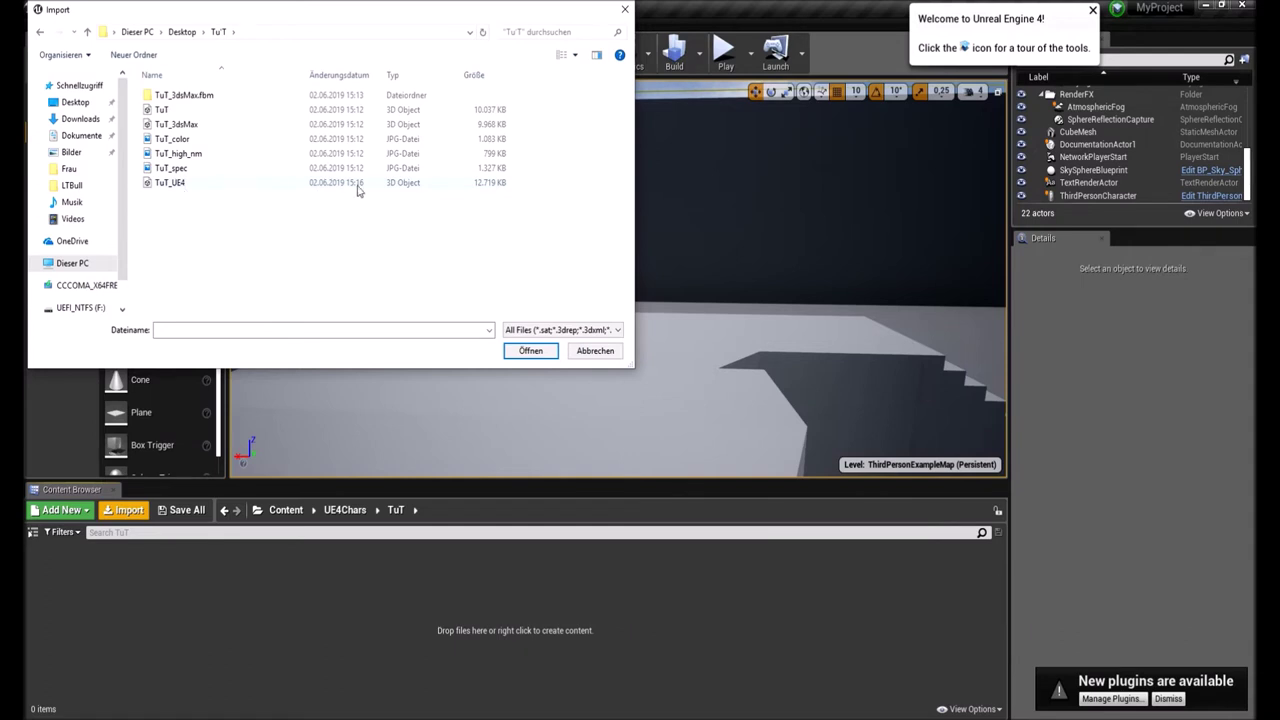
left_click(238, 186)
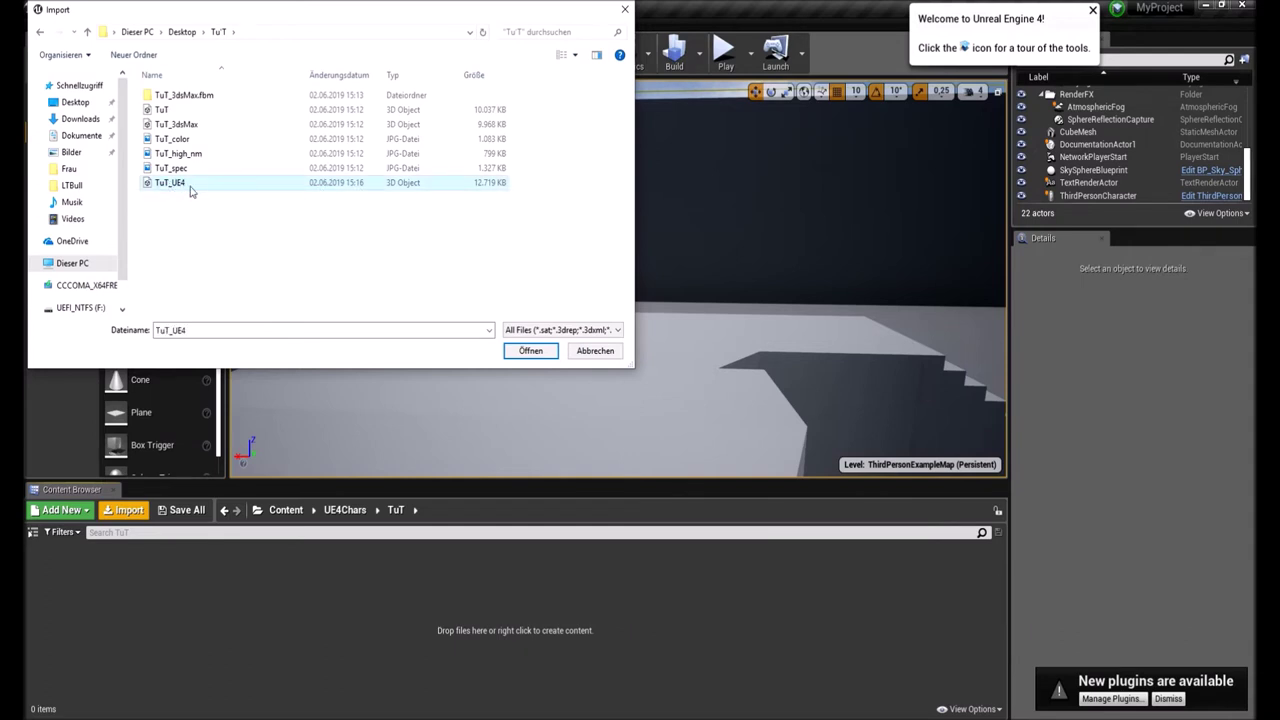
left_click(530, 351)
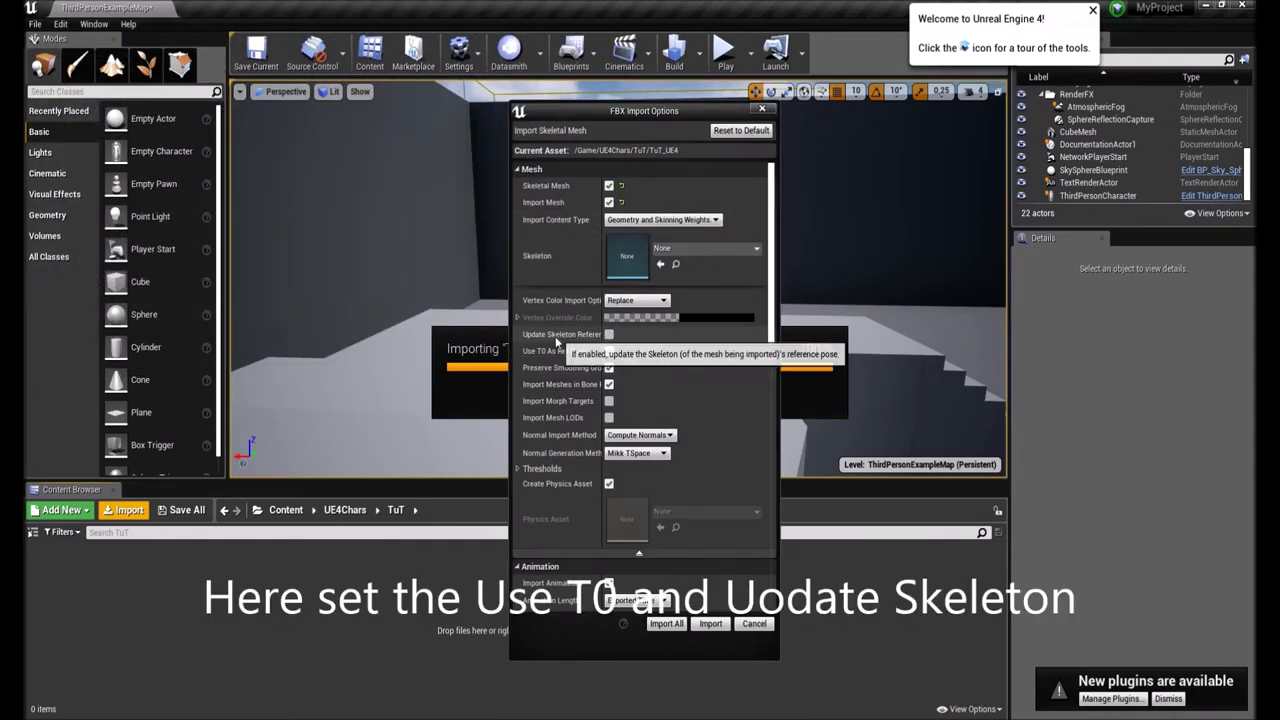
Import TuT_UE4 with Update Skeleton Reference and Use T0 As Ref Pose enabled.
left_click(609, 334)
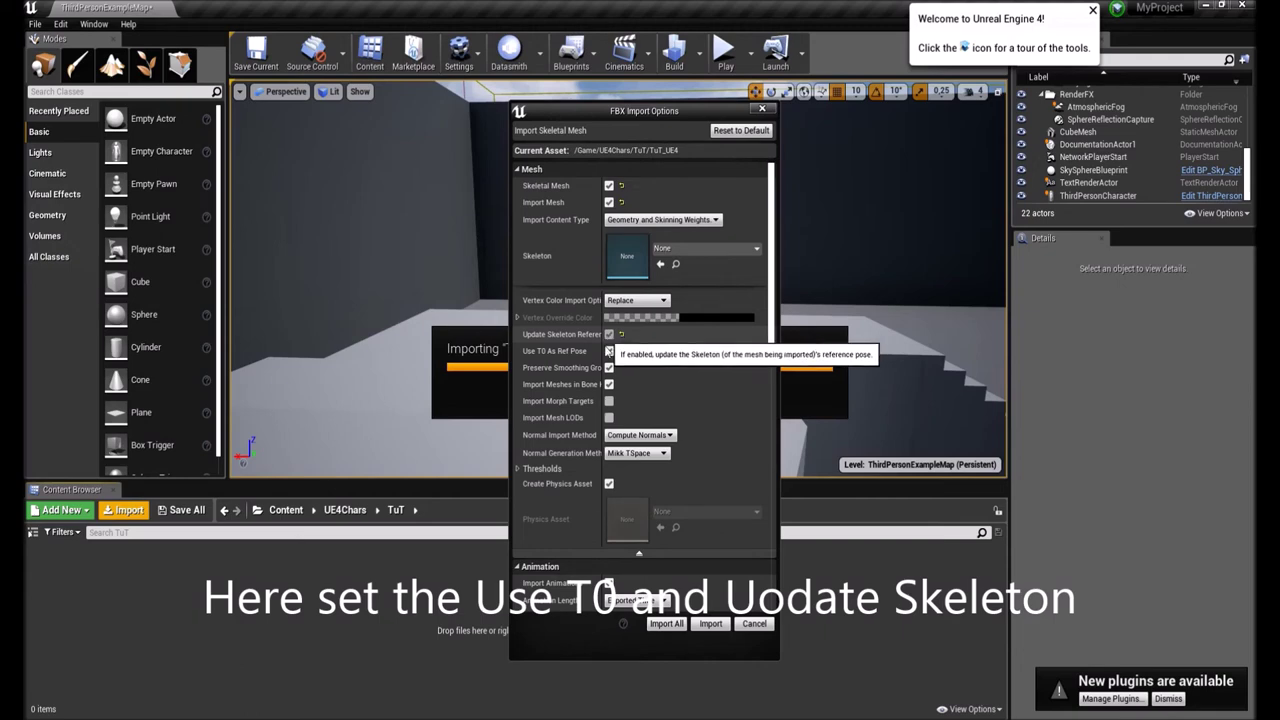
left_click(609, 351)
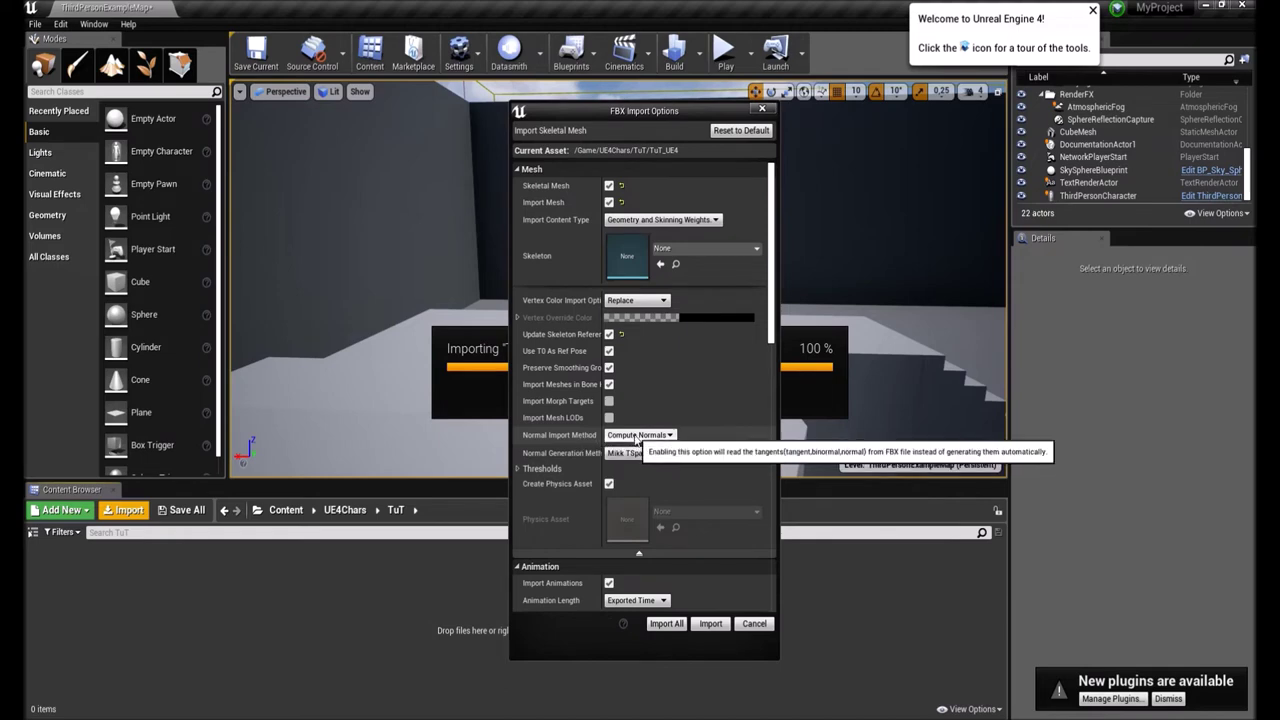
left_click(710, 623)
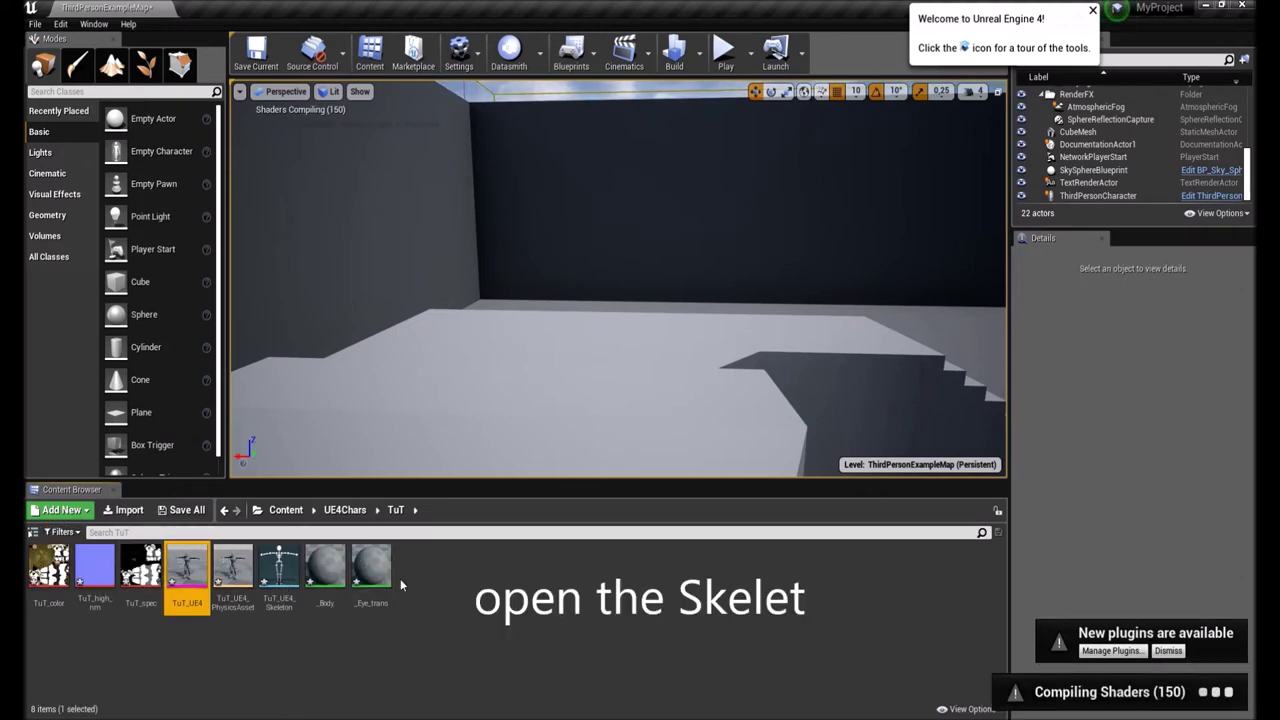
double_click(279, 568)
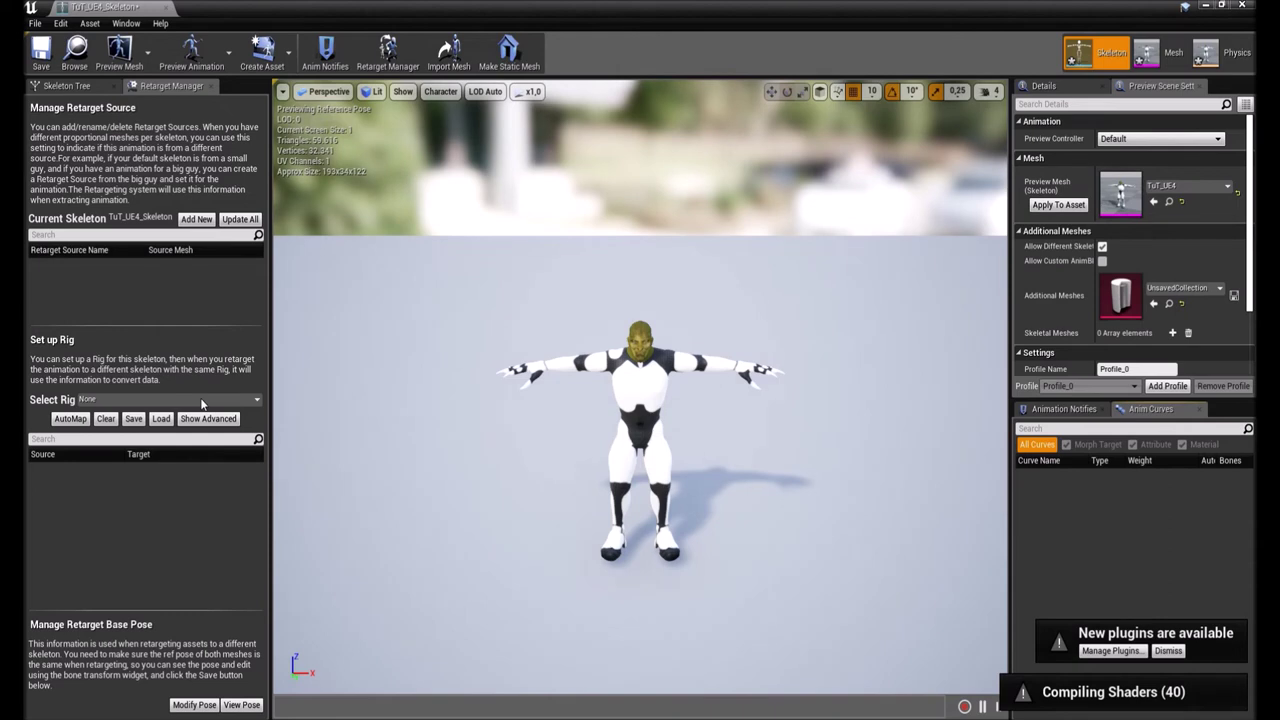
Choose Select Humanoid Rig for TuT_UE4_Skeleton in the Retarget Manager.
left_click(201, 400)
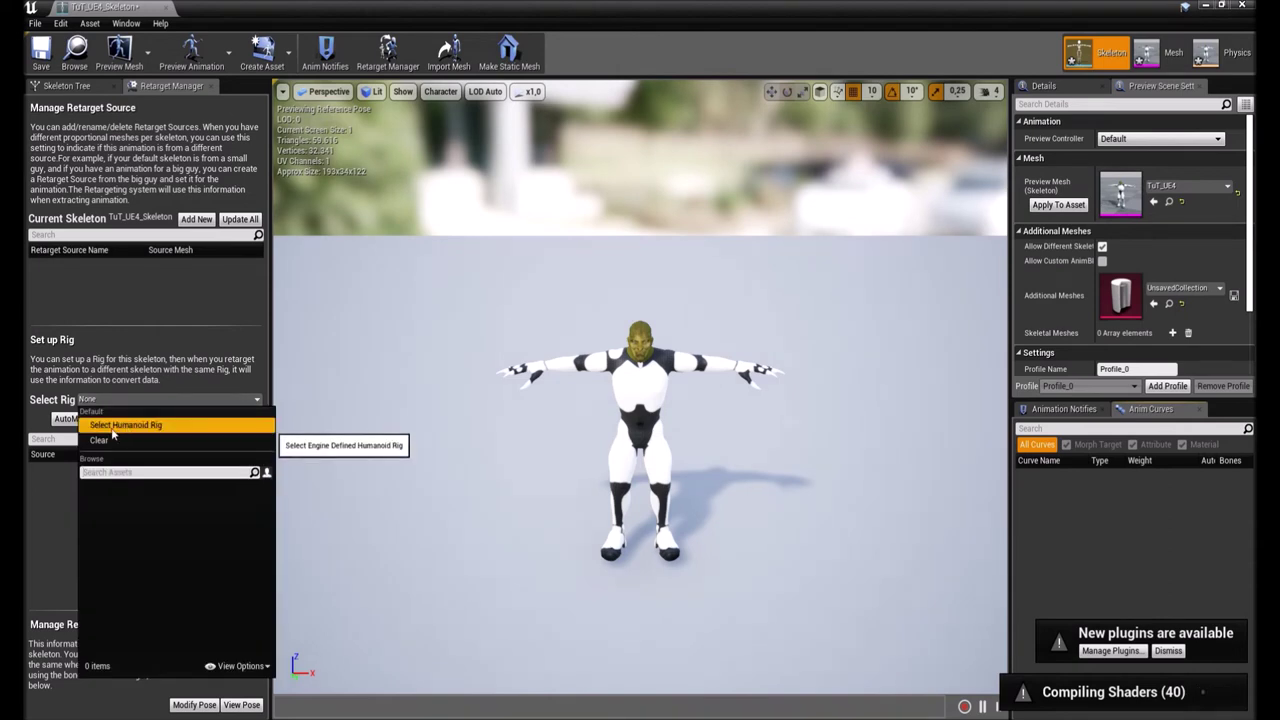
left_click(113, 428)
Map spine_01, spine_02 and spine_03 to Spine1, Spine2 and Spine3.
left_click(149, 507)
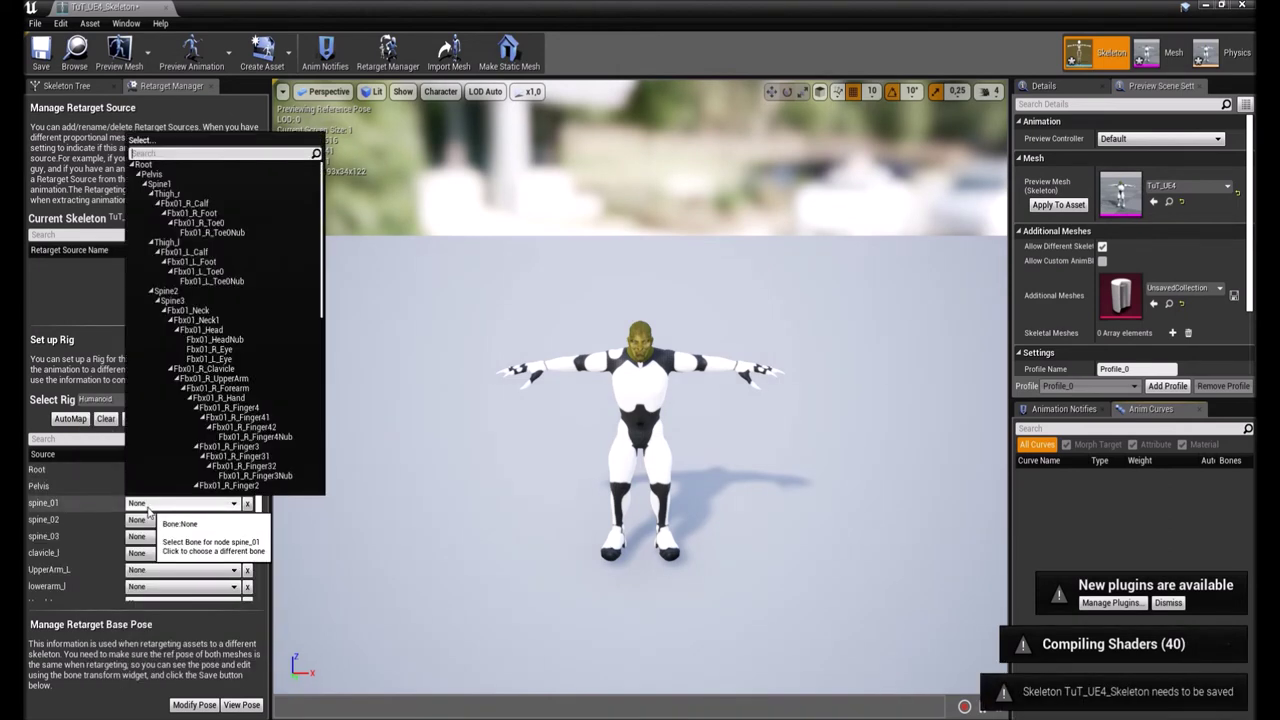
left_click(160, 184)
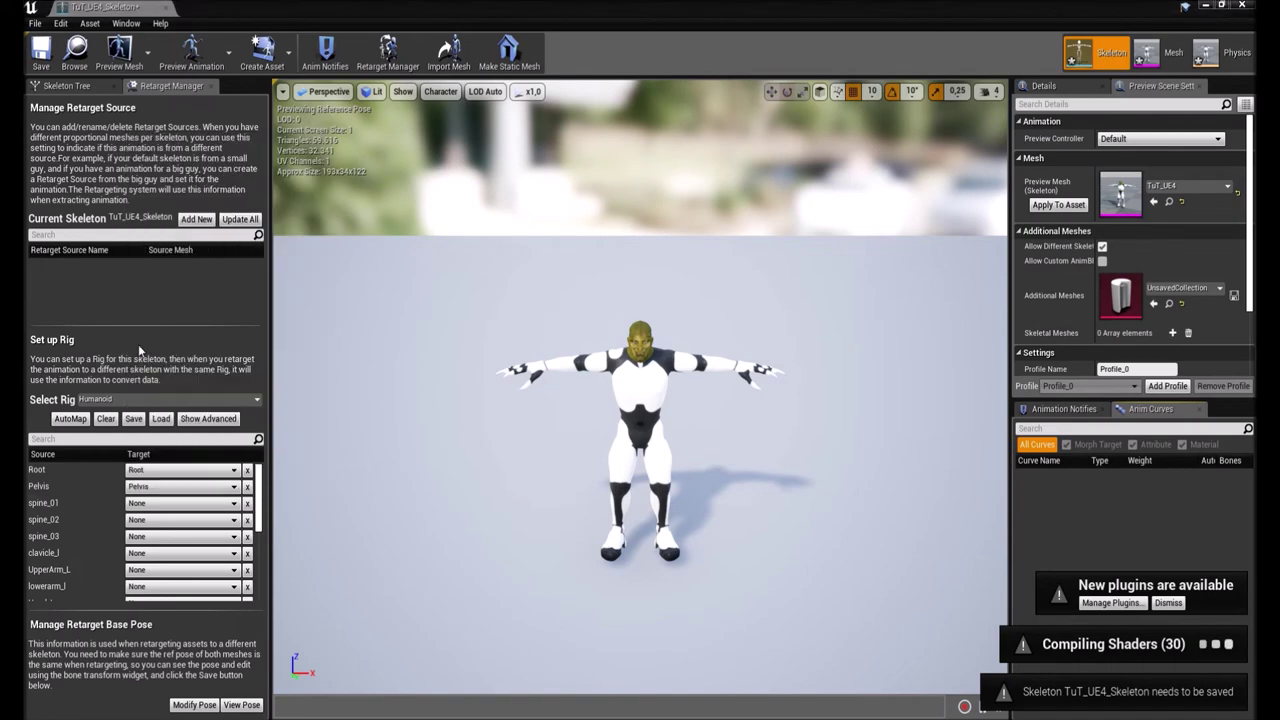
left_click(165, 520)
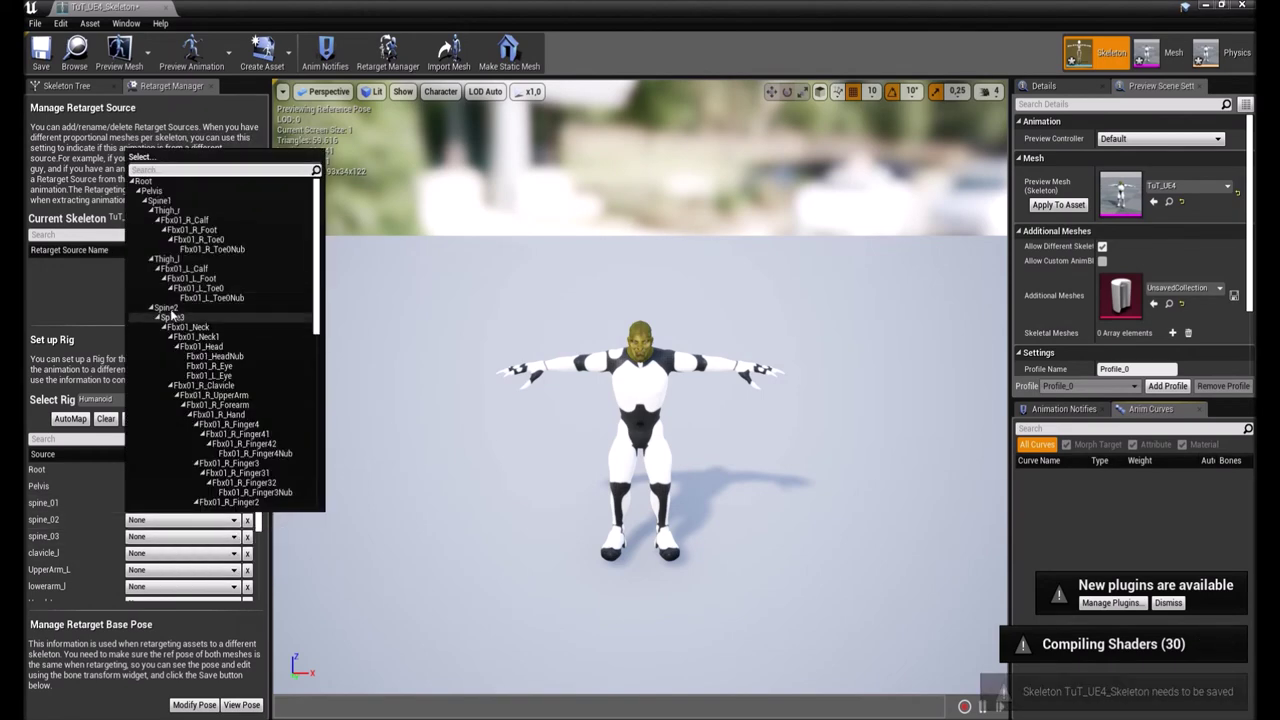
left_click(171, 314)
left_click(180, 536)
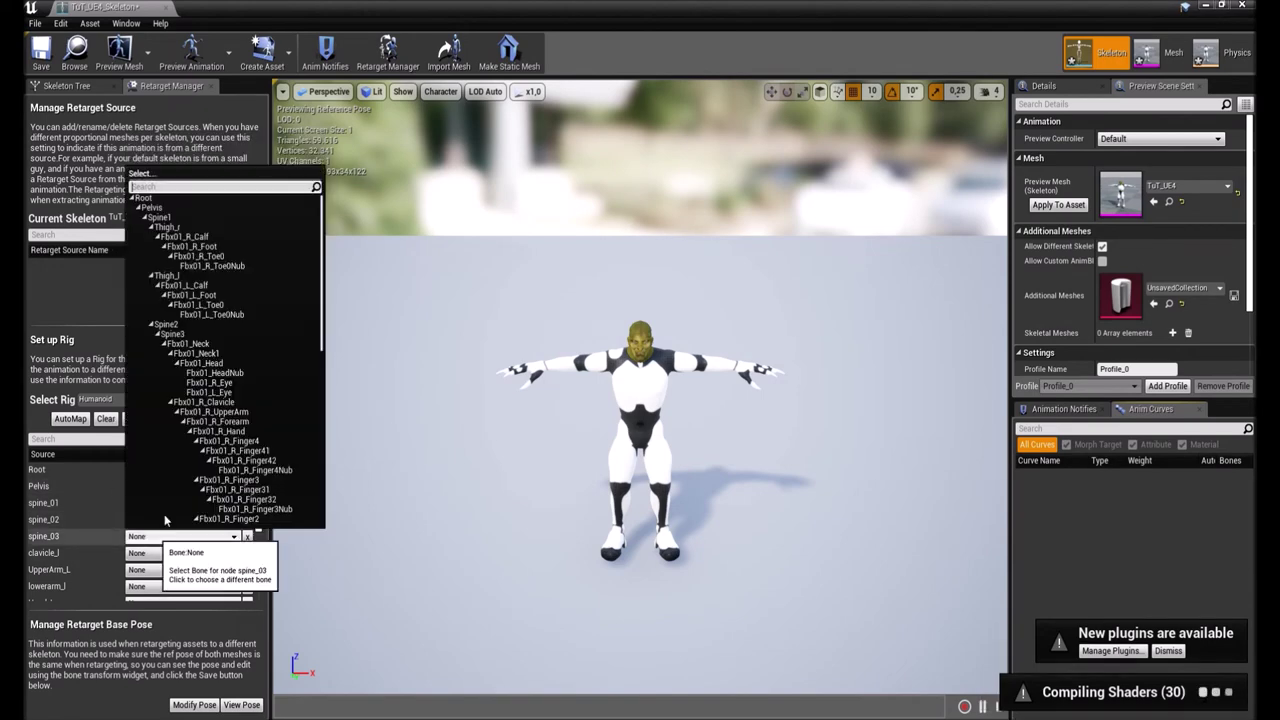
left_click(170, 336)
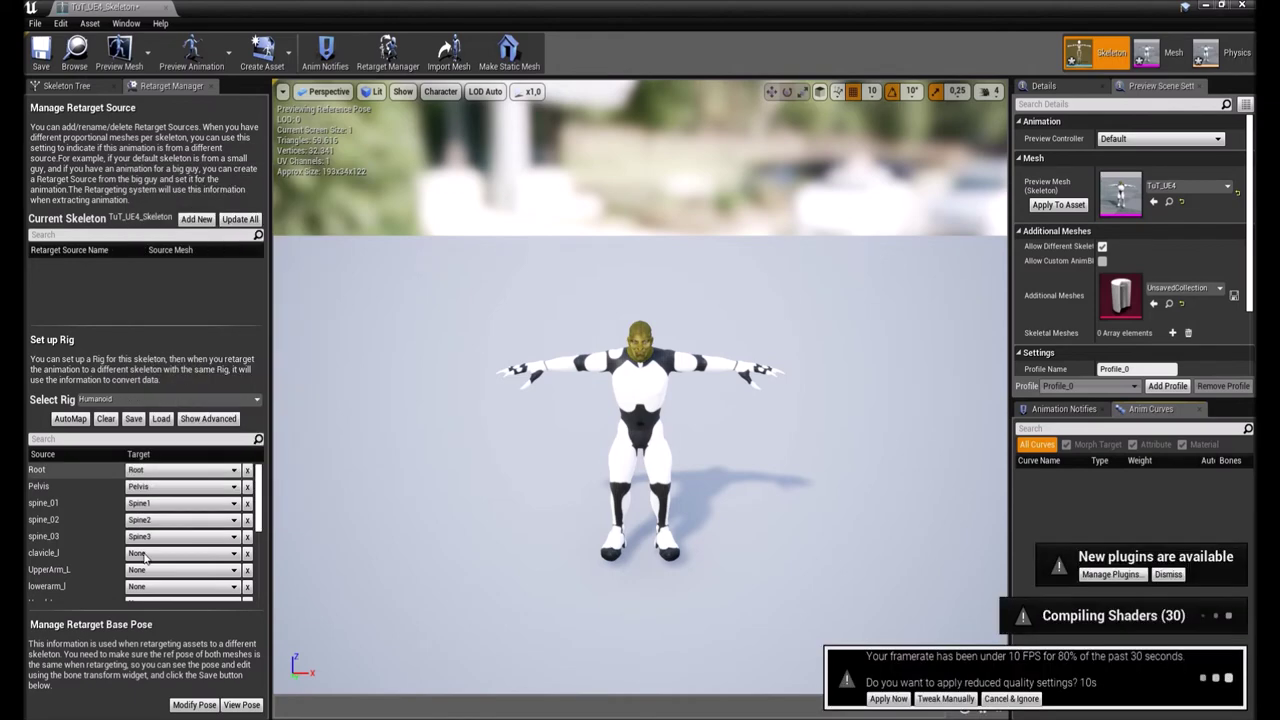
Map clavicle_l, UpperArm_L and lowerarm_l to Fbx01_L_Clavicle, Fbx01_L_UpperArm and Fbx01_L_Forearm.
left_click(141, 555)
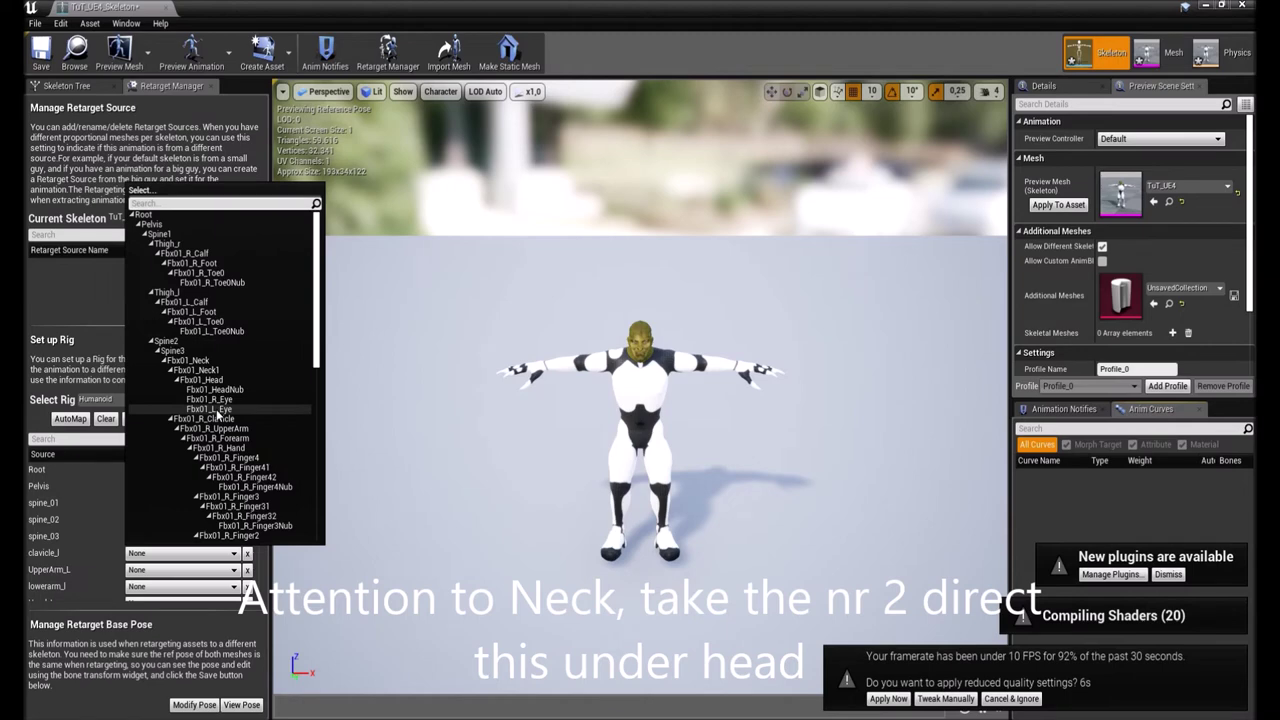
type("clav")
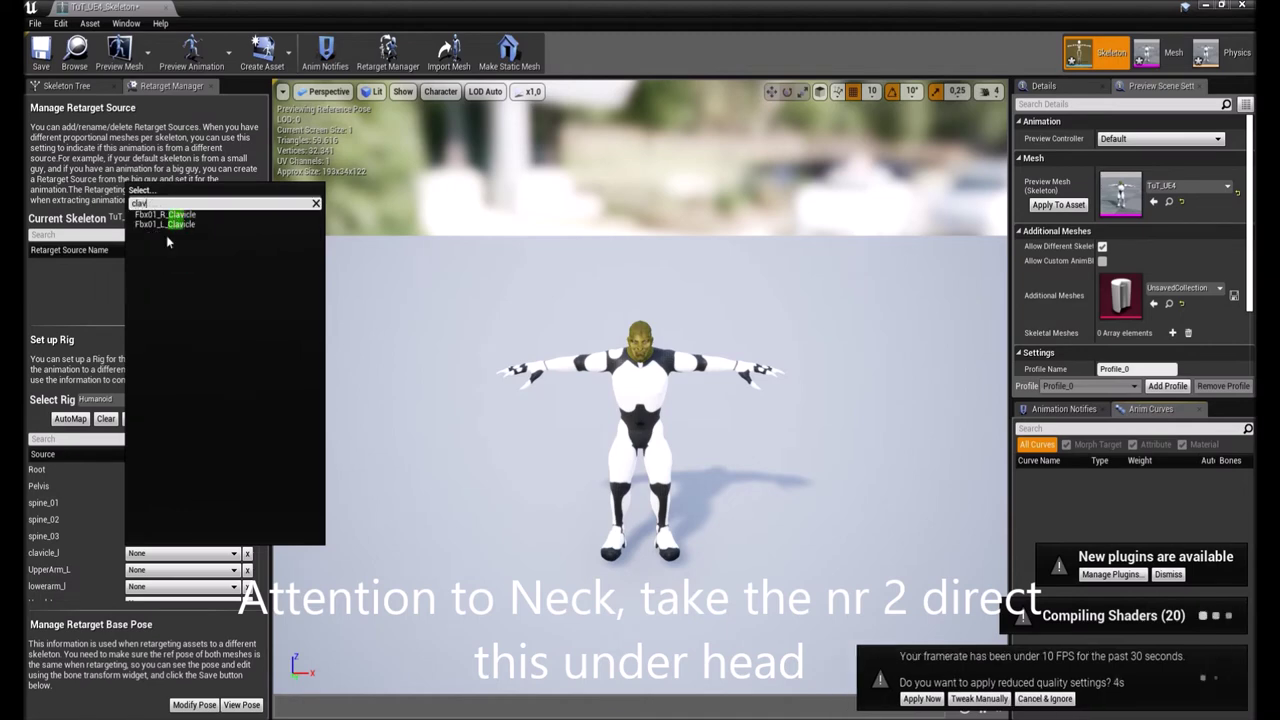
left_click(163, 226)
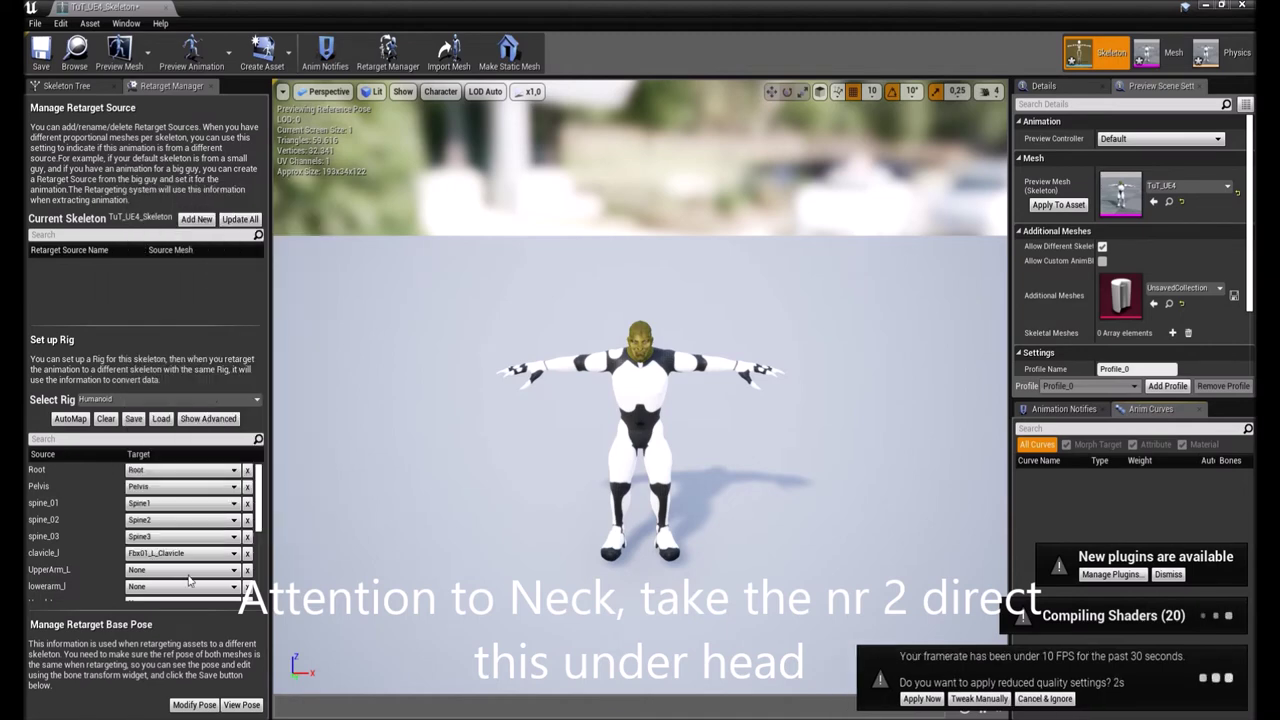
left_click(145, 572)
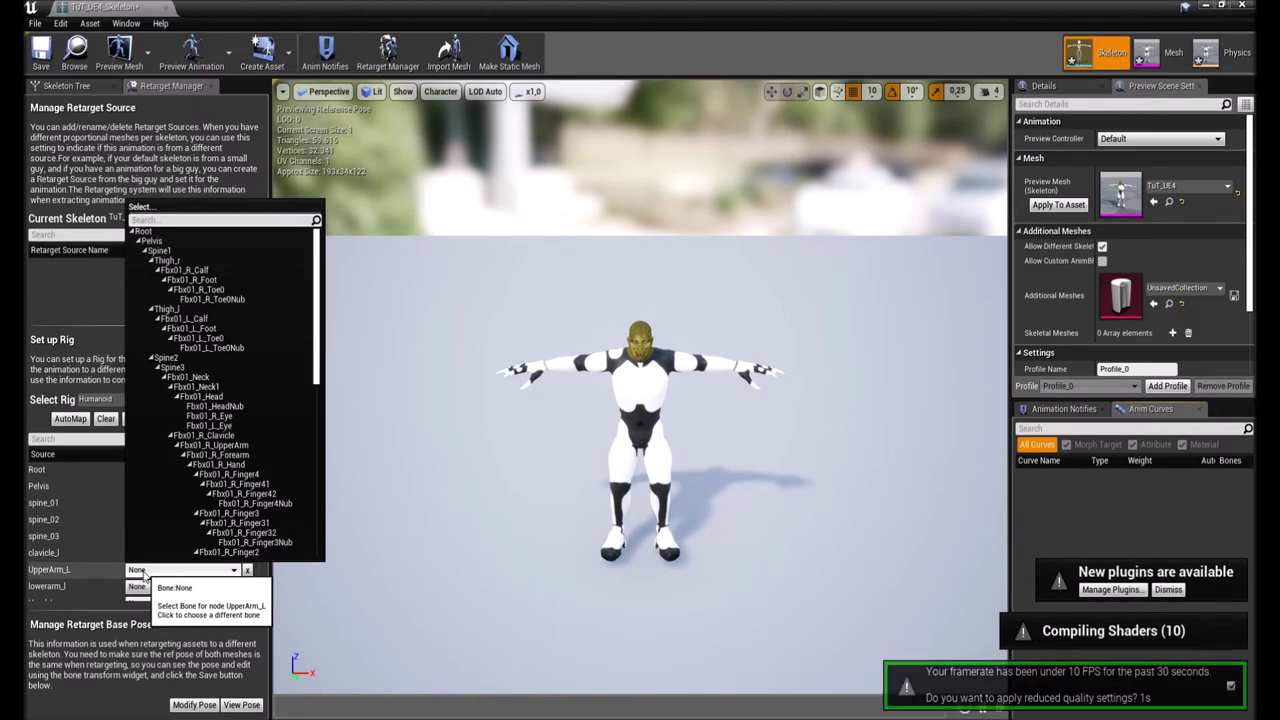
type("ar")
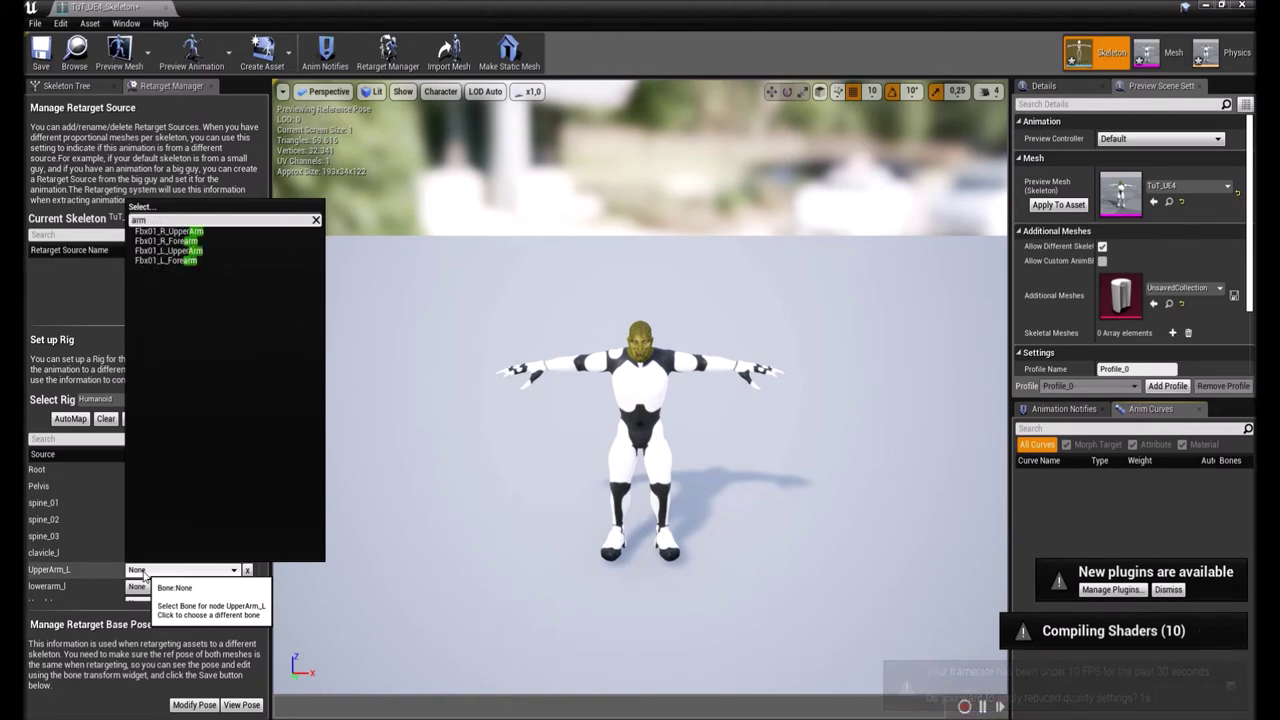
type("m")
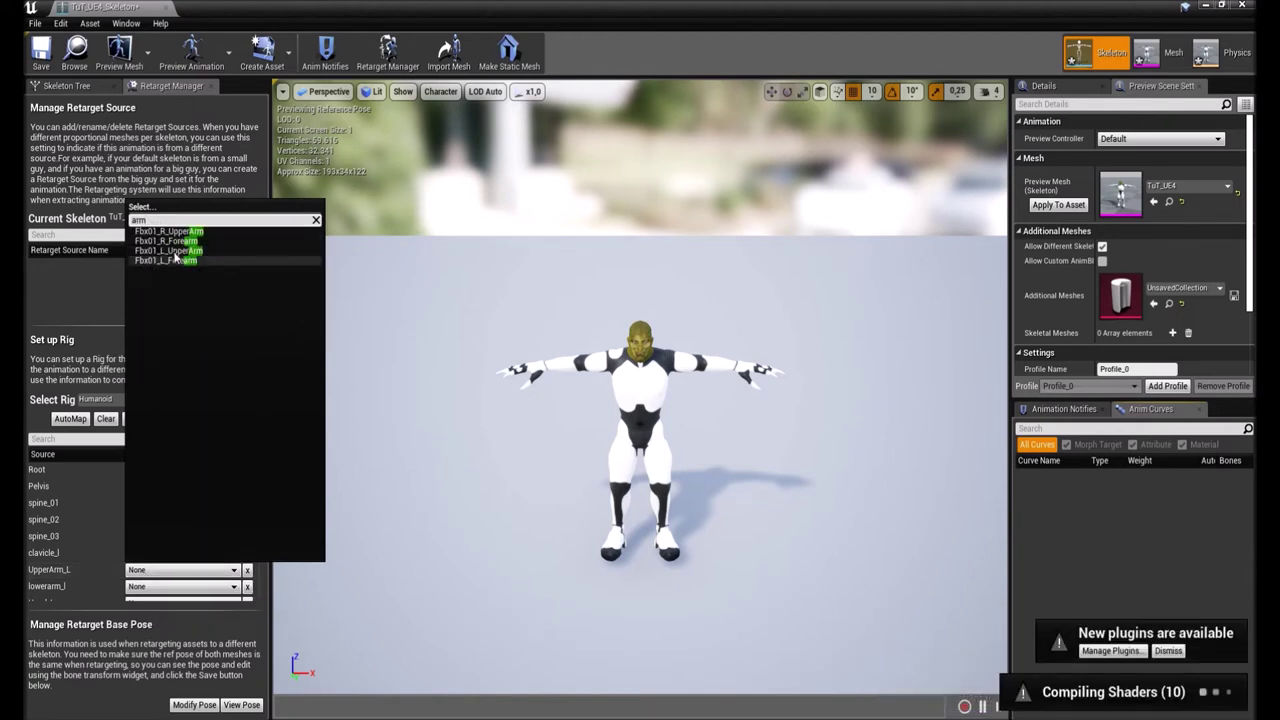
left_click(168, 251)
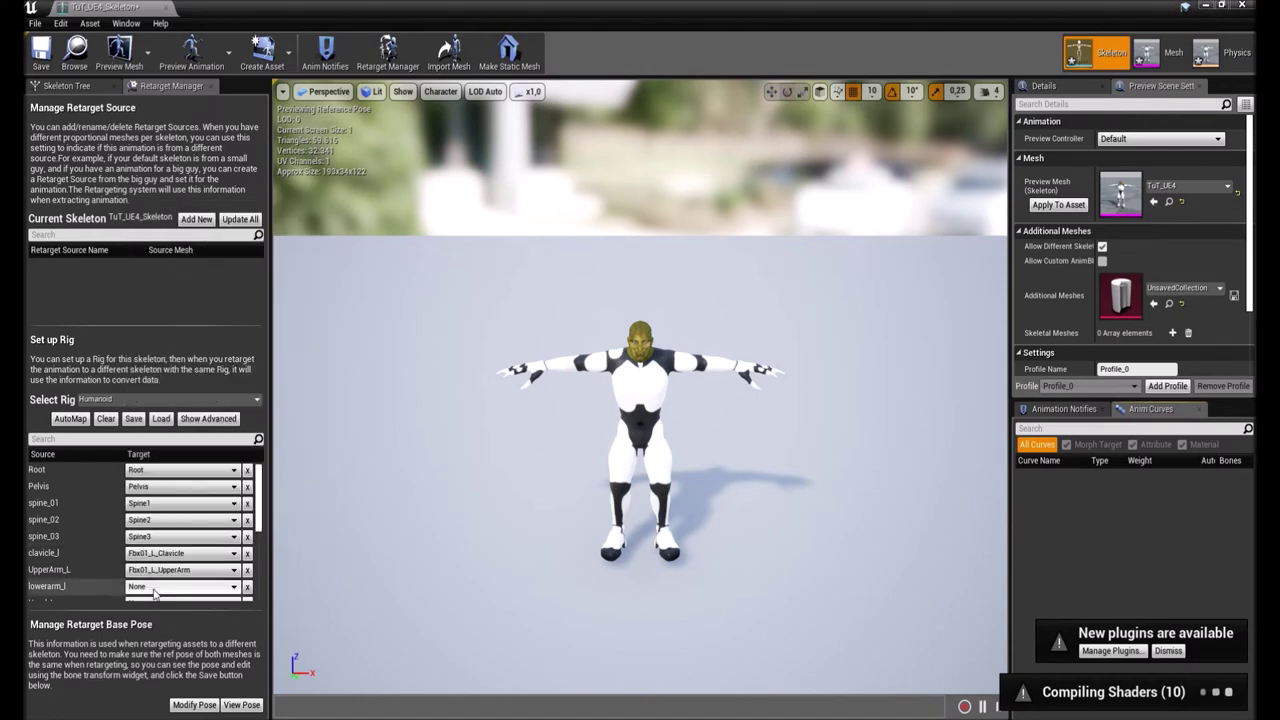
left_click(156, 588)
type("arm")
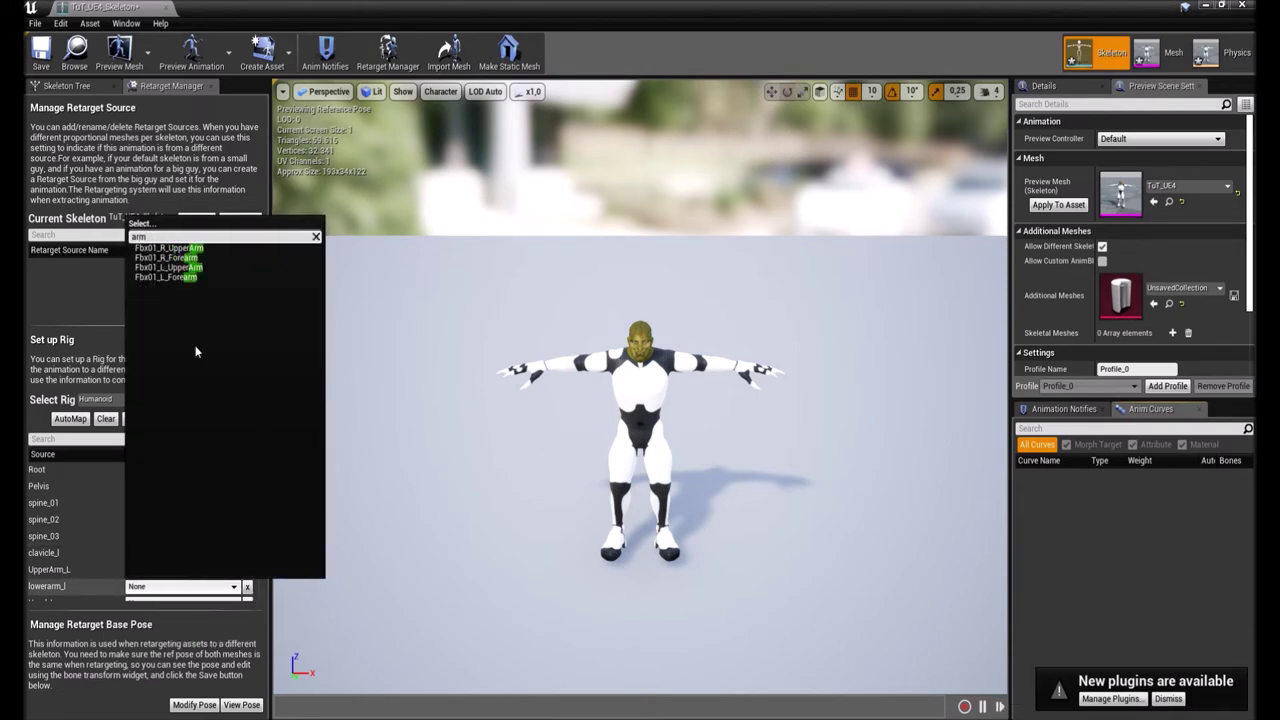
left_click(168, 279)
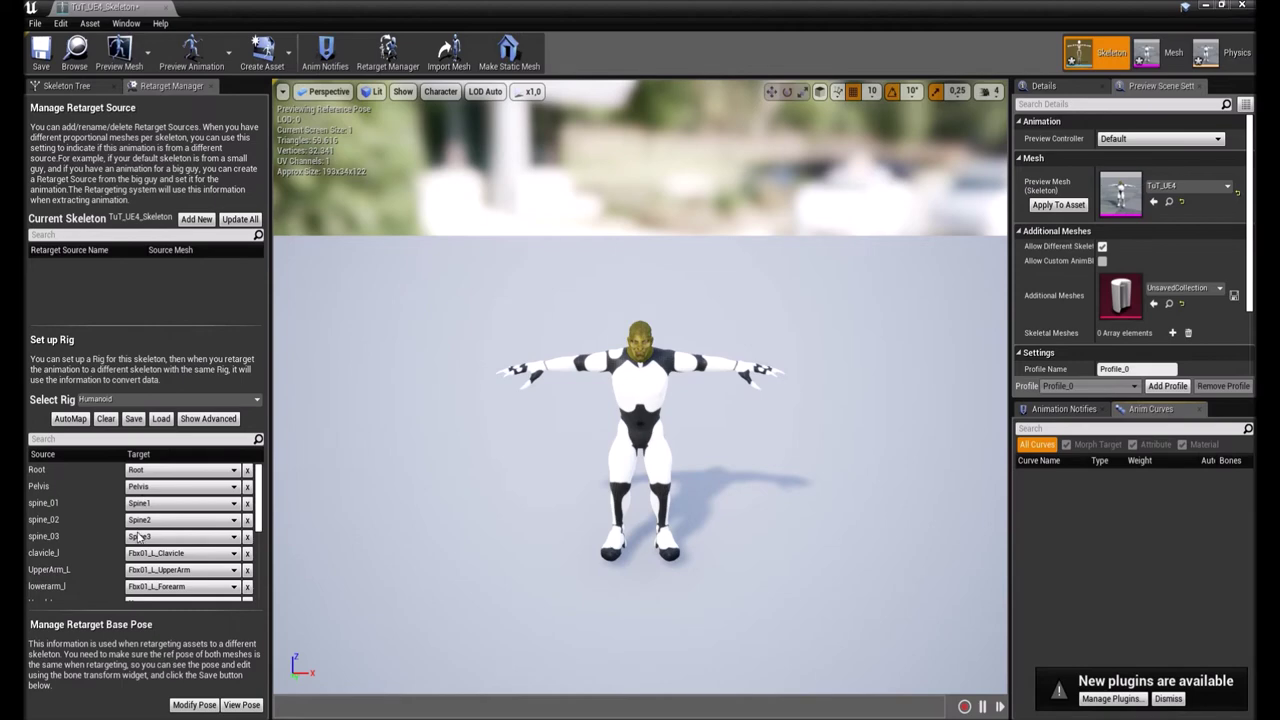
scroll(78, 536, "down", 2)
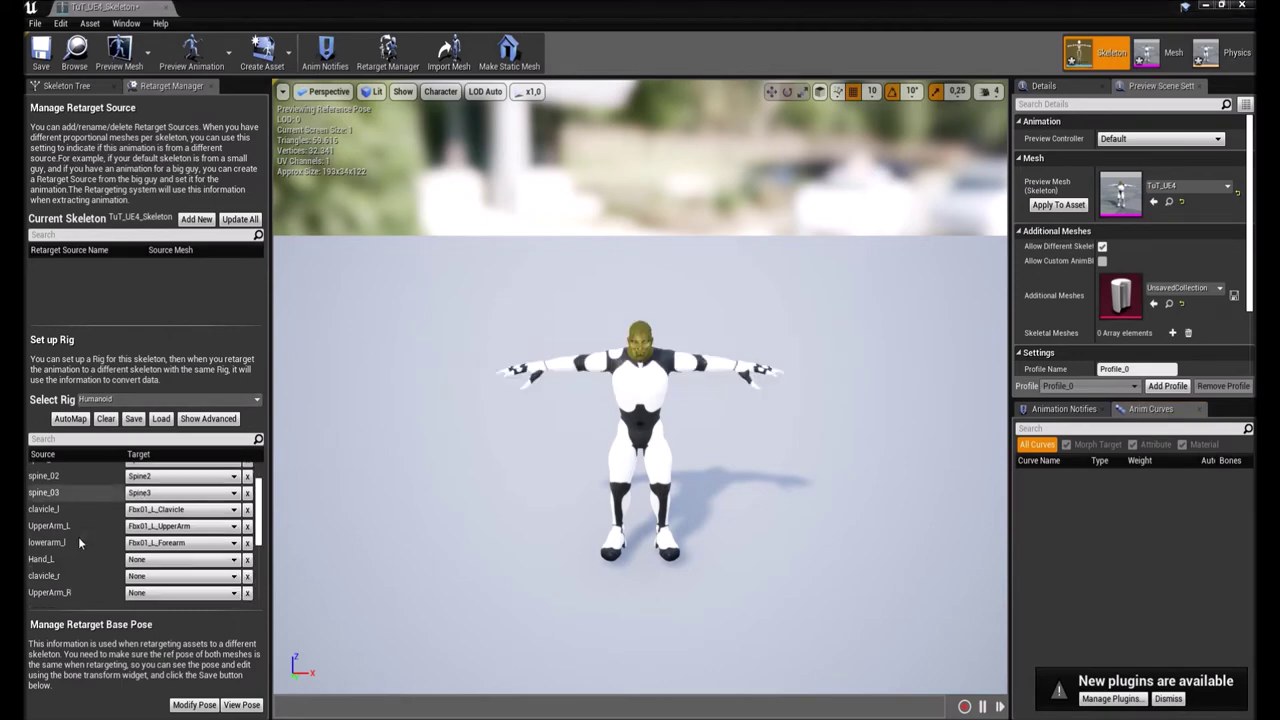
Map Hand_L, clavicle_r and UpperArm_R to Fbx01_L_Hand, Fbx01_R_Clavicle and Fbx01_R_UpperArm.
left_click(135, 561)
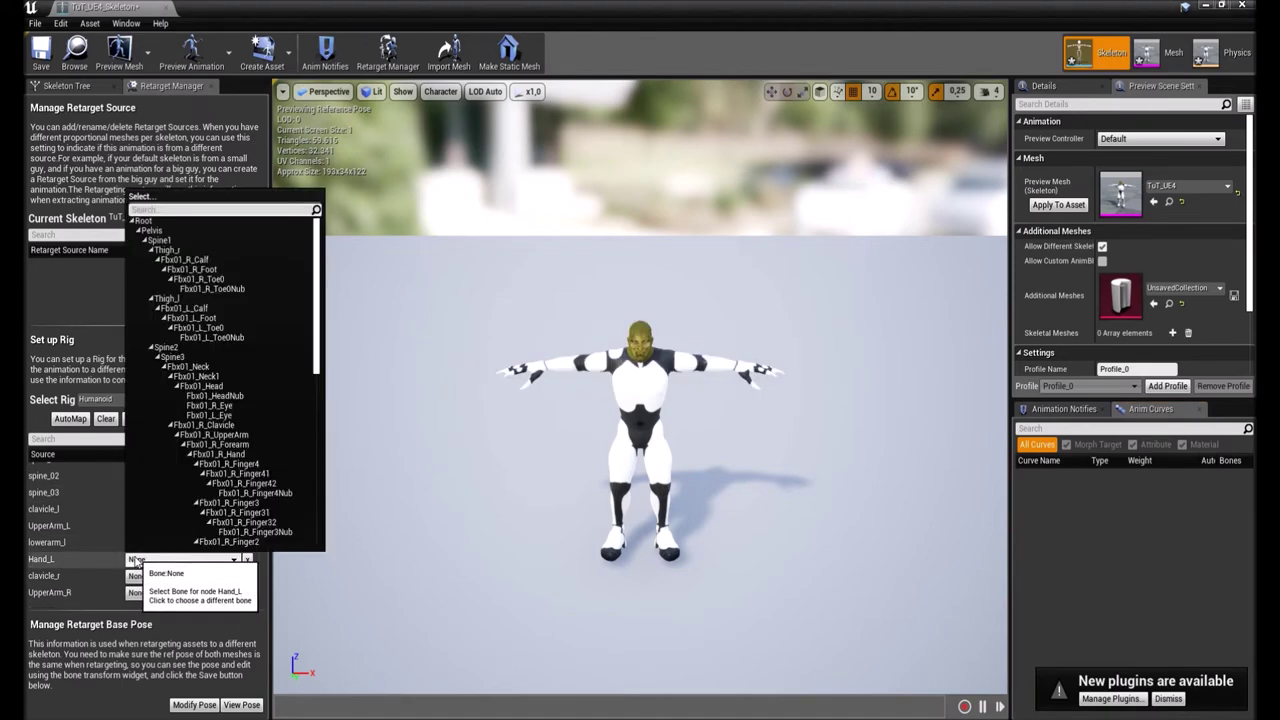
type("han")
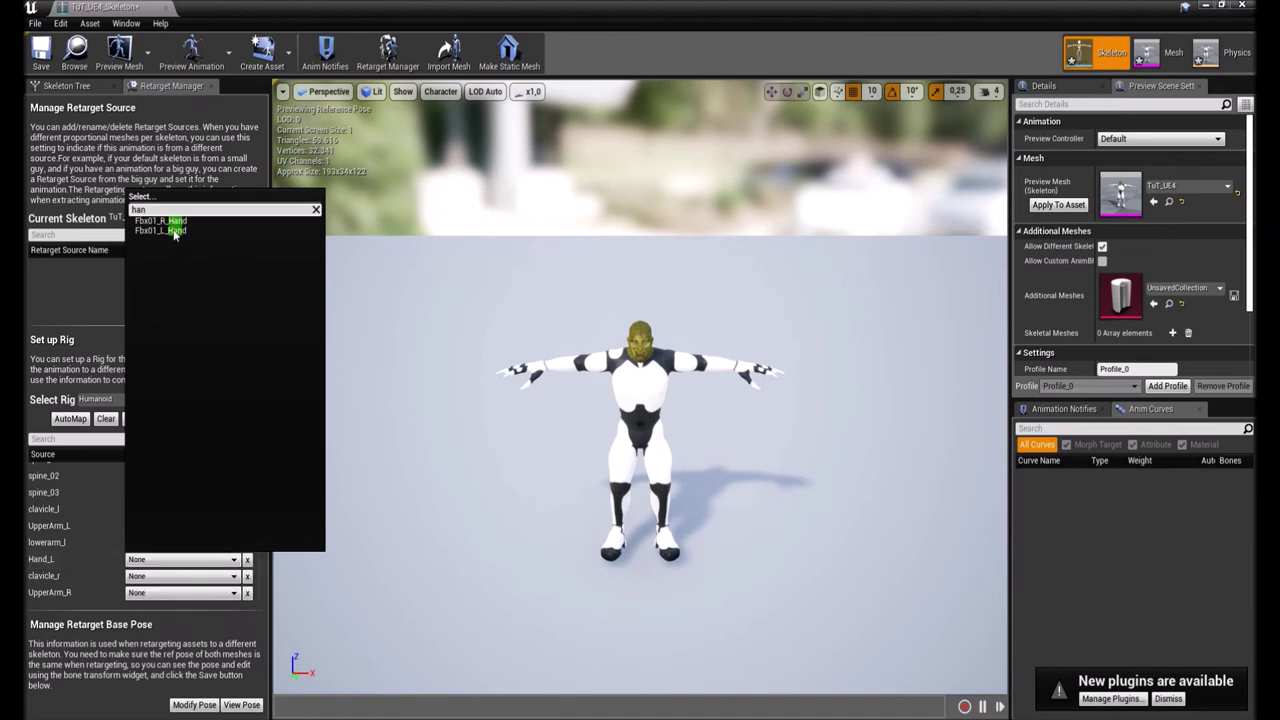
left_click(170, 230)
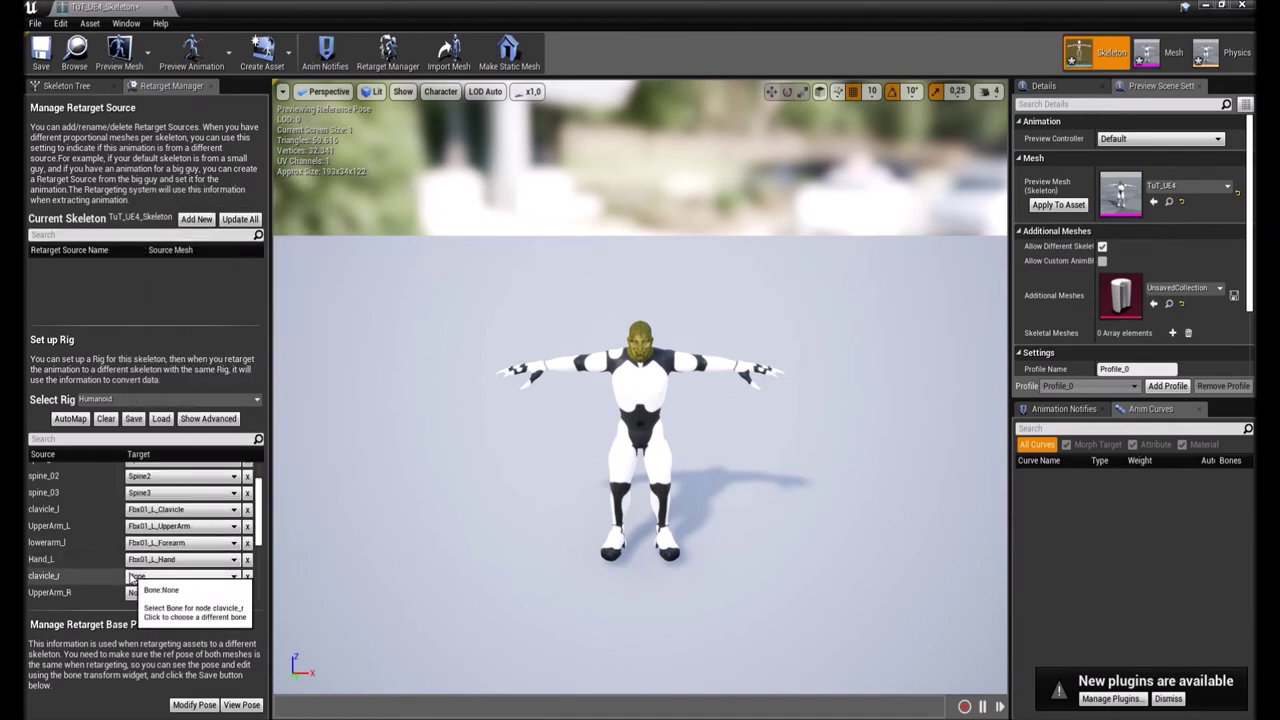
left_click(131, 577)
type("clav")
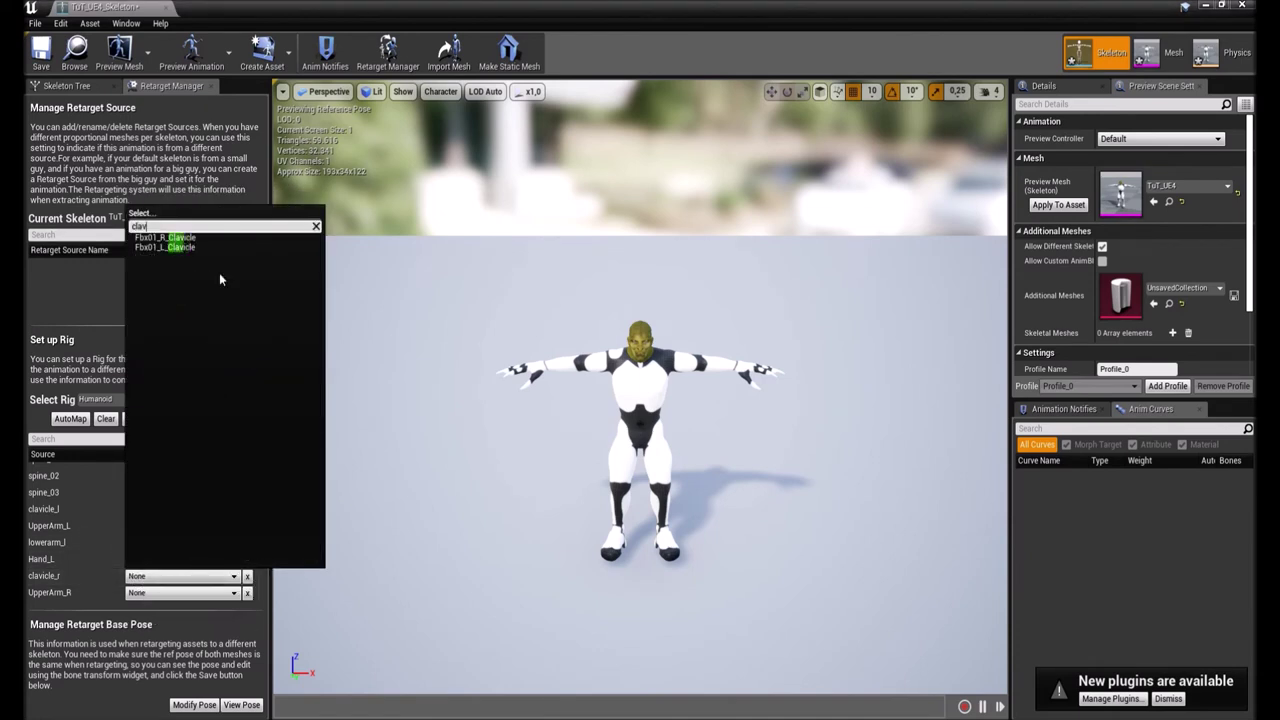
left_click(187, 238)
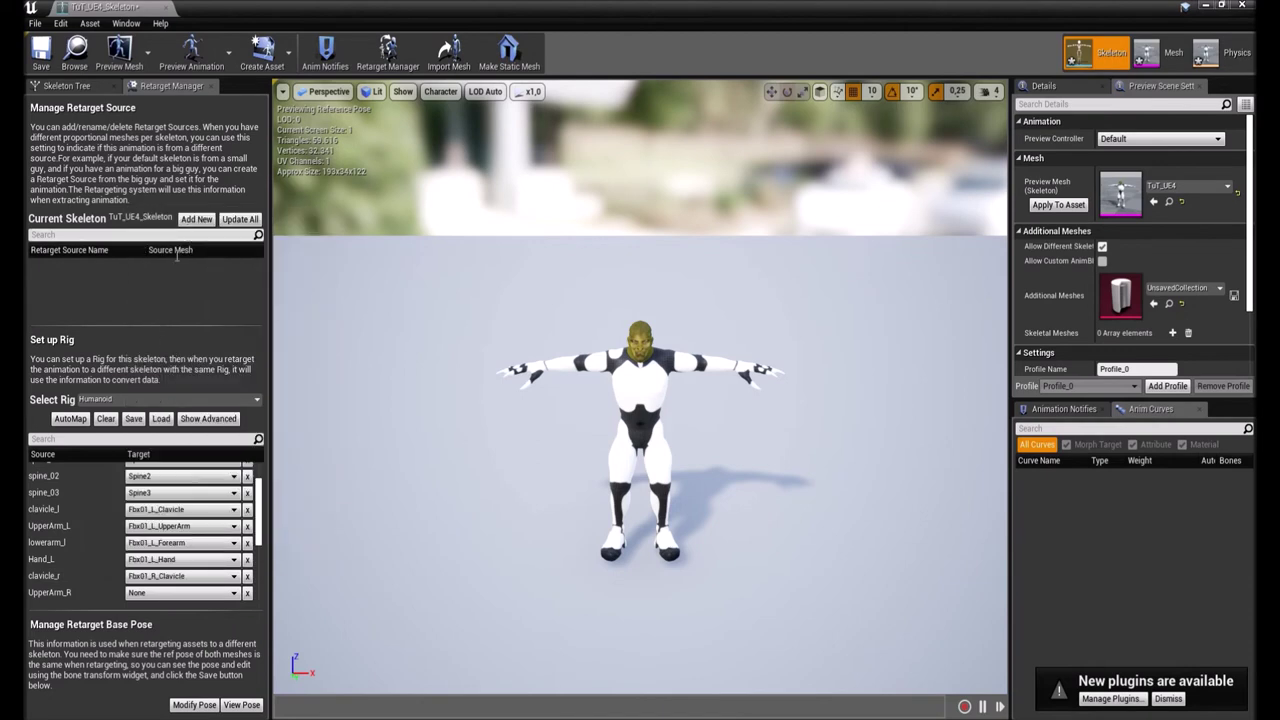
left_click(155, 593)
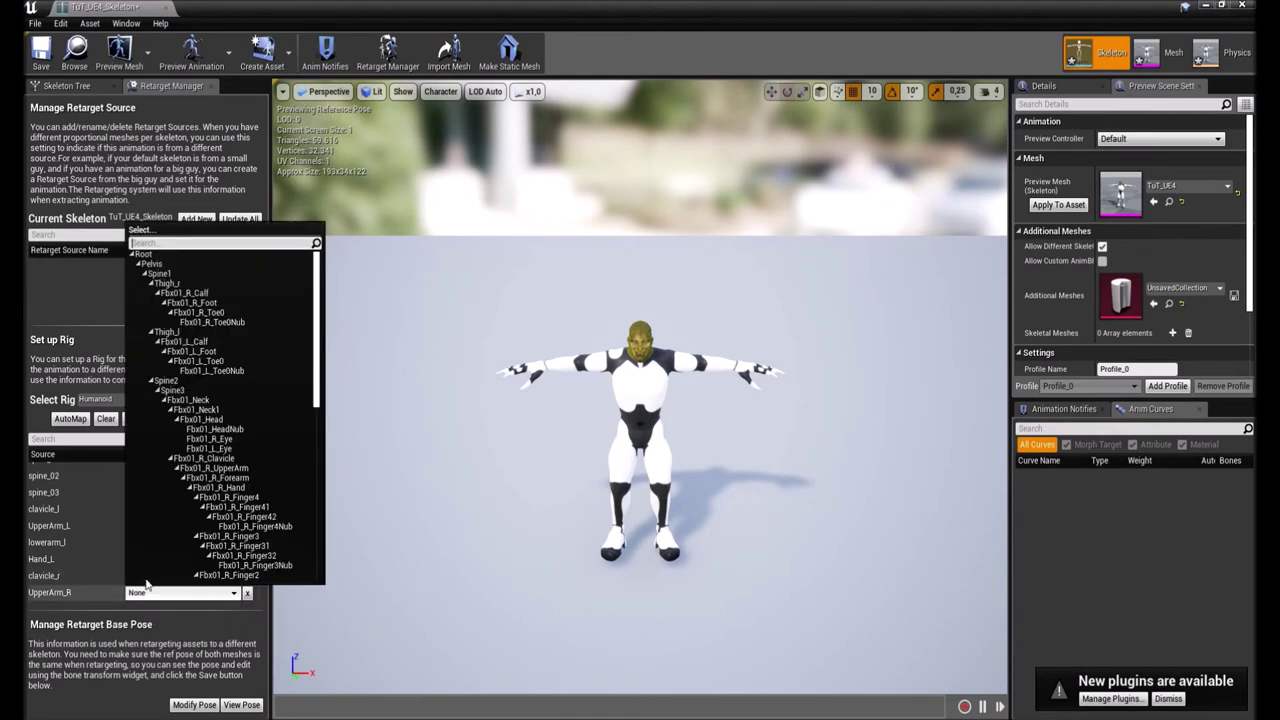
type("arm")
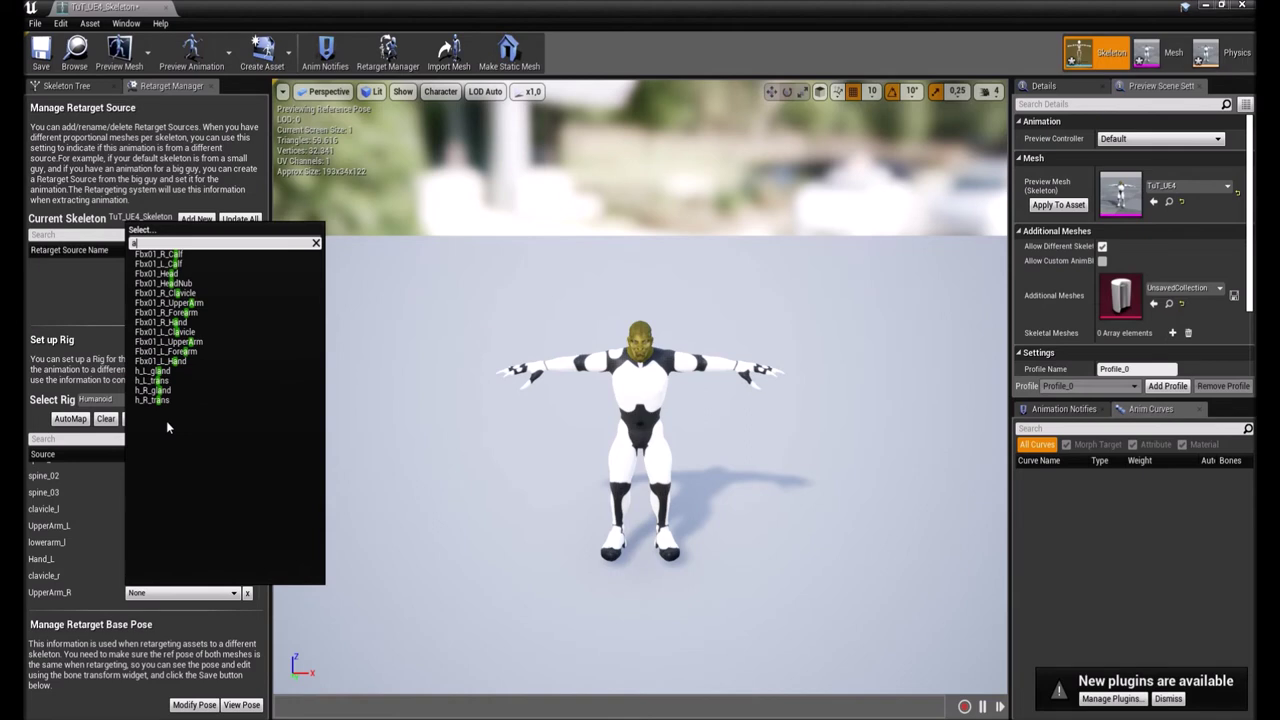
left_click(170, 256)
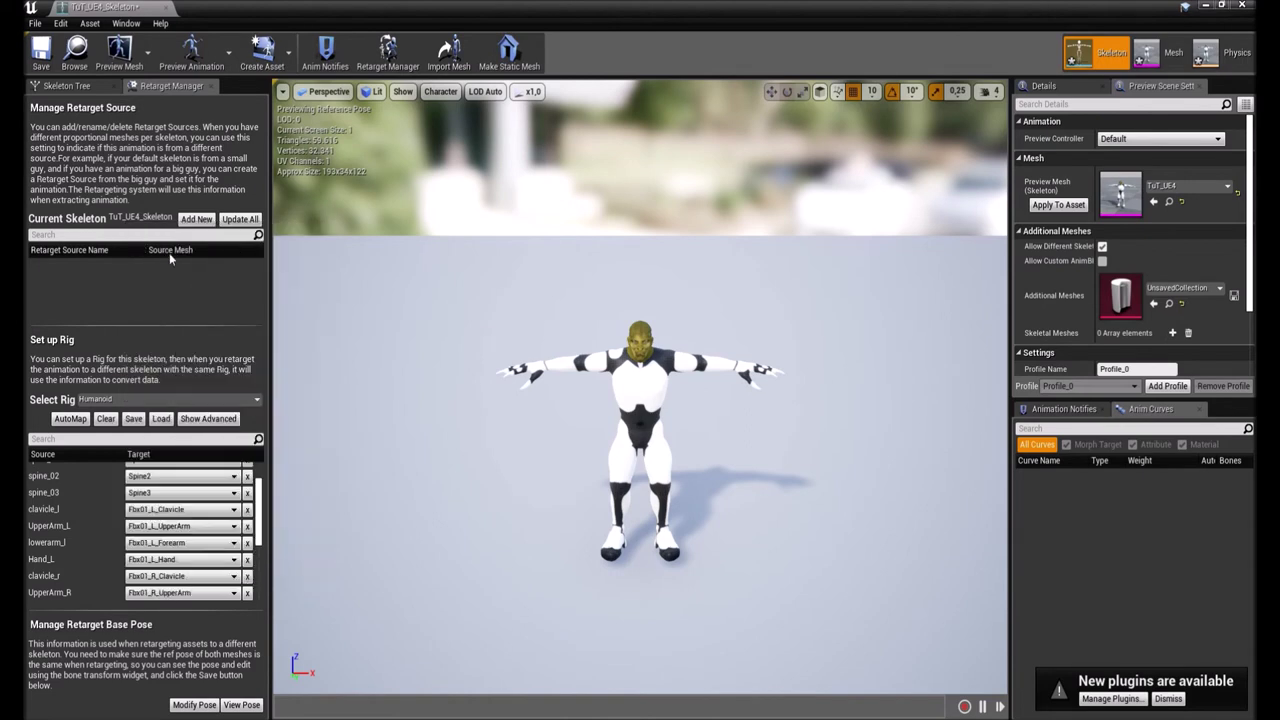
Map lowerarm_r to Fbx01_R_Forearm and Hand_R to Fbx01_R_Hand.
scroll(166, 526, "down", 3)
scroll(166, 524, "down", 2)
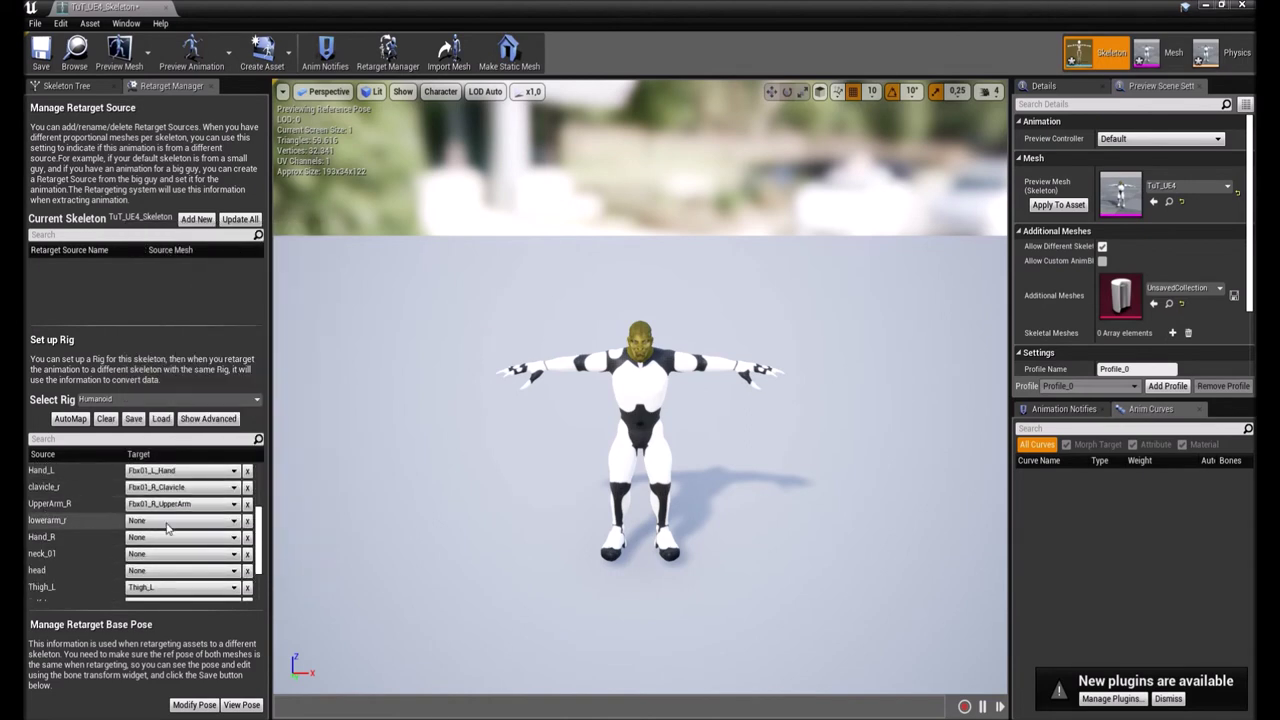
left_click(164, 524)
type("arm")
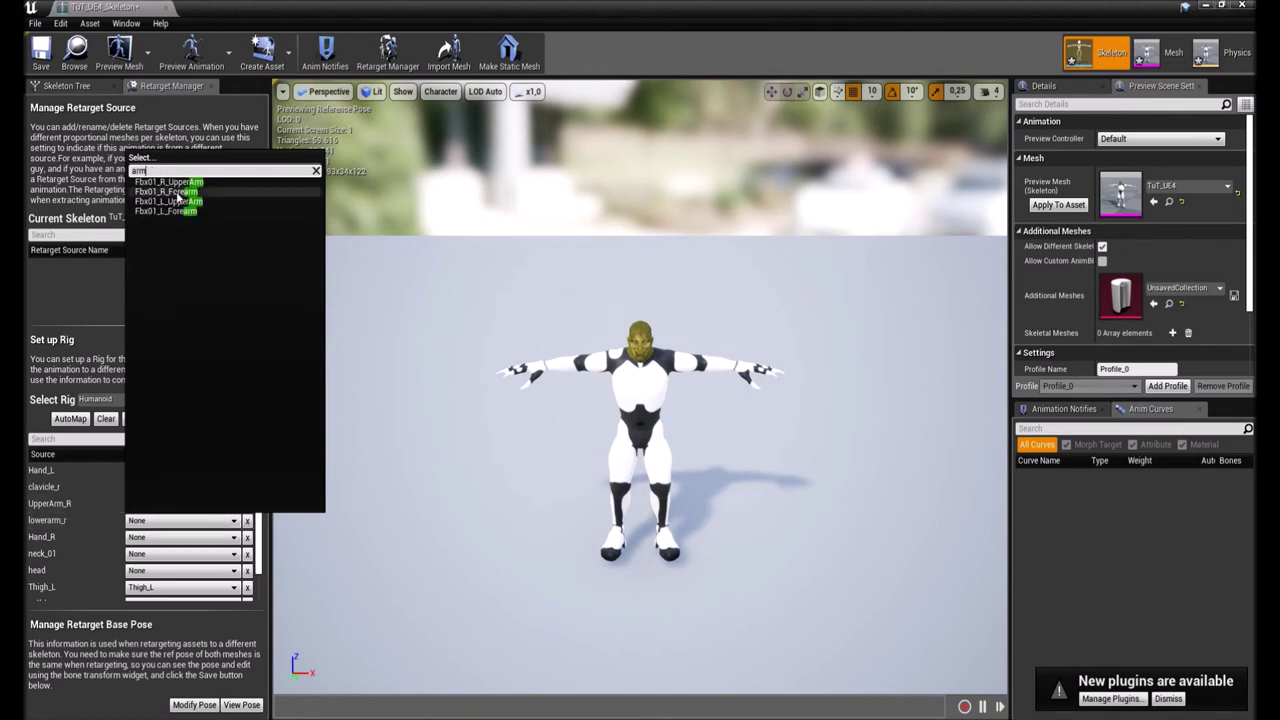
left_click(179, 193)
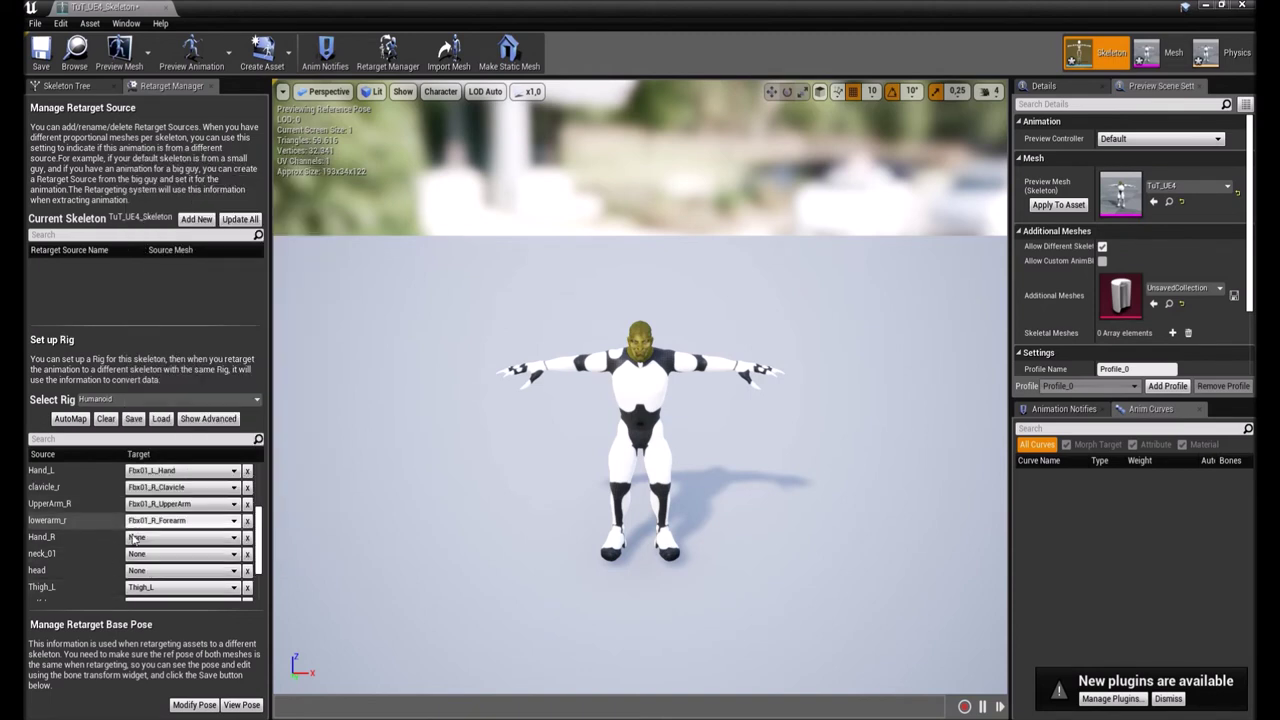
left_click(132, 539)
type("hand")
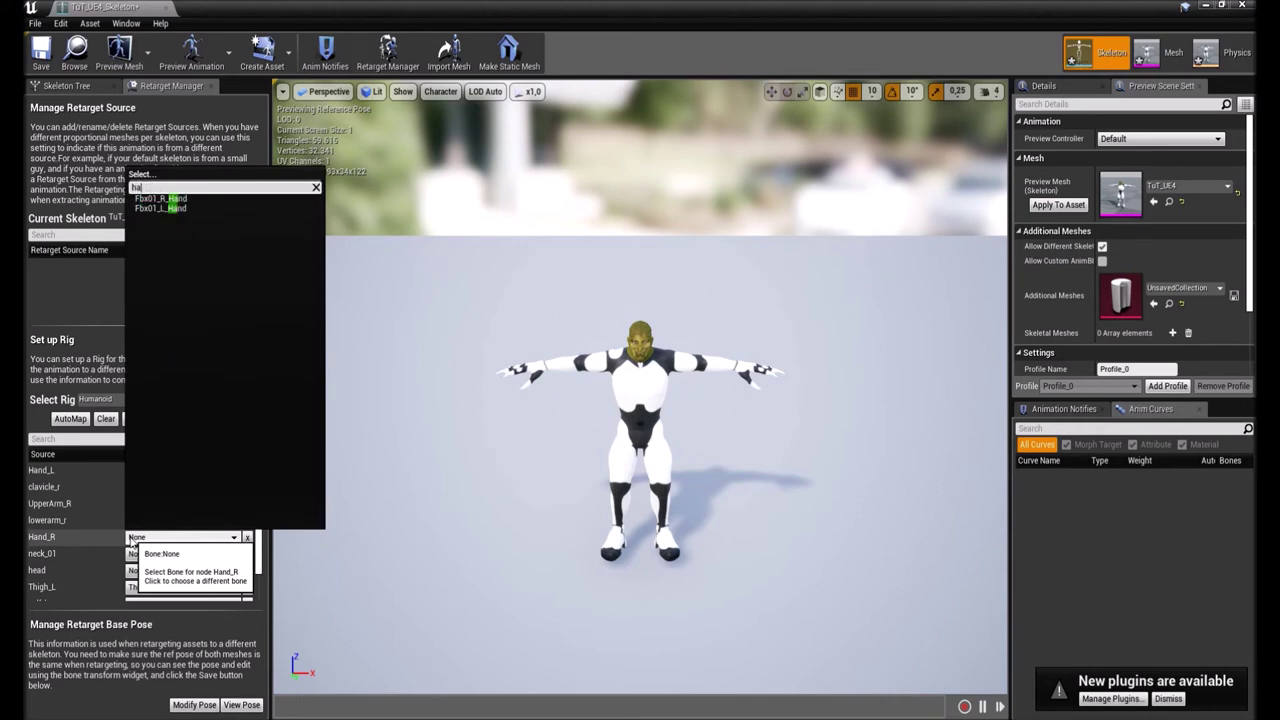
left_click(159, 199)
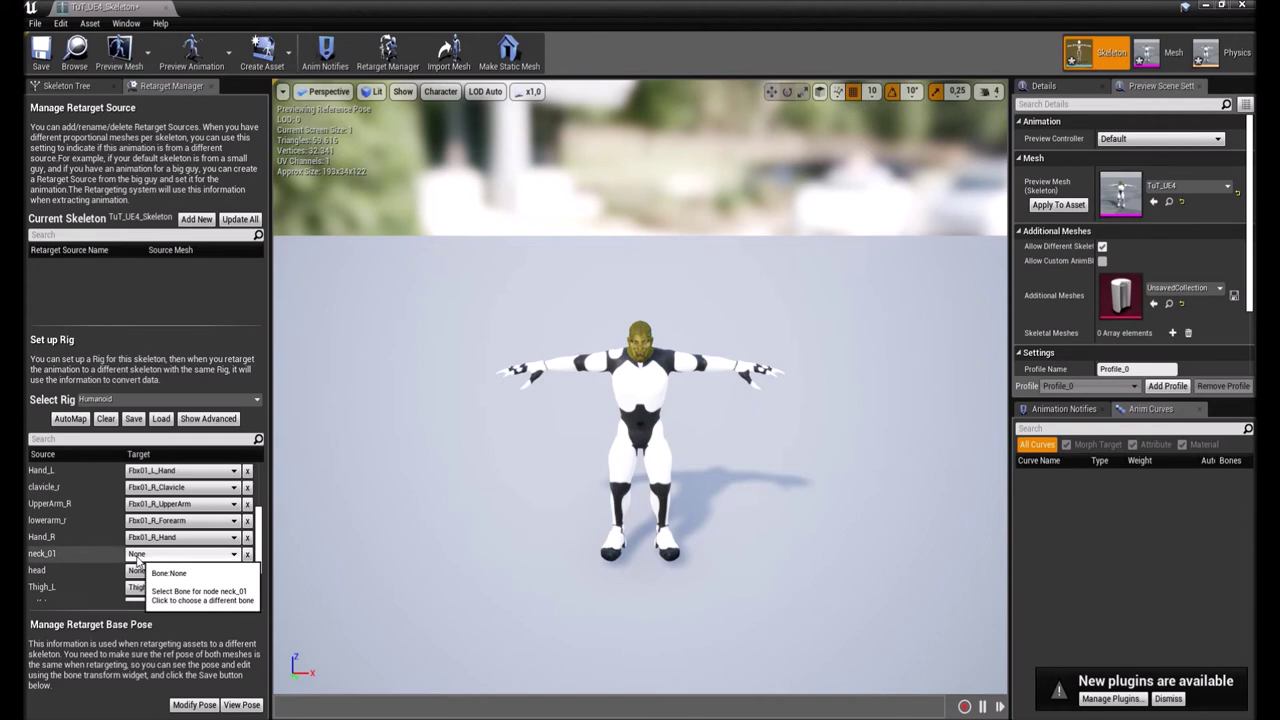
Map neck_01 to Fbx01_Neck1 and head to Fbx01_Head.
left_click(145, 553)
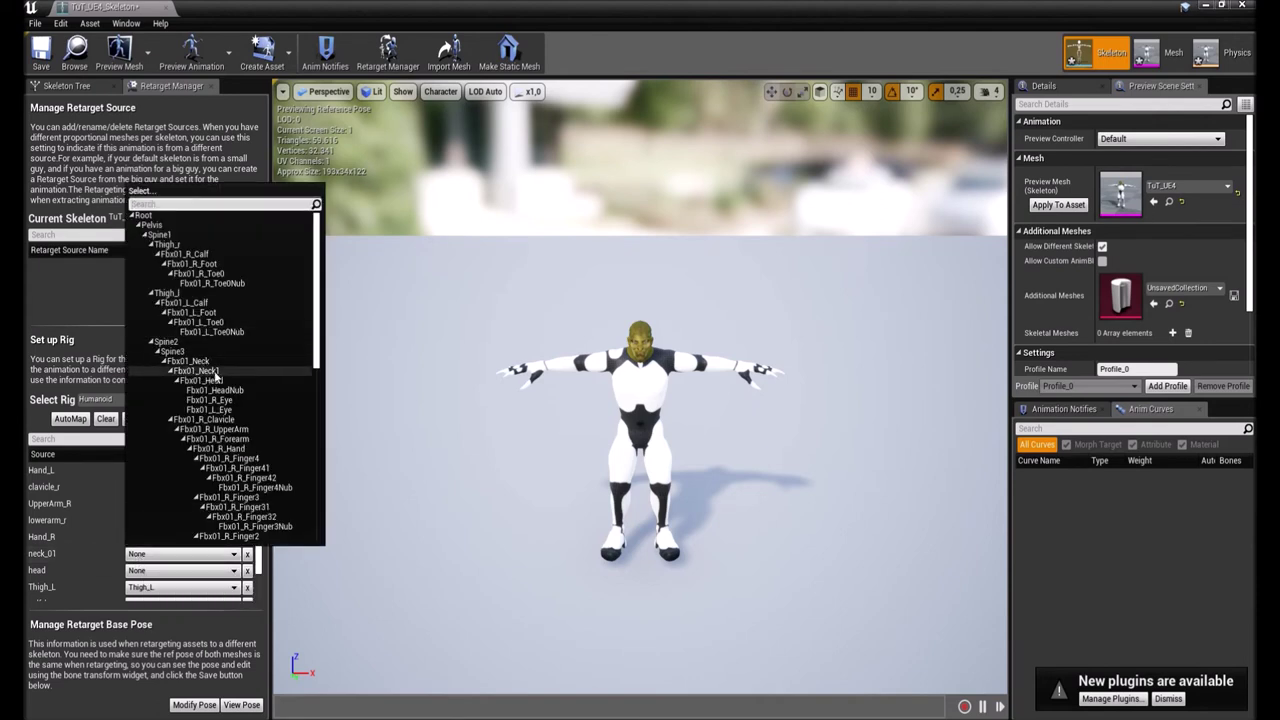
left_click(213, 372)
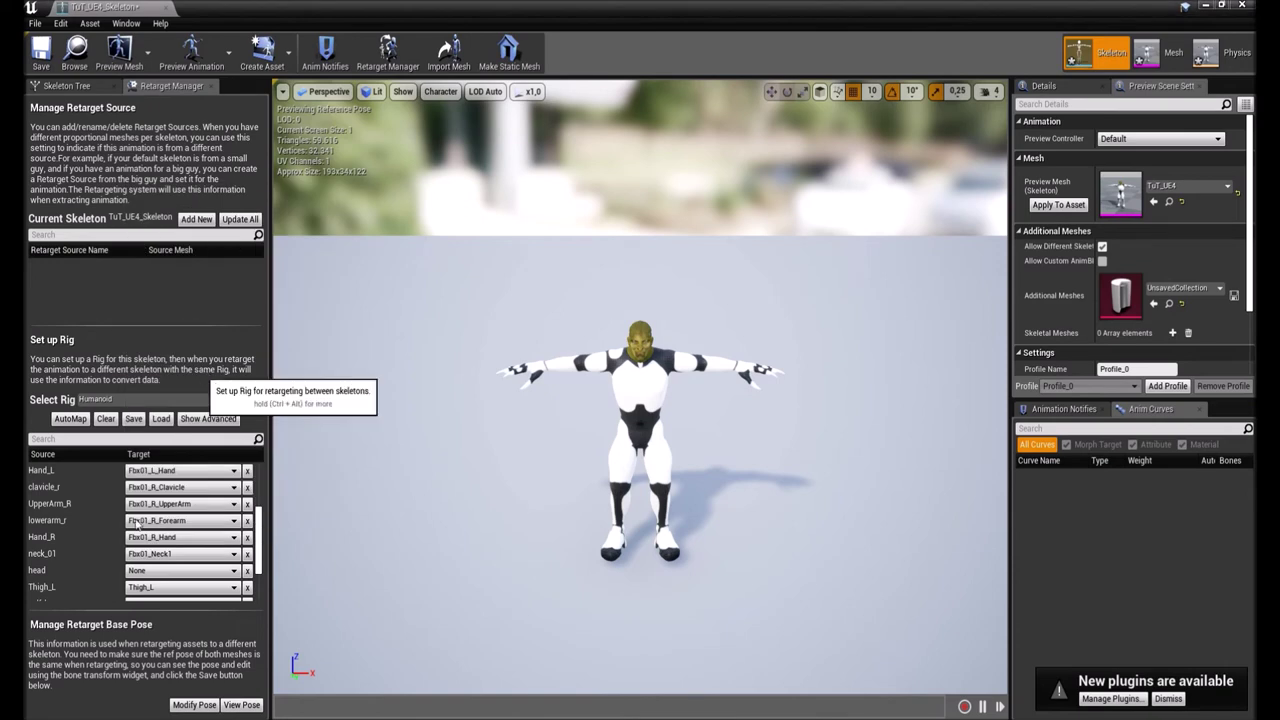
left_click(155, 573)
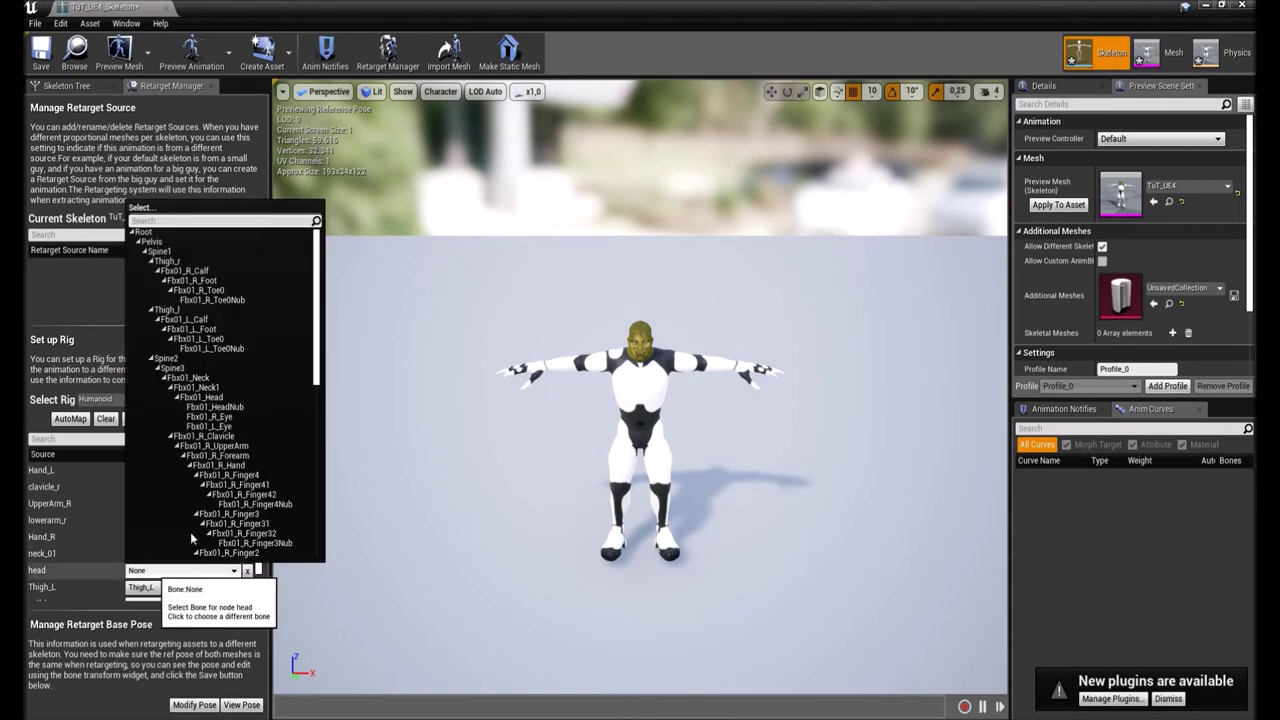
left_click(201, 398)
scroll(72, 530, "down", 3)
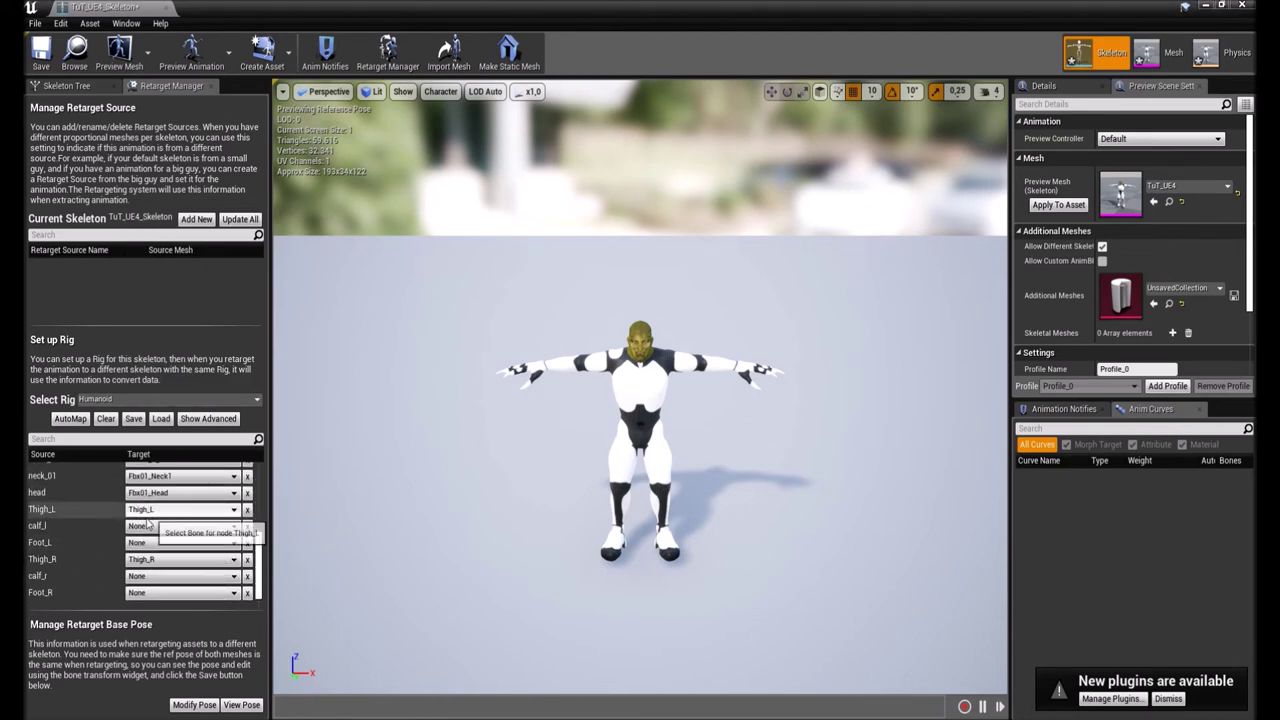
Map calf_l, Foot_L, calf_r and Foot_R to their Fbx01_L/R Calf and Foot bones.
left_click(144, 530)
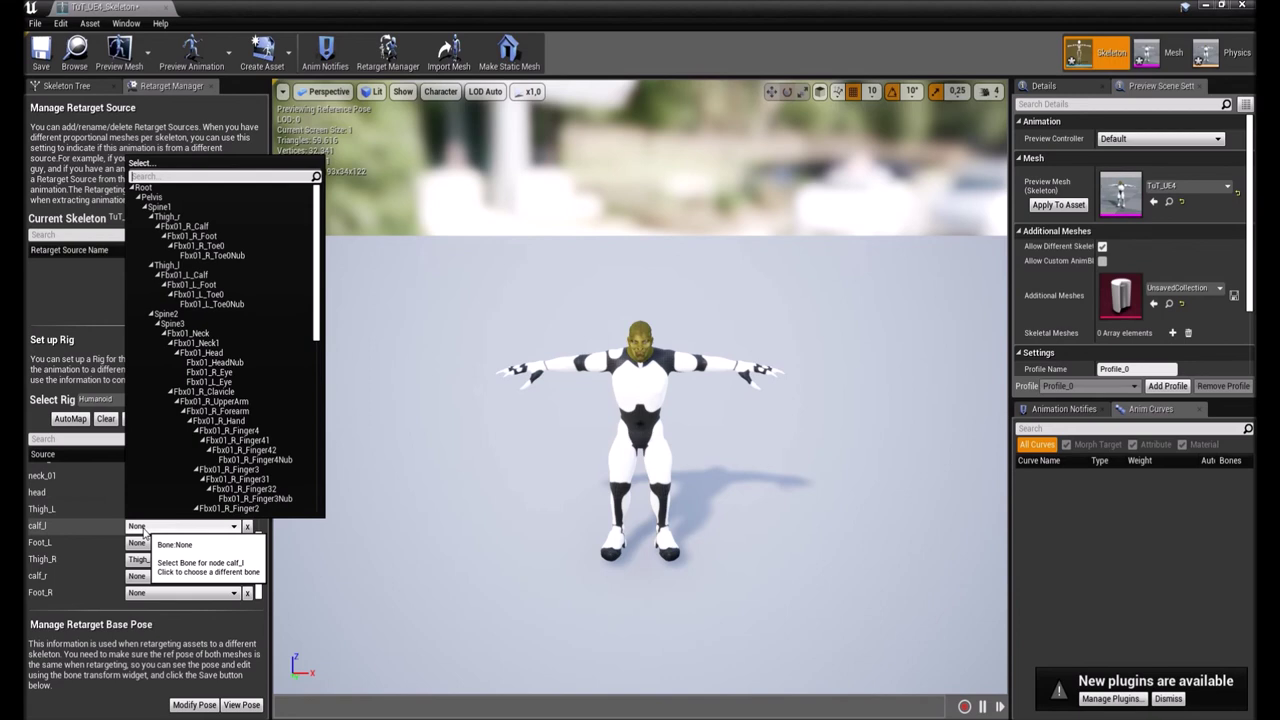
type("cal")
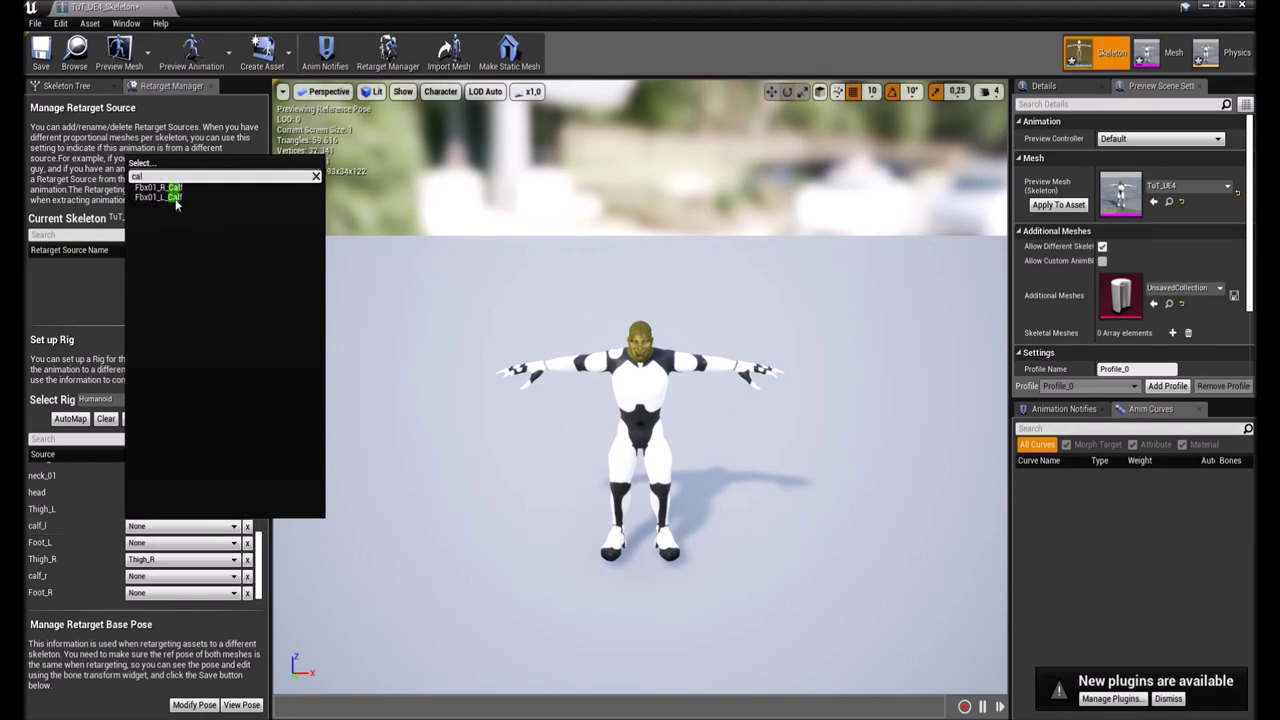
left_click(158, 197)
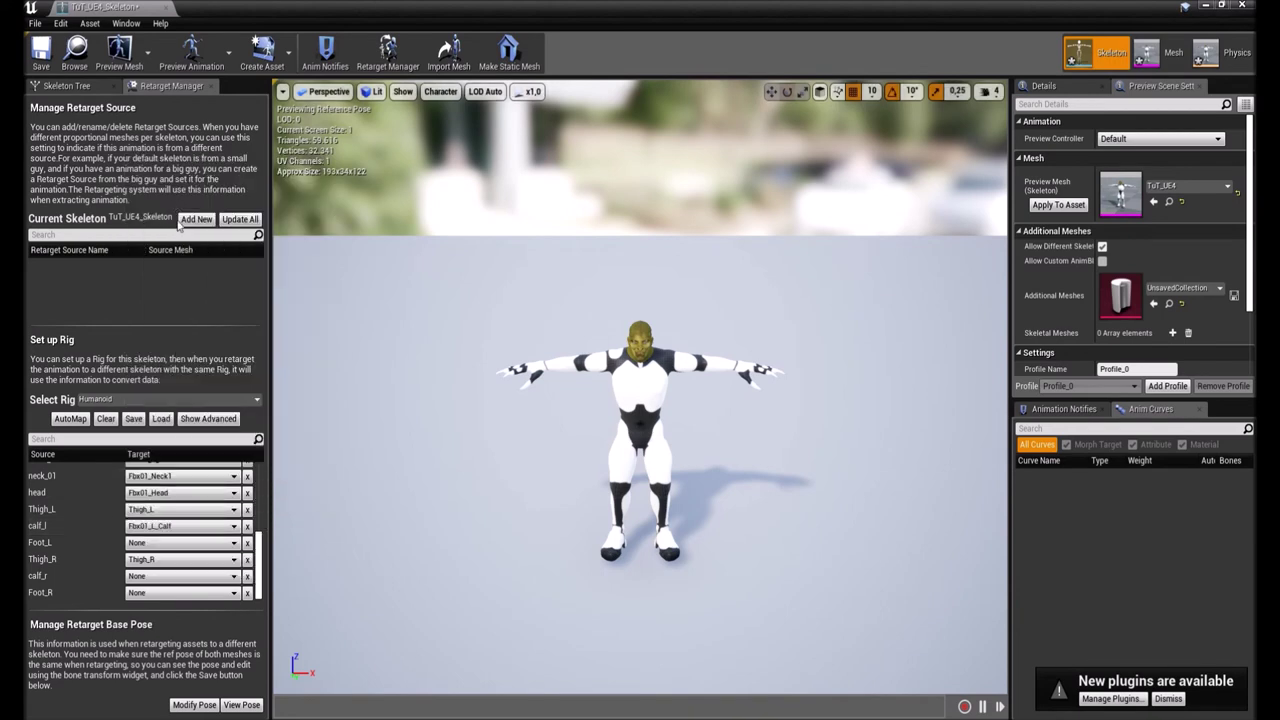
left_click(177, 545)
type("foo")
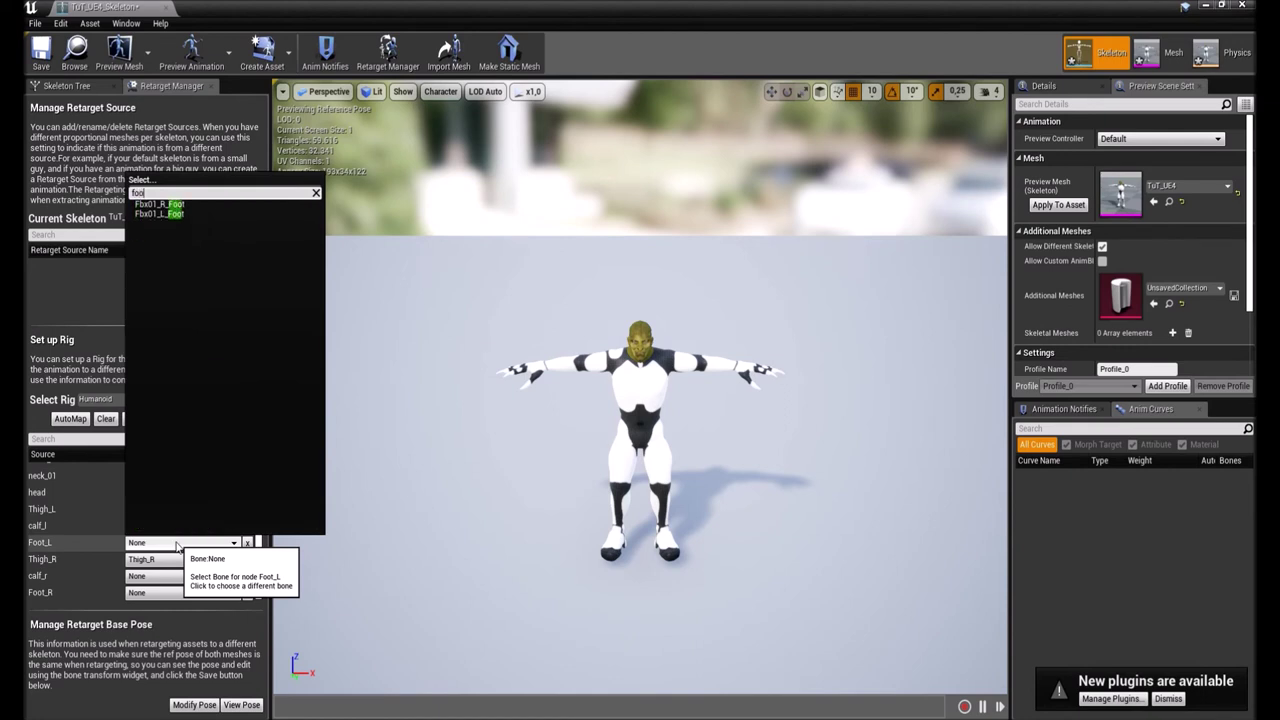
left_click(170, 214)
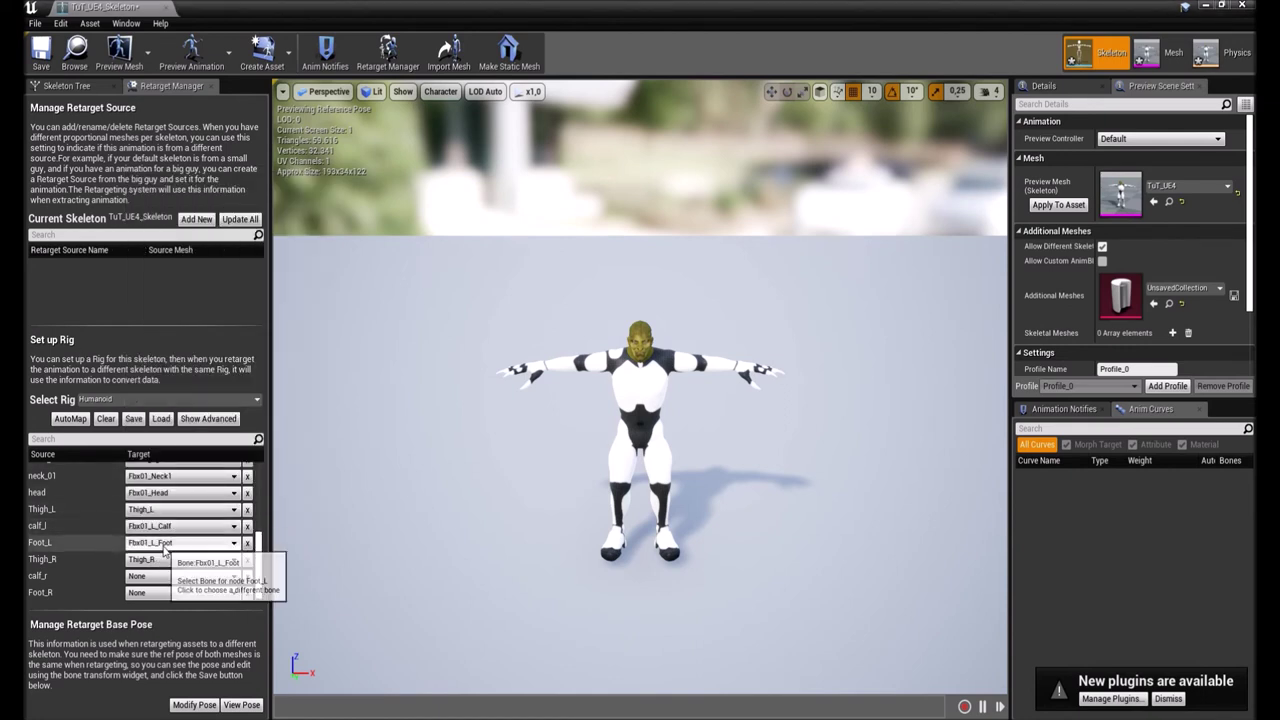
left_click(151, 579)
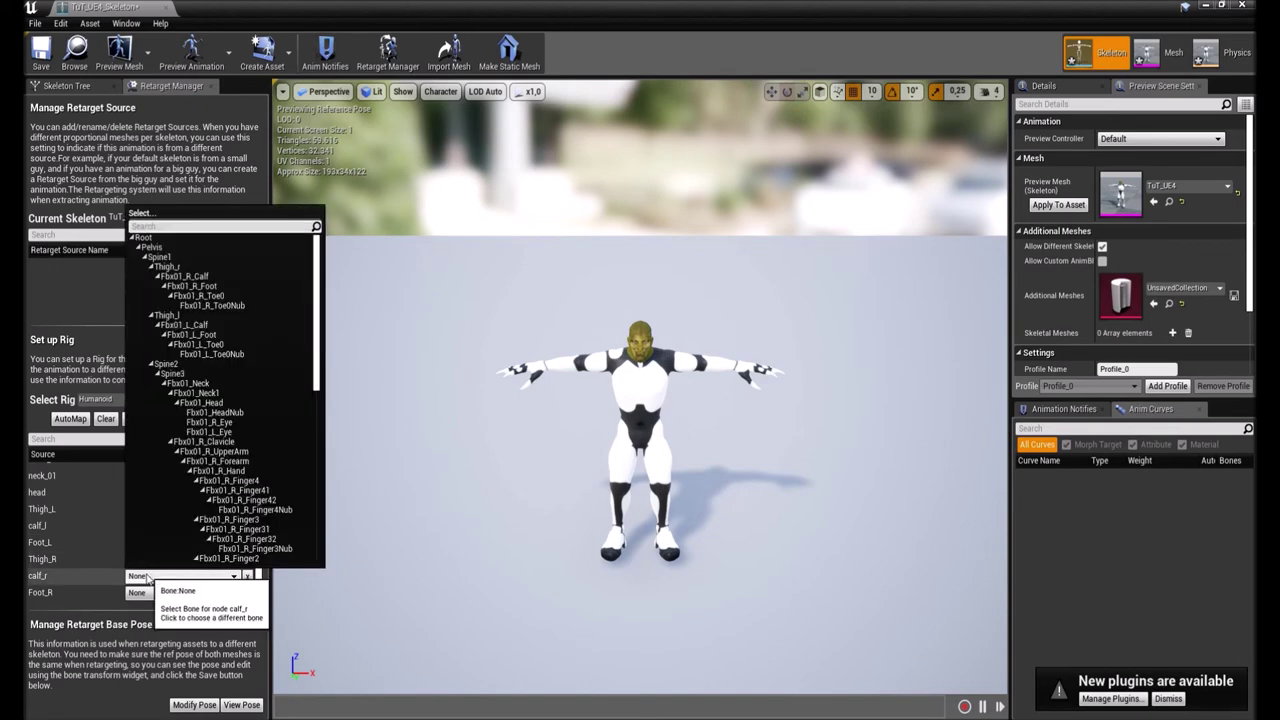
type("cal")
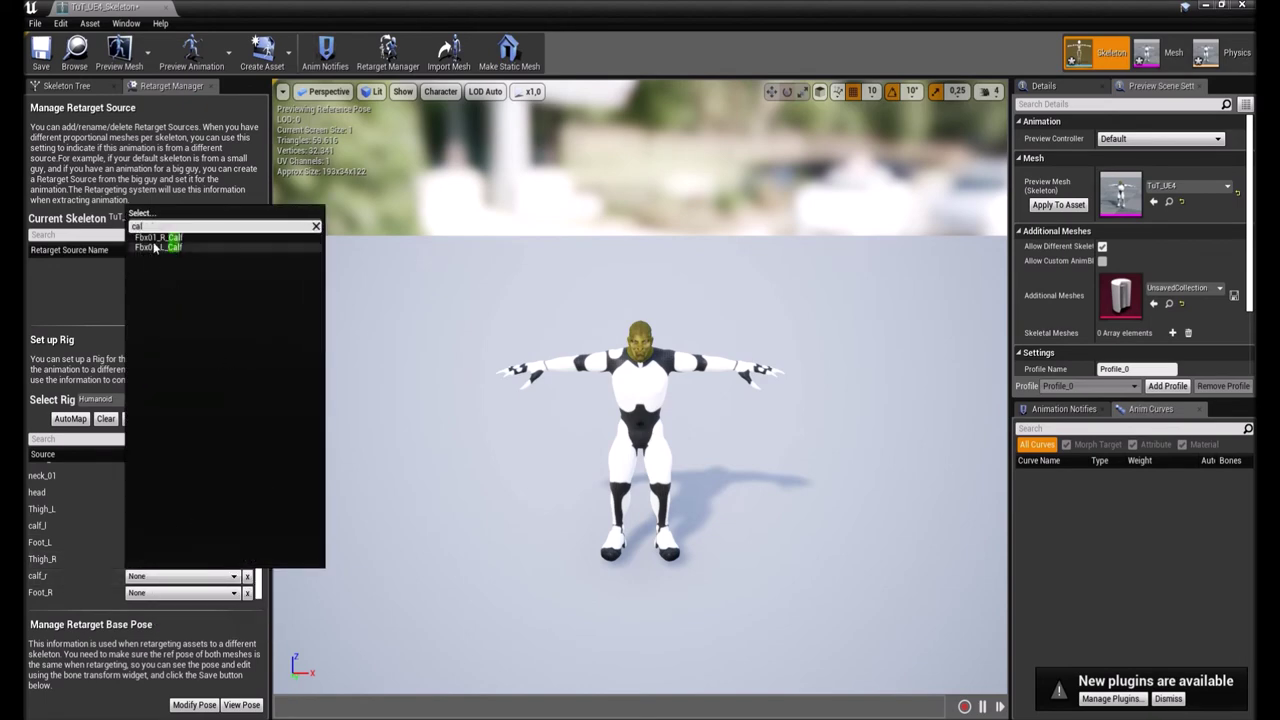
left_click(155, 237)
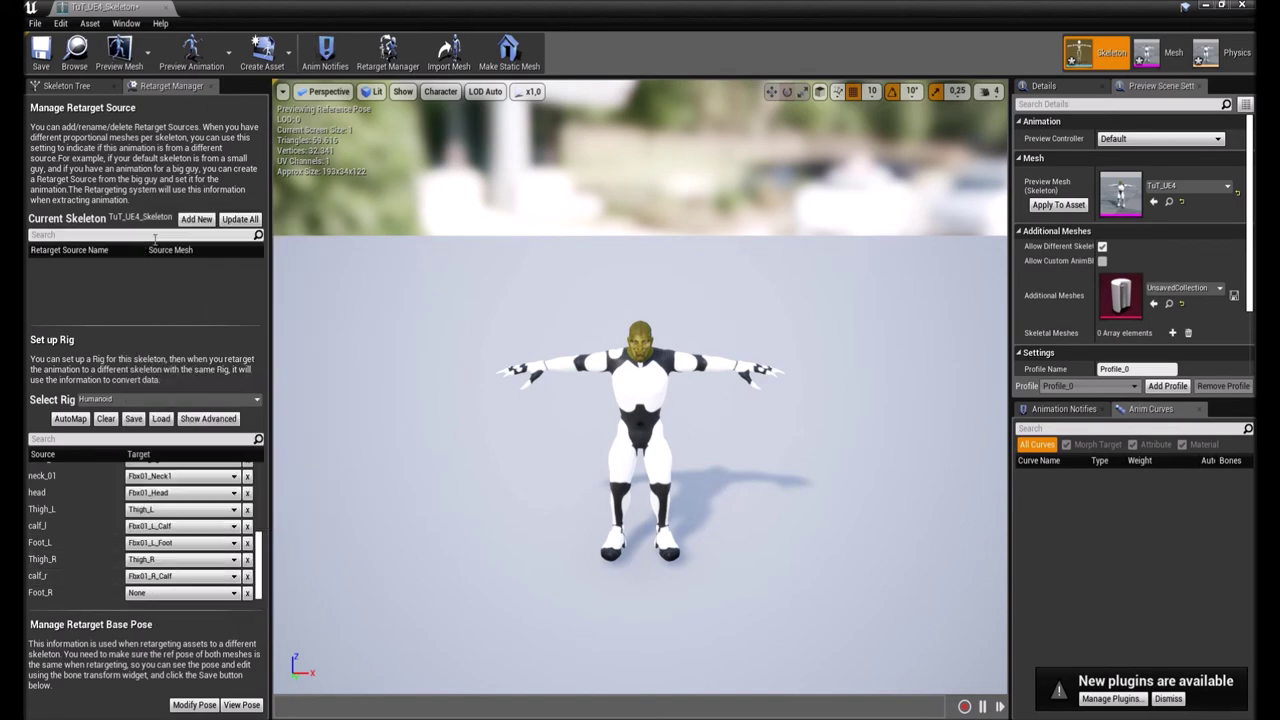
left_click(156, 595)
type("foot")
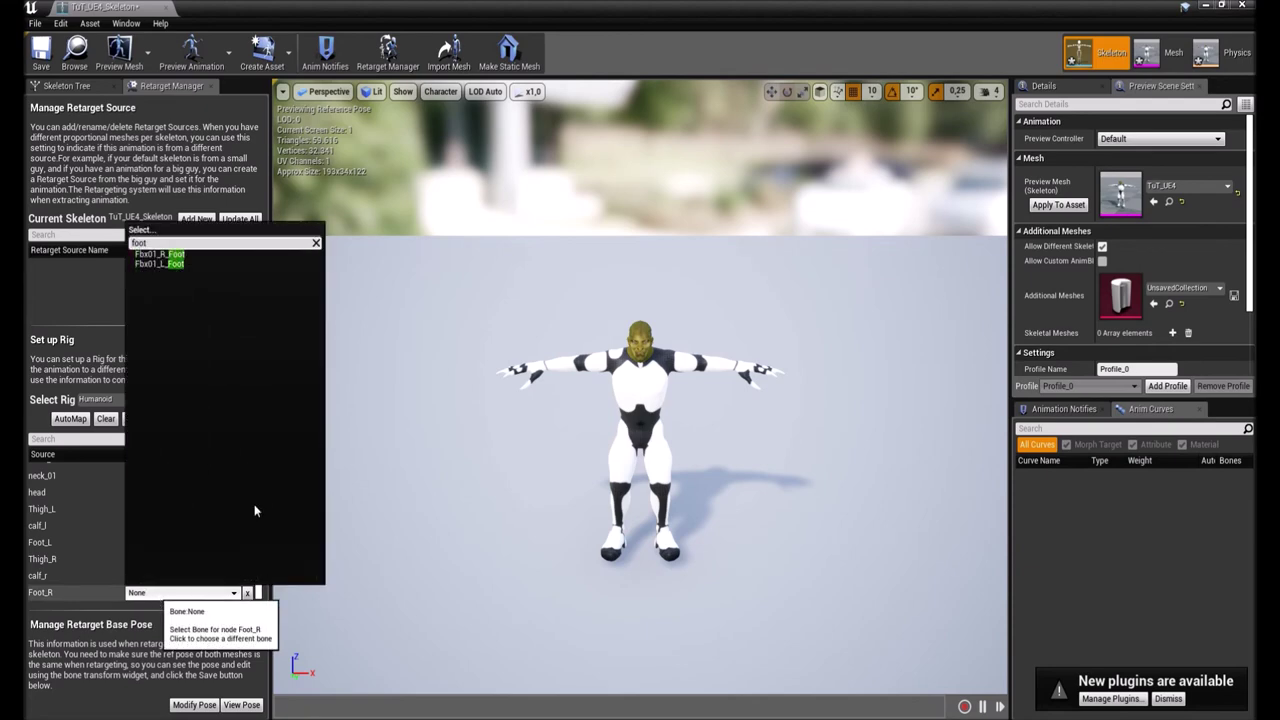
left_click(168, 255)
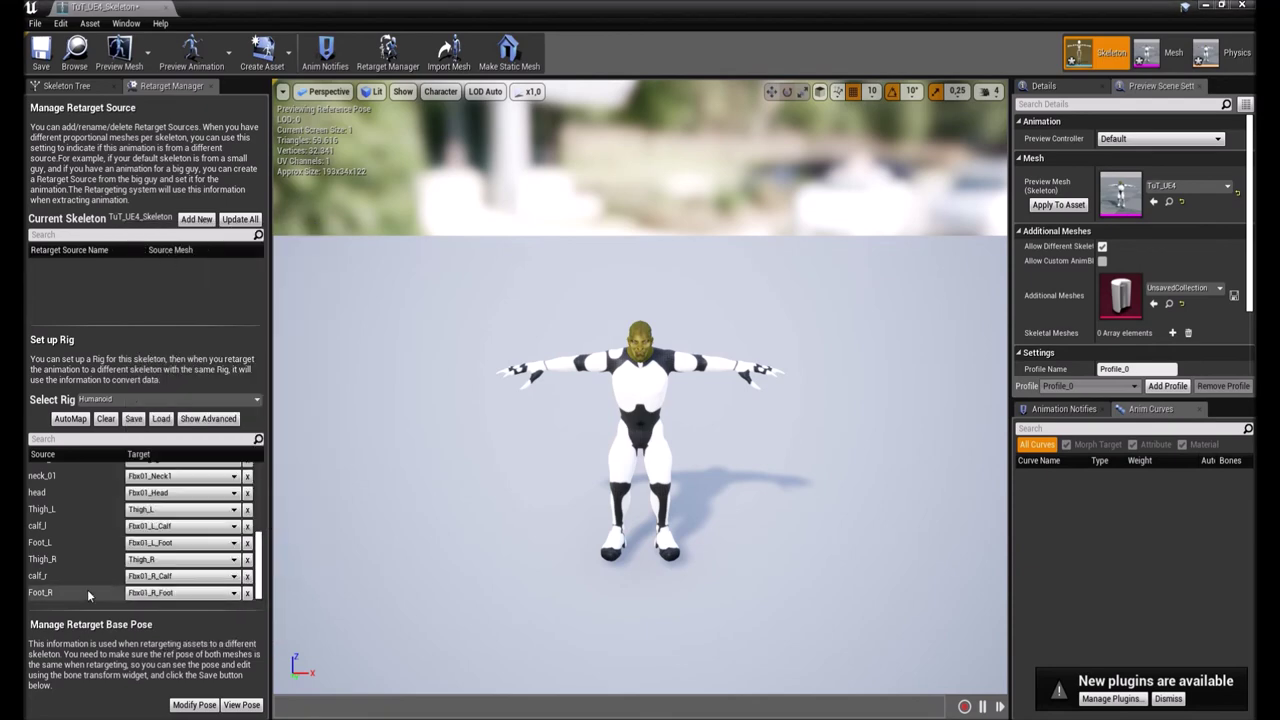
Set the retarget base pose to Use CurrentPose.
scroll(86, 571, "up", 5)
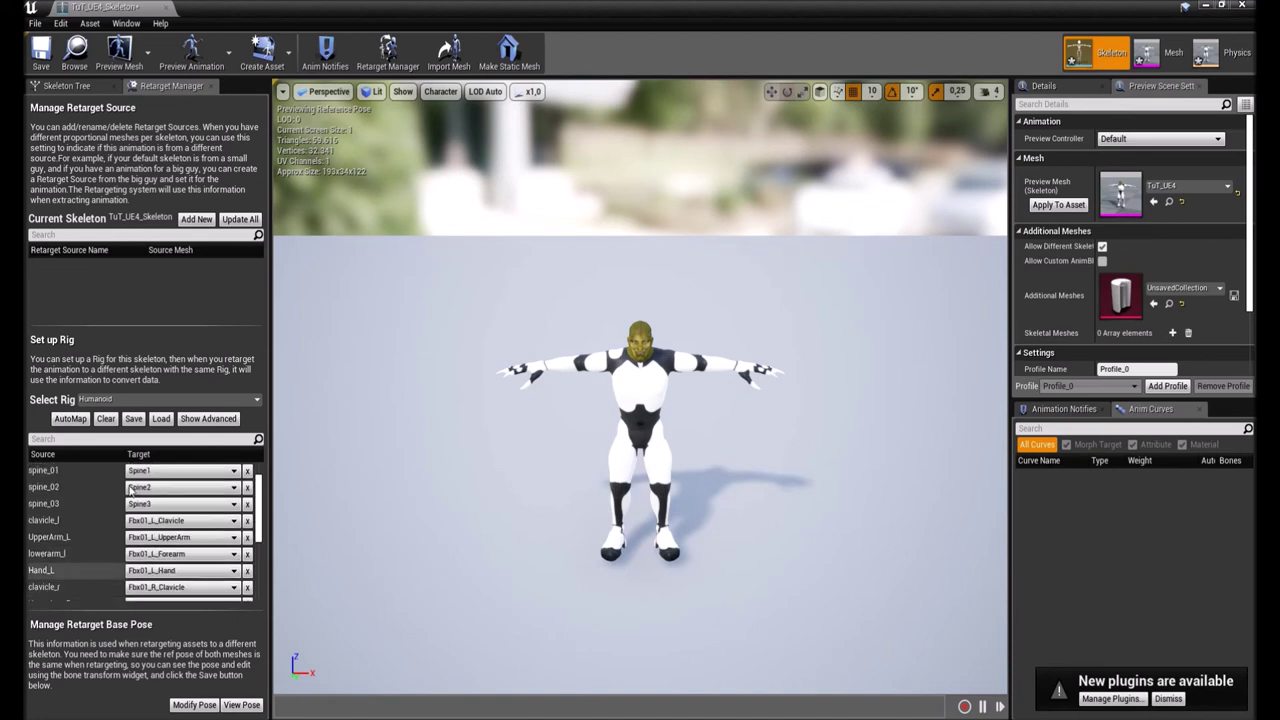
scroll(30, 478, "up", 2)
left_click(190, 704)
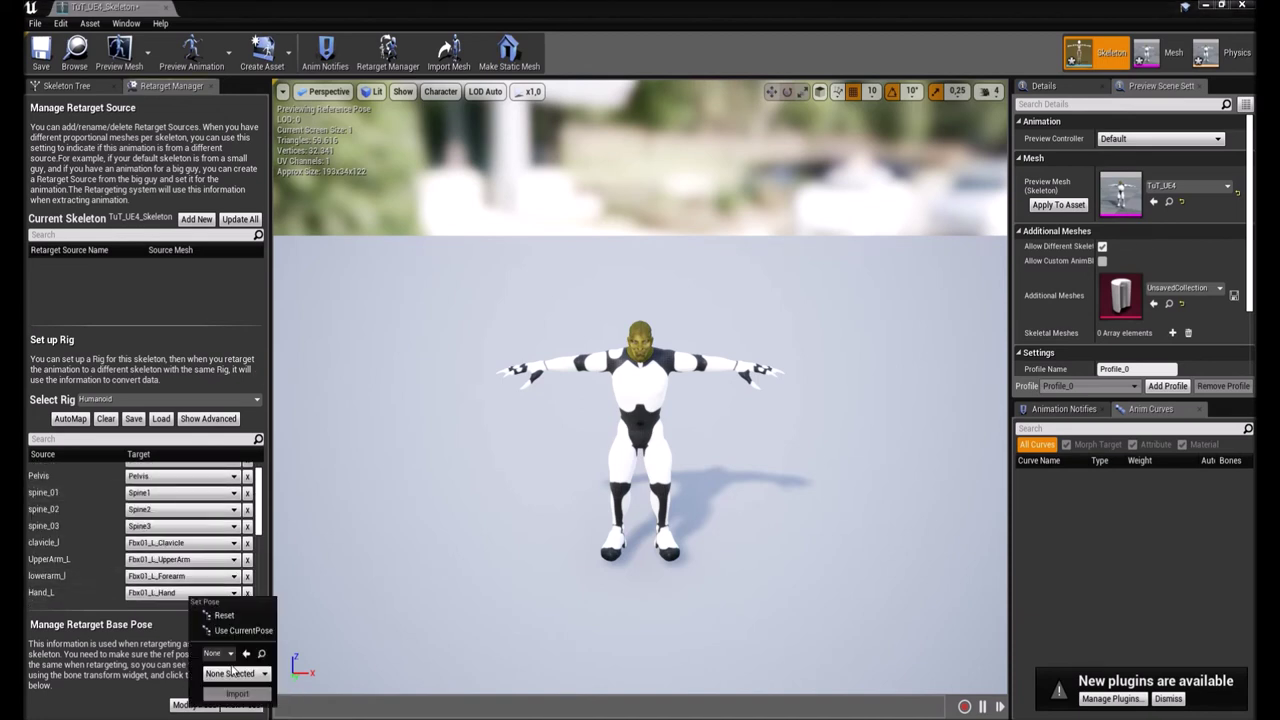
left_click(240, 631)
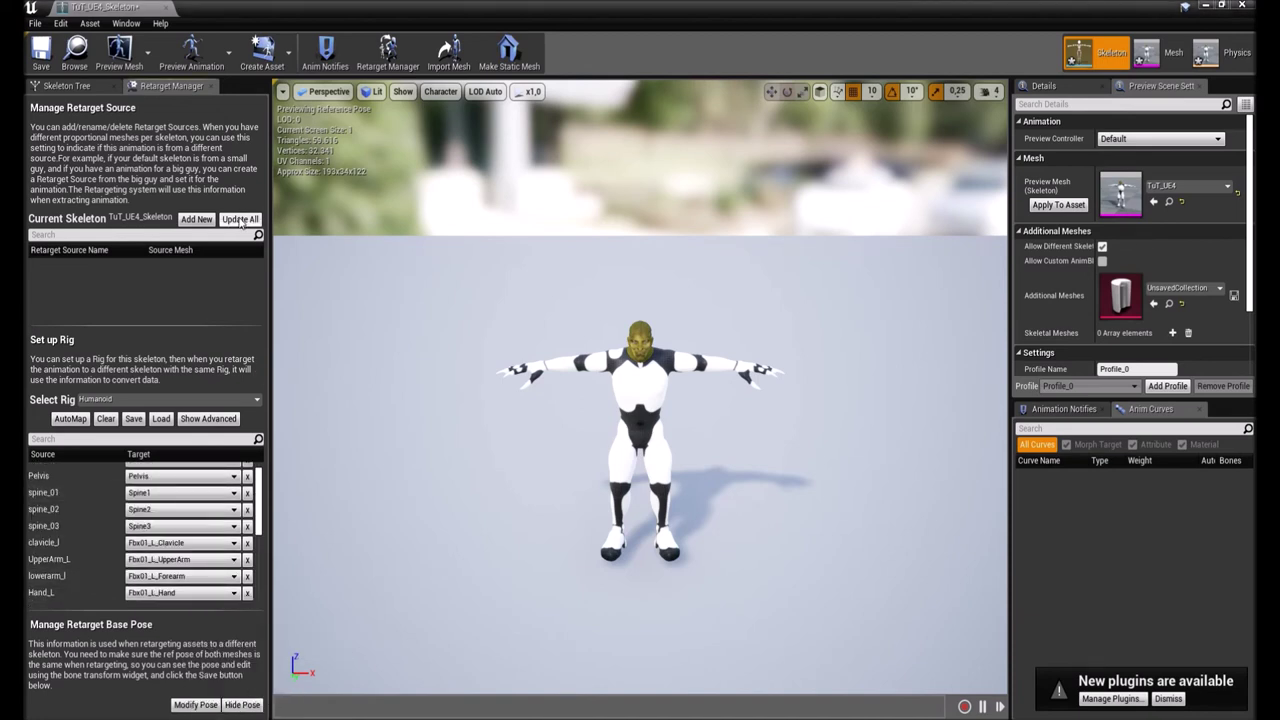
Show each bone's translation retargeting setting in the Skeleton Tree.
left_click(66, 86)
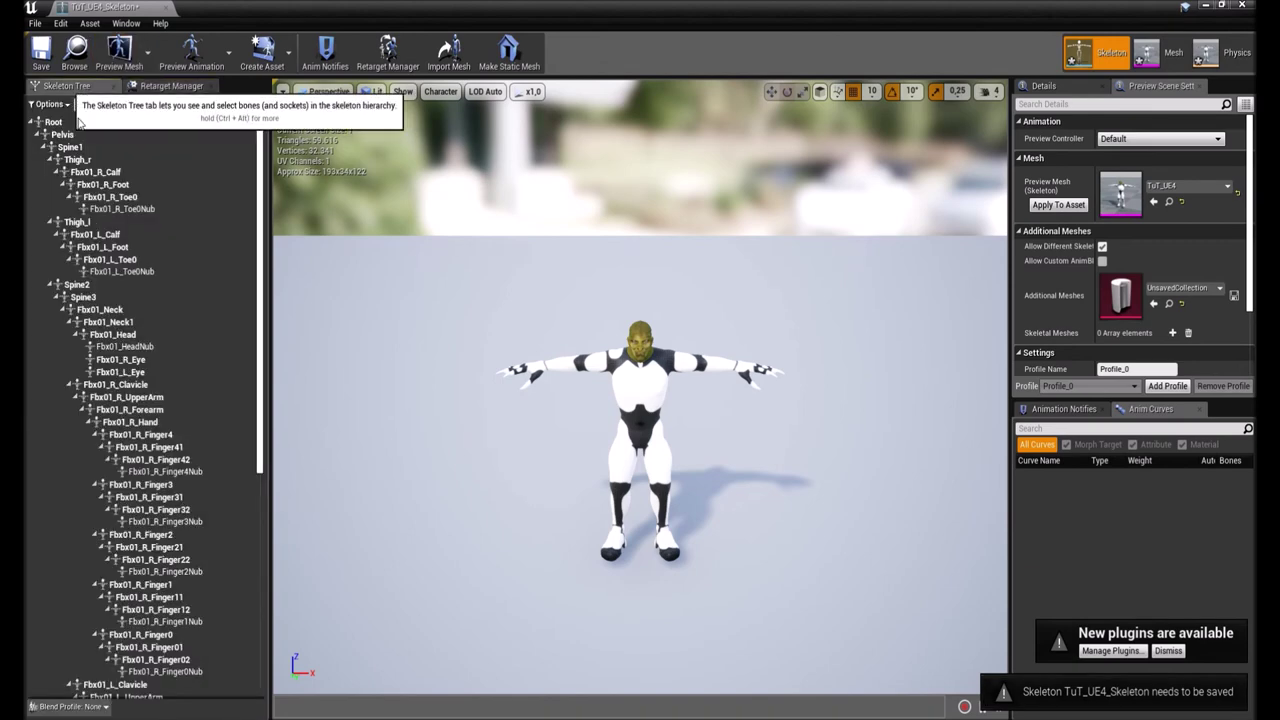
left_click(50, 104)
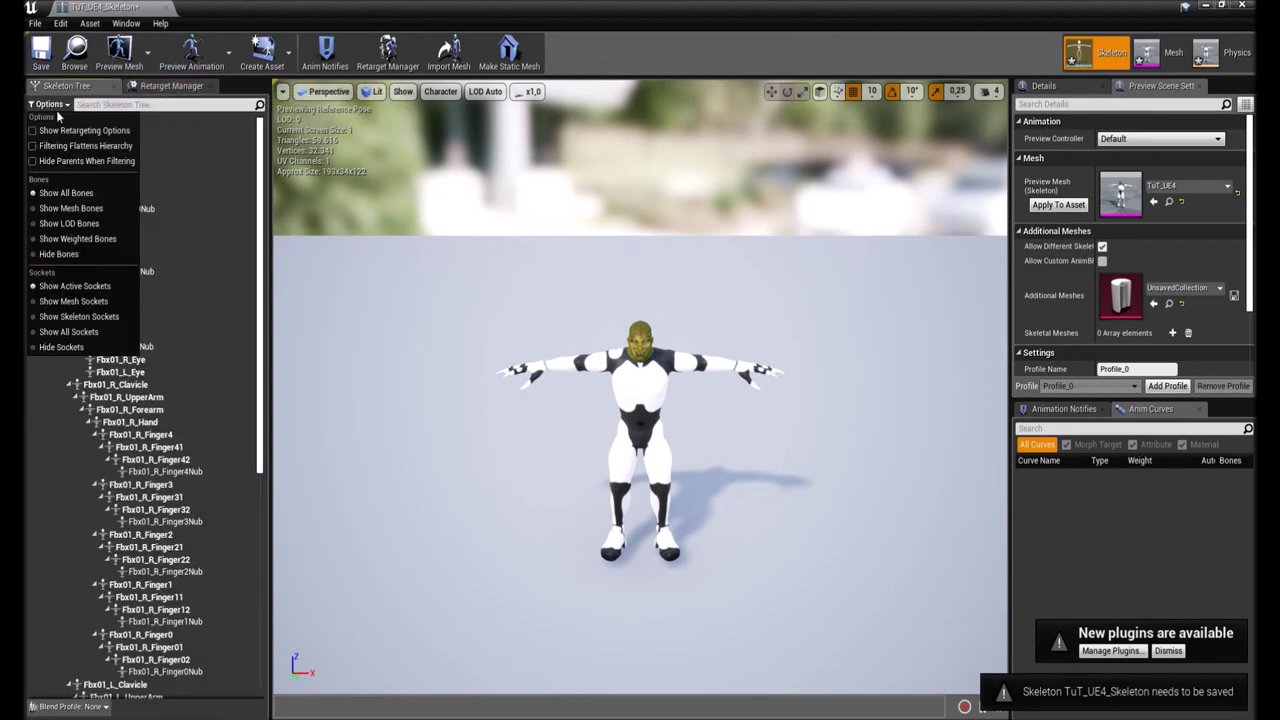
left_click(48, 134)
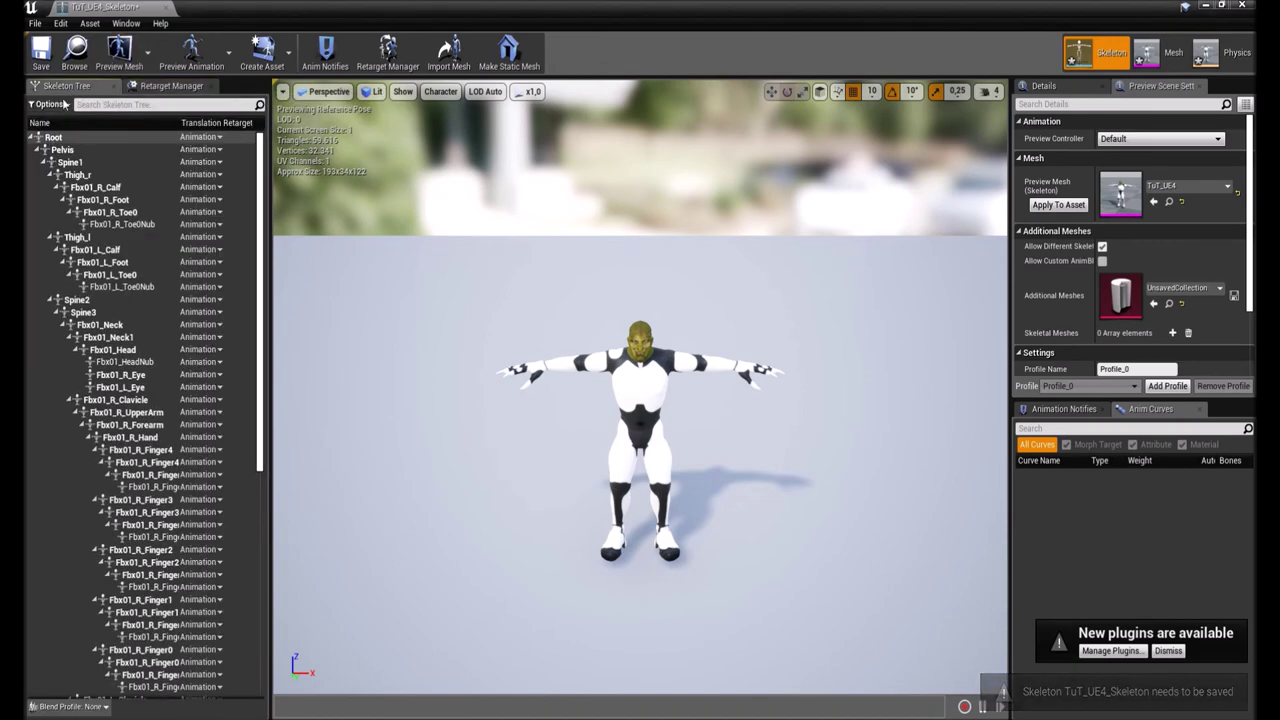
left_click(126, 23)
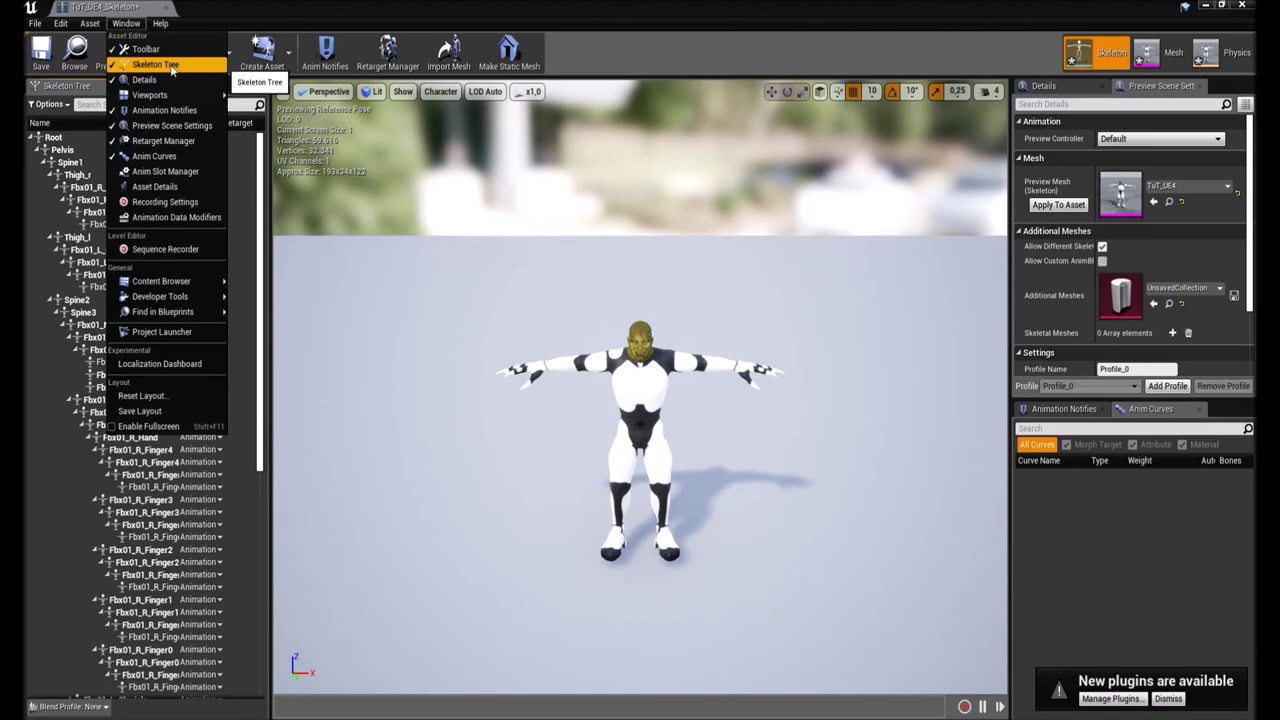
left_click(42, 390)
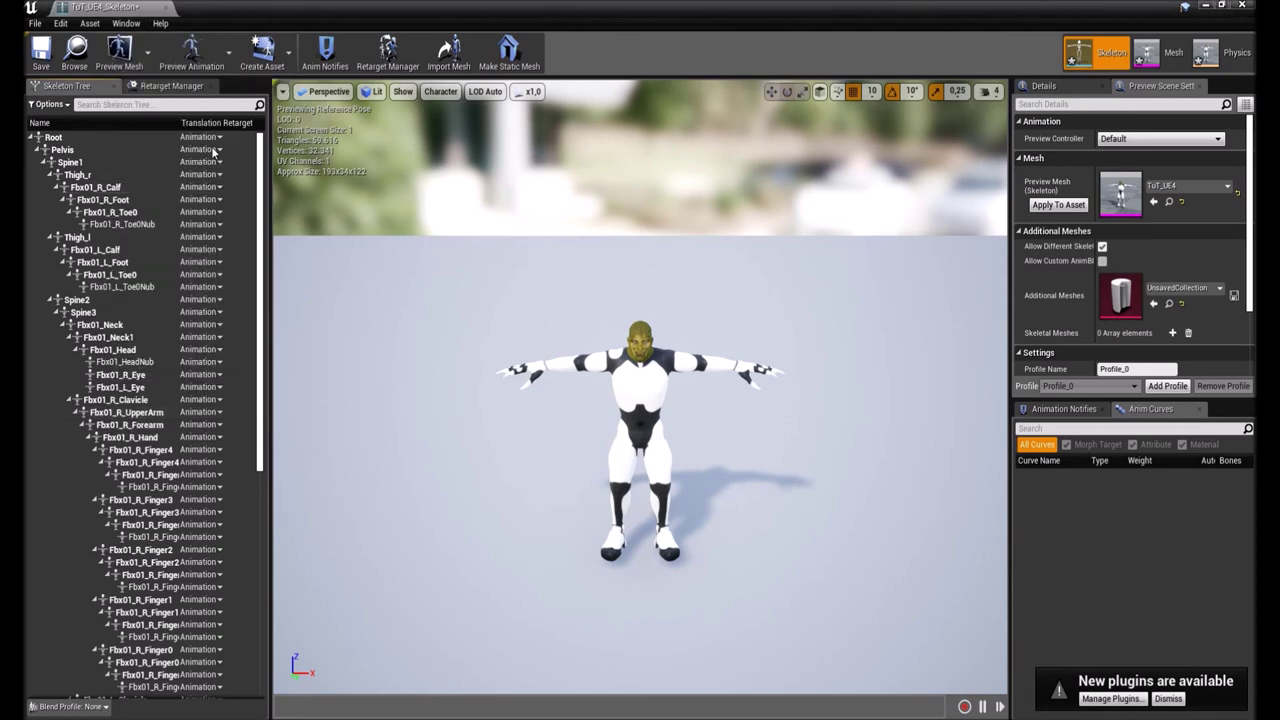
Recursively set Spine1 and its child bones to Skeleton translation retargeting, then check the remaining bones.
left_click(70, 162)
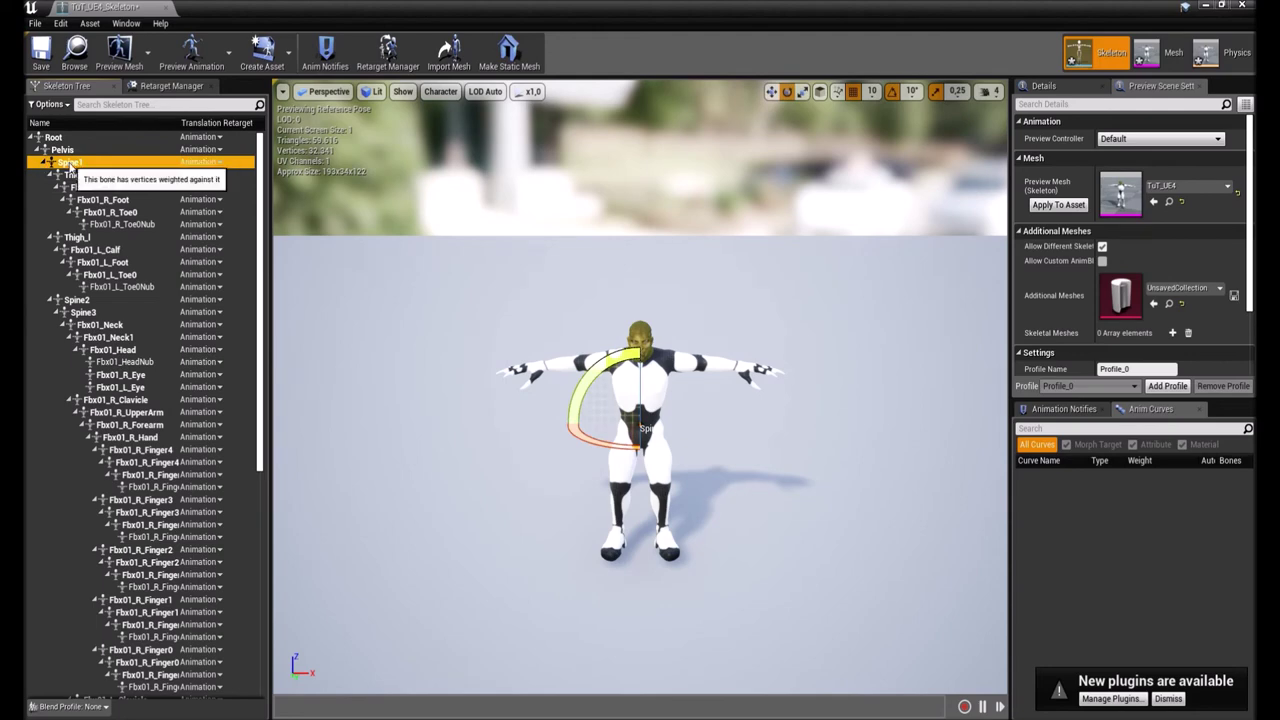
right_click(70, 165)
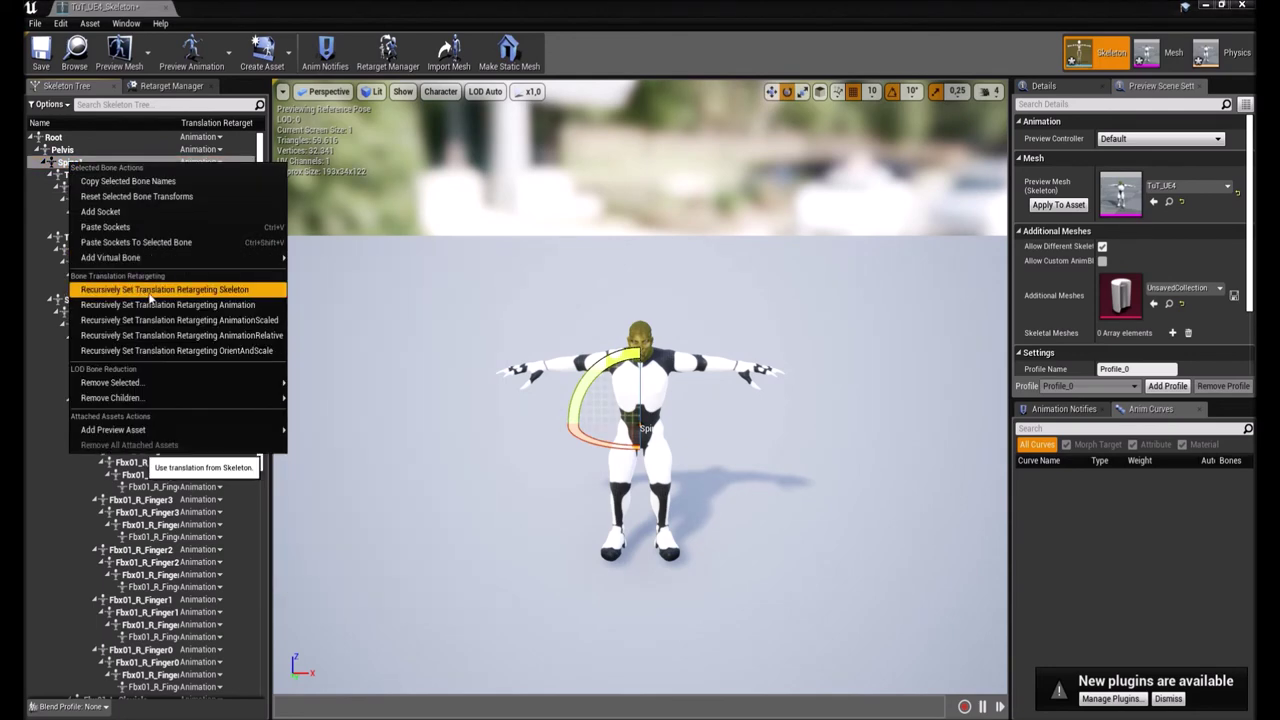
left_click(180, 290)
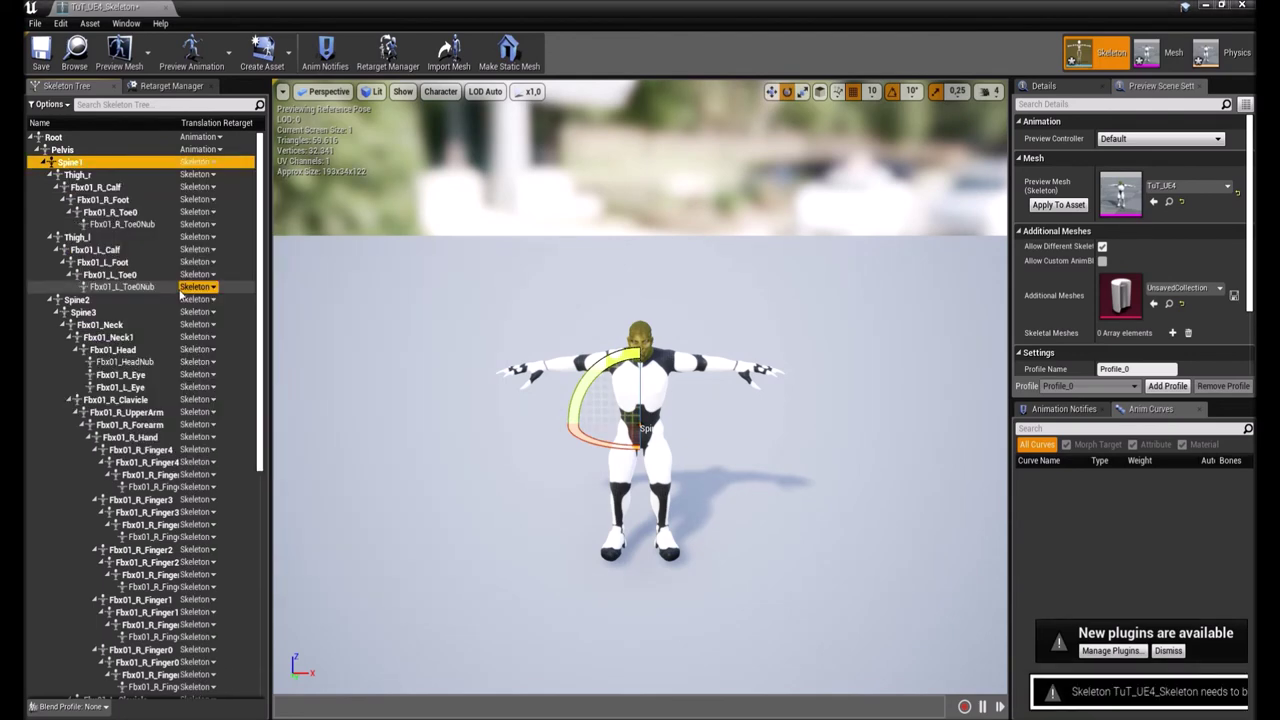
scroll(268, 490, "down", 5)
scroll(268, 490, "down", 5)
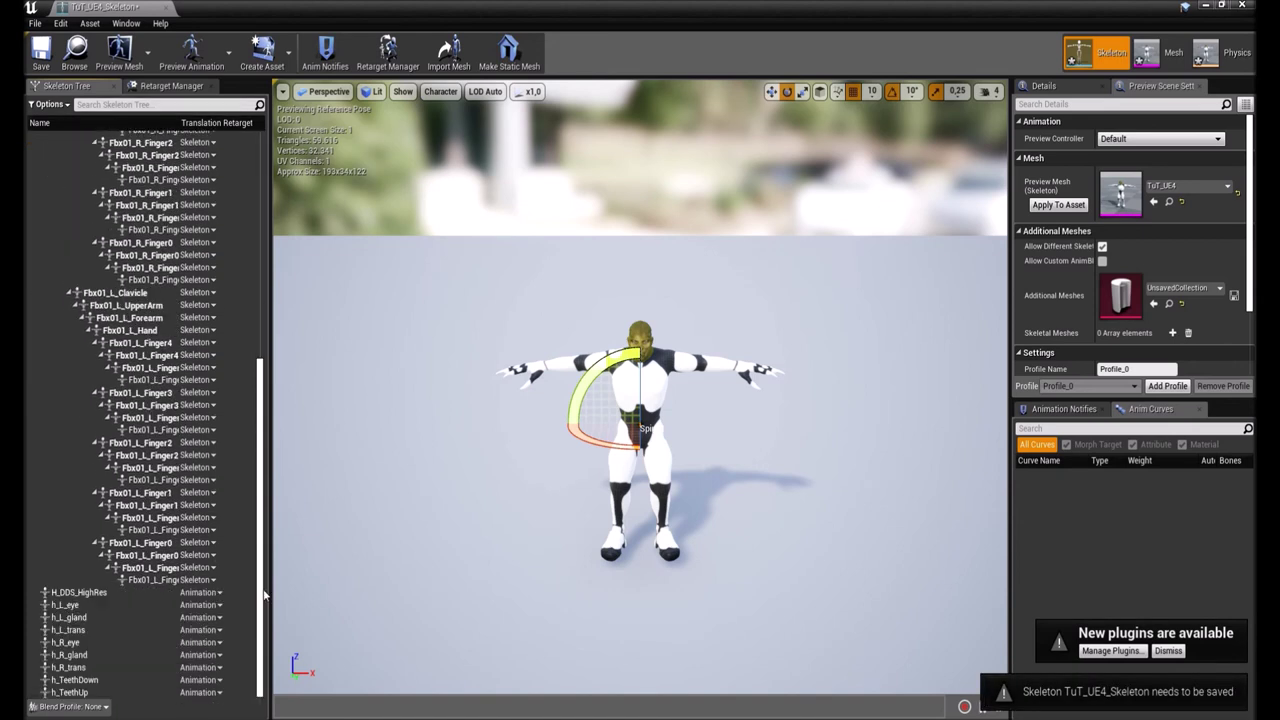
left_click(78, 592)
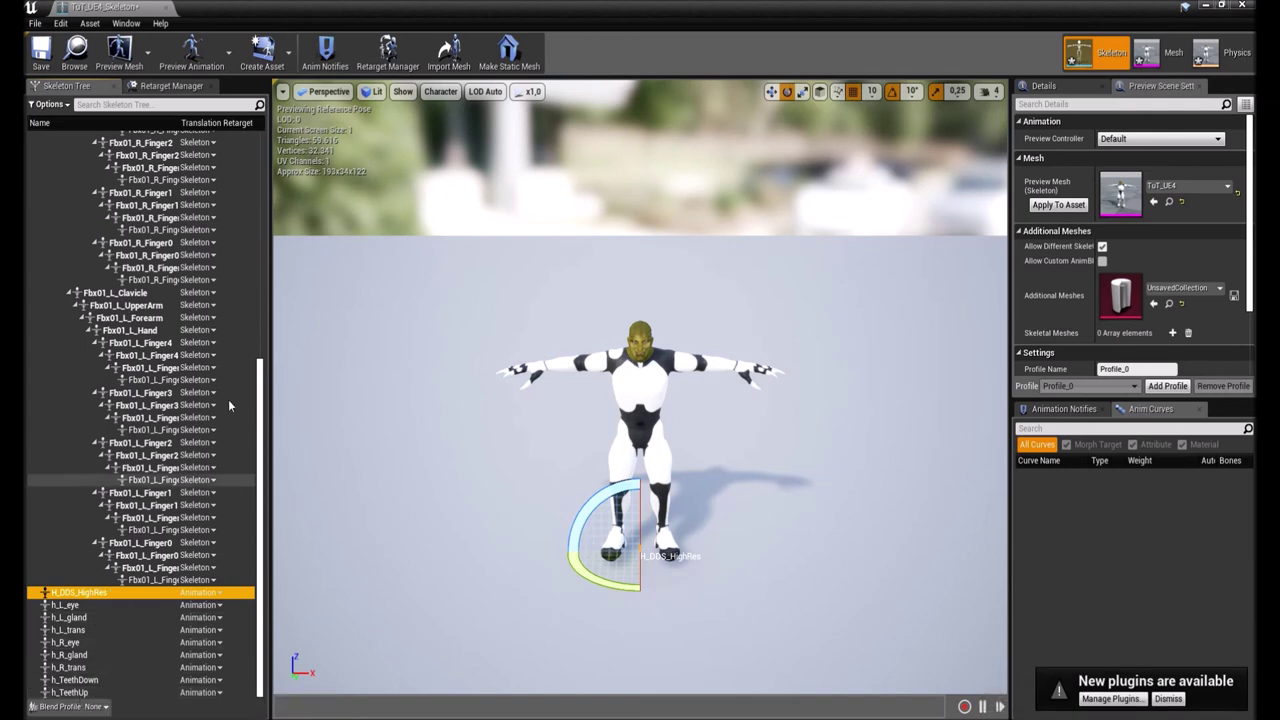
left_click_drag(263, 347, 252, 118)
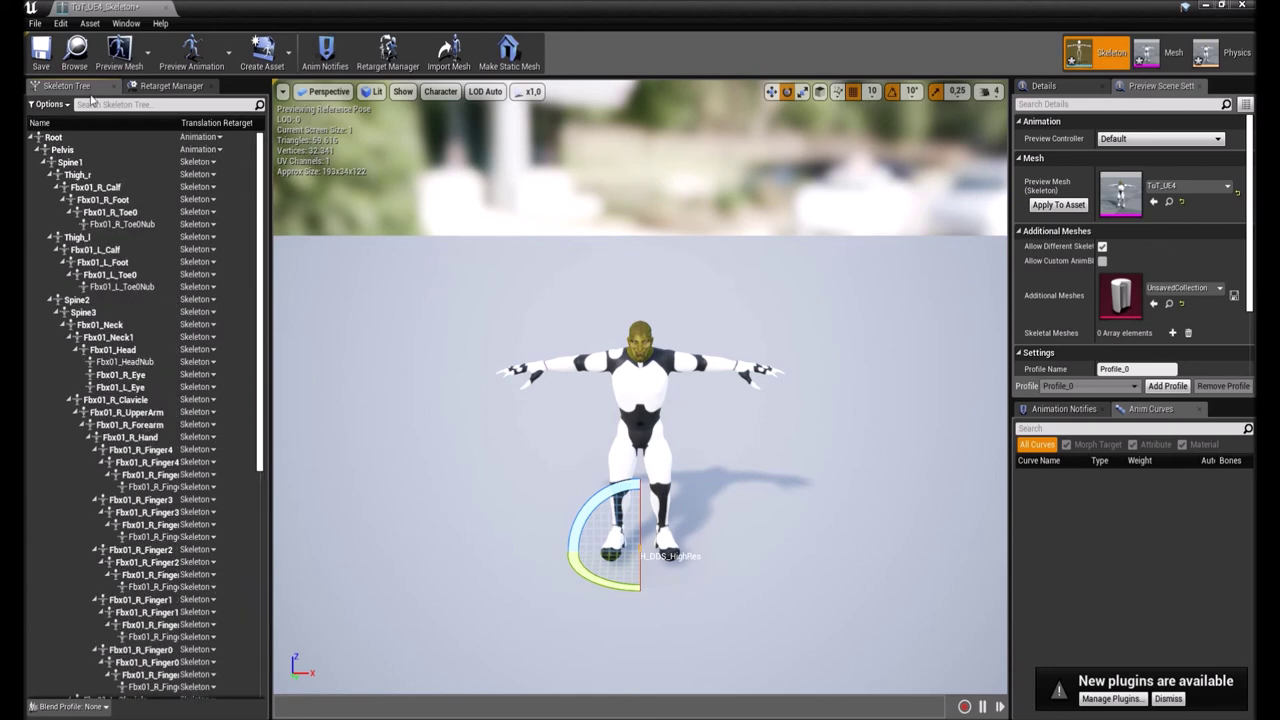
Review the Humanoid rig mapping in the Retarget Manager, then close the Skeleton editor.
left_click(172, 85)
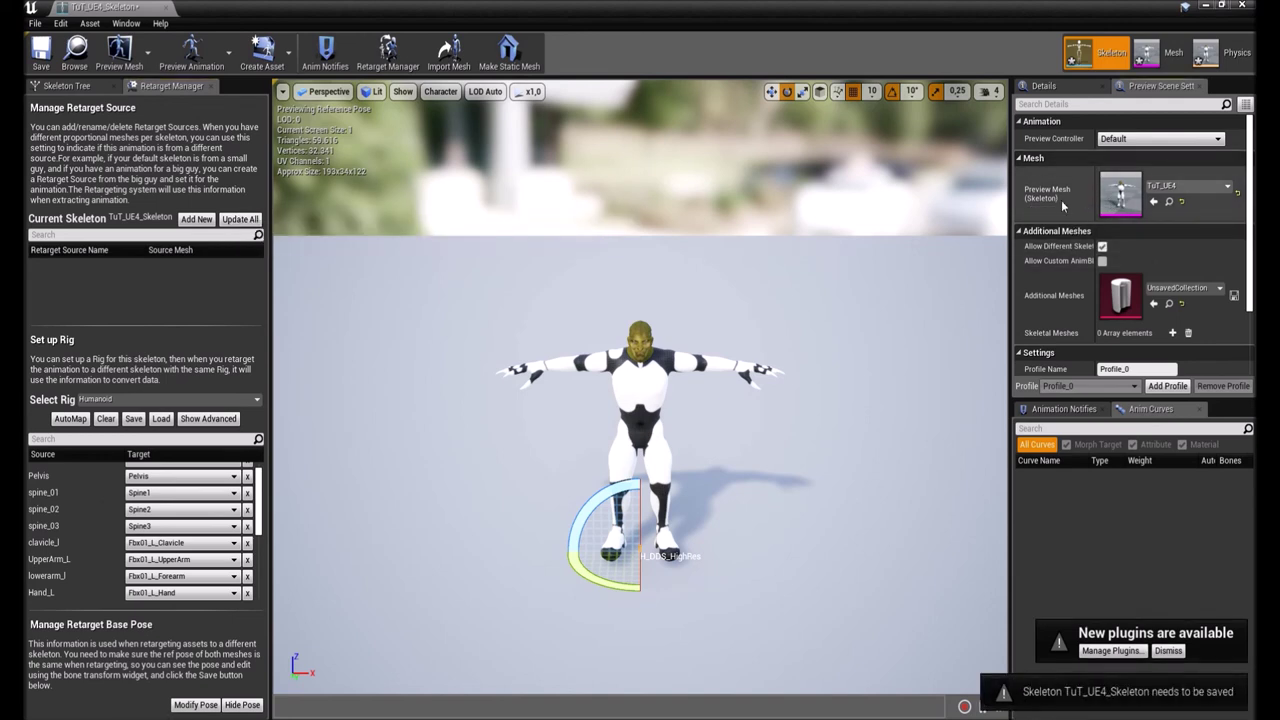
left_click(195, 704)
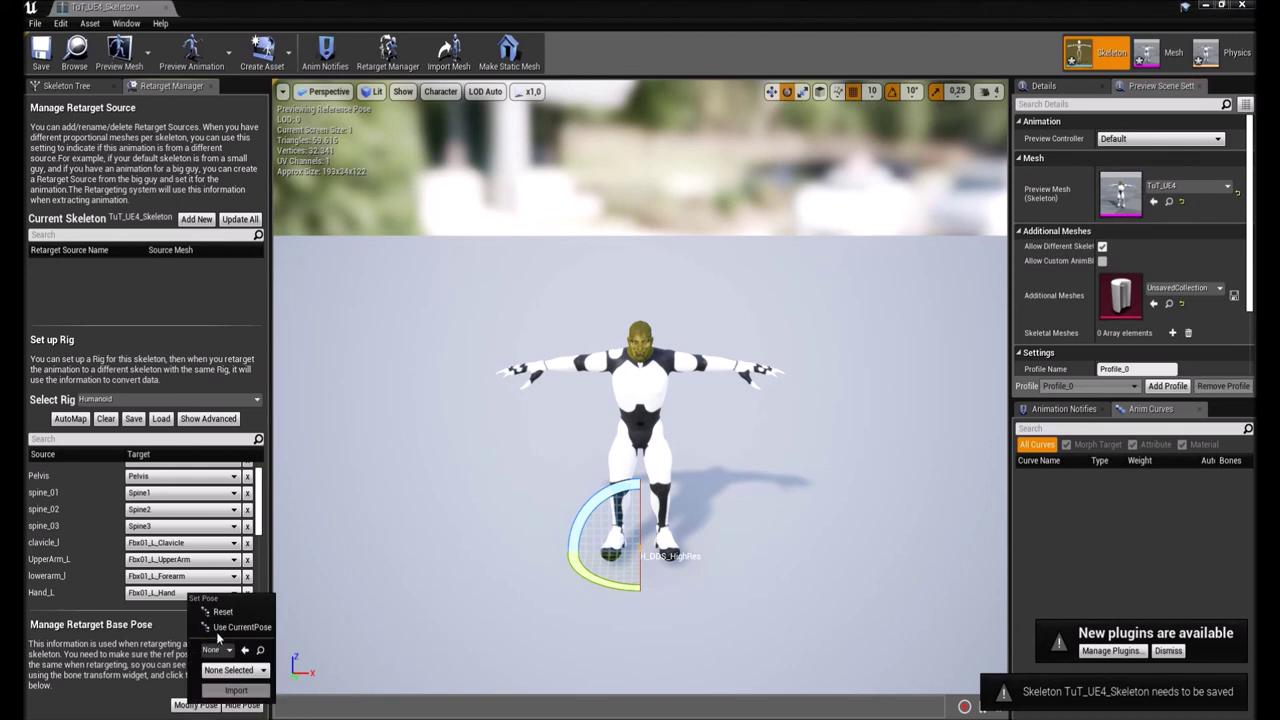
left_click(215, 640)
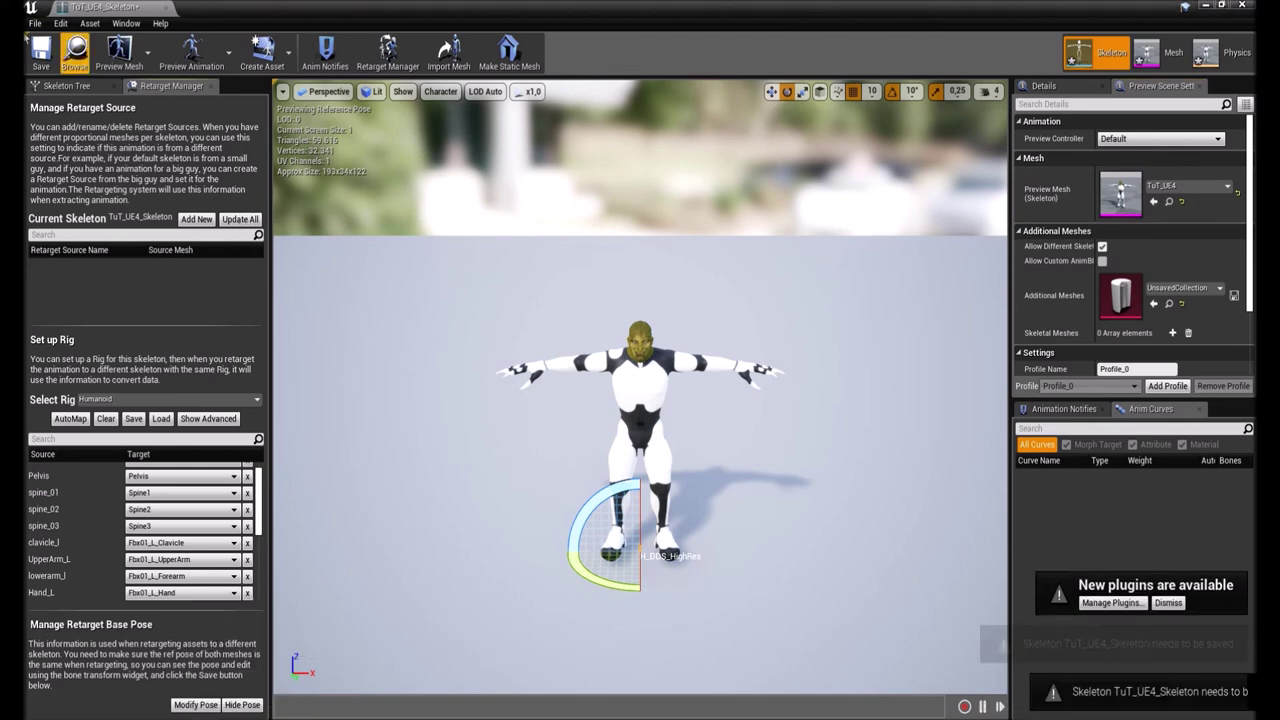
left_click(1242, 6)
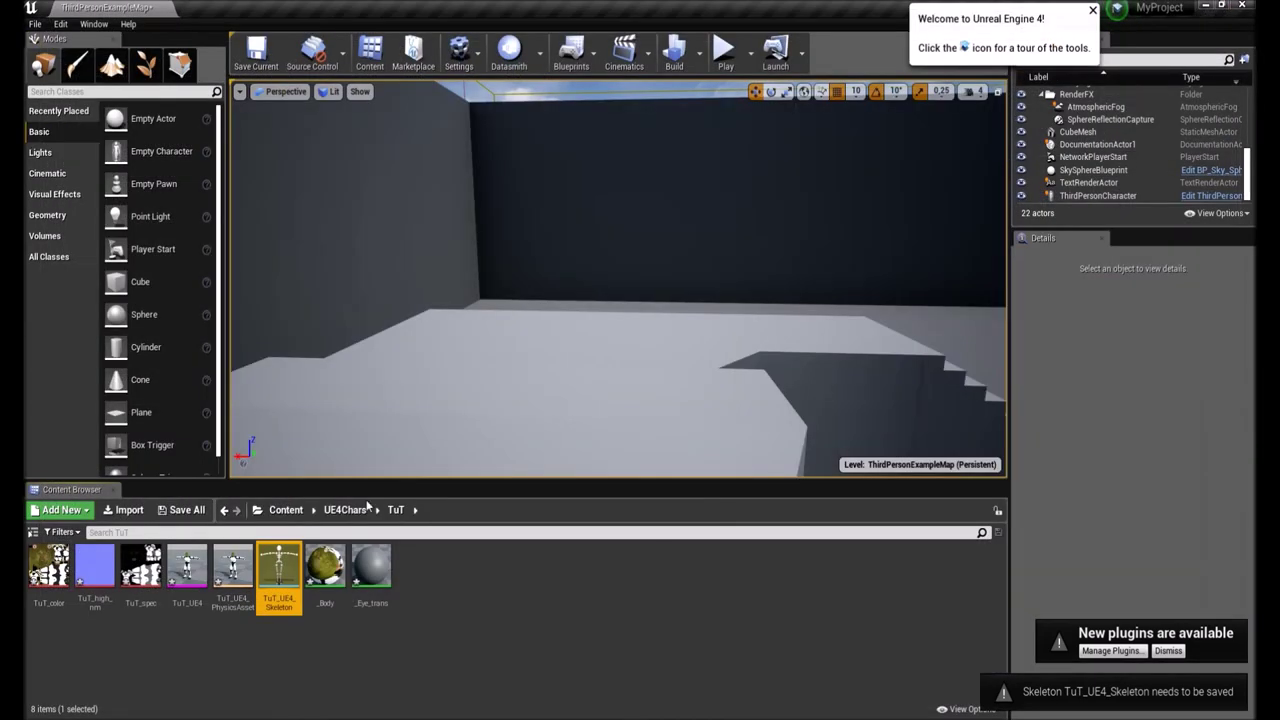
In Content > Mannequin > Animations, choose Duplicate Anim Blueprints and Retarget for ThirdPerson_AnimBP.
left_click(292, 514)
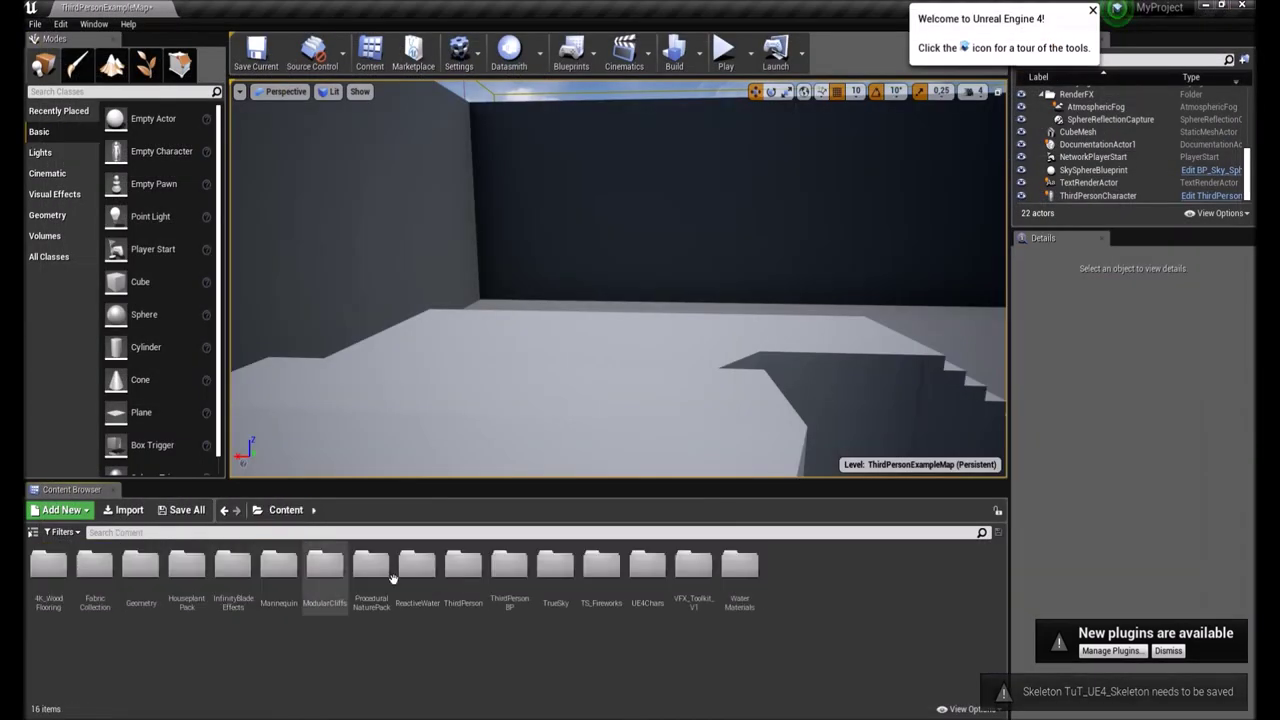
double_click(278, 570)
double_click(48, 566)
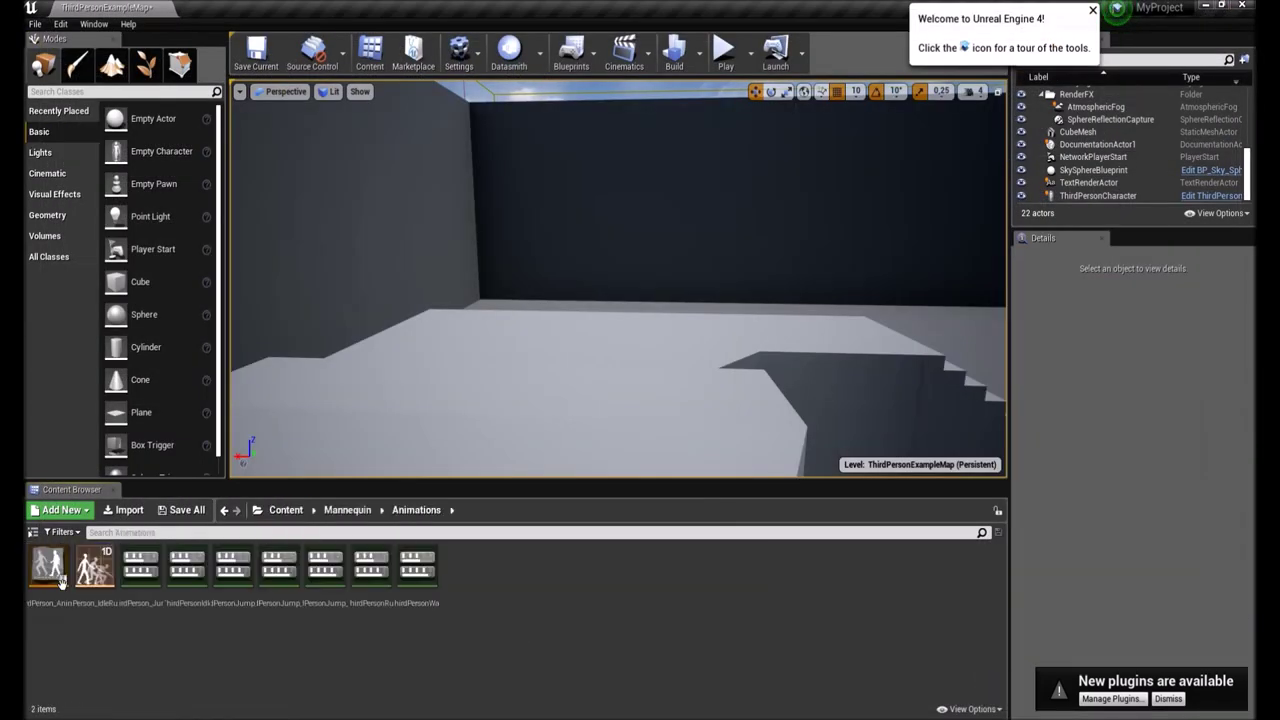
left_click(56, 607)
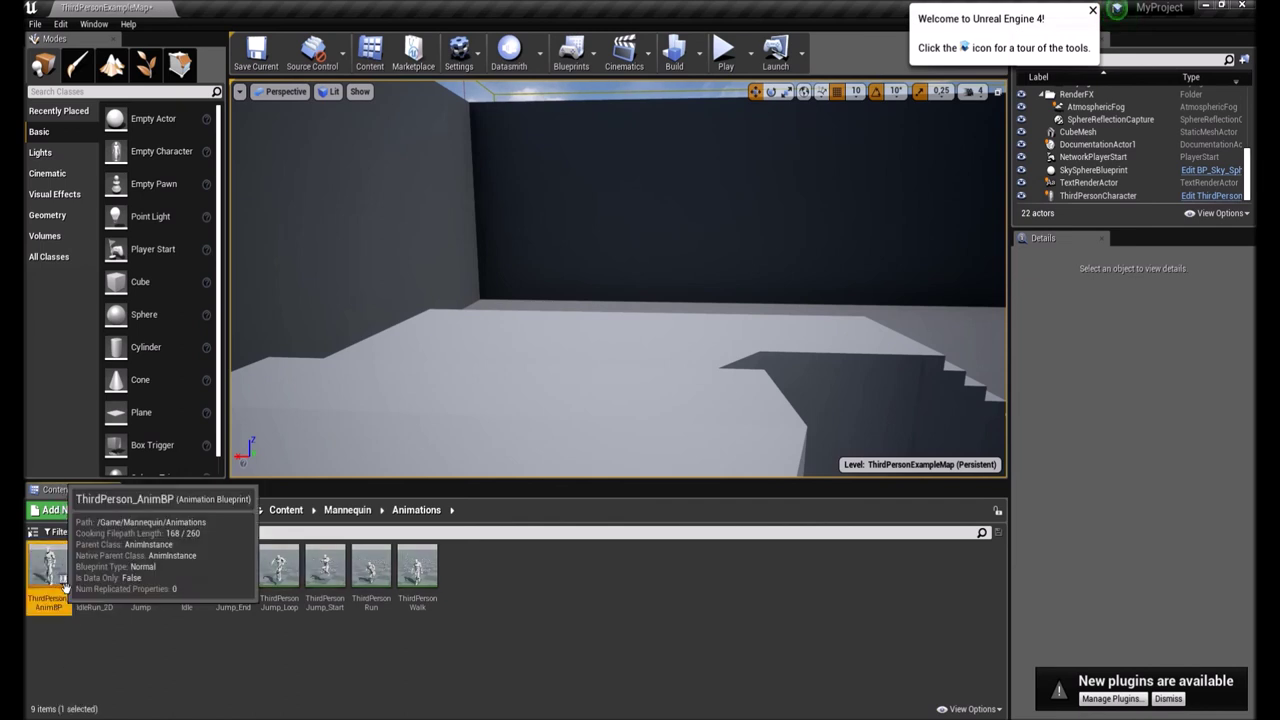
right_click(62, 595)
mouse_move(105, 294)
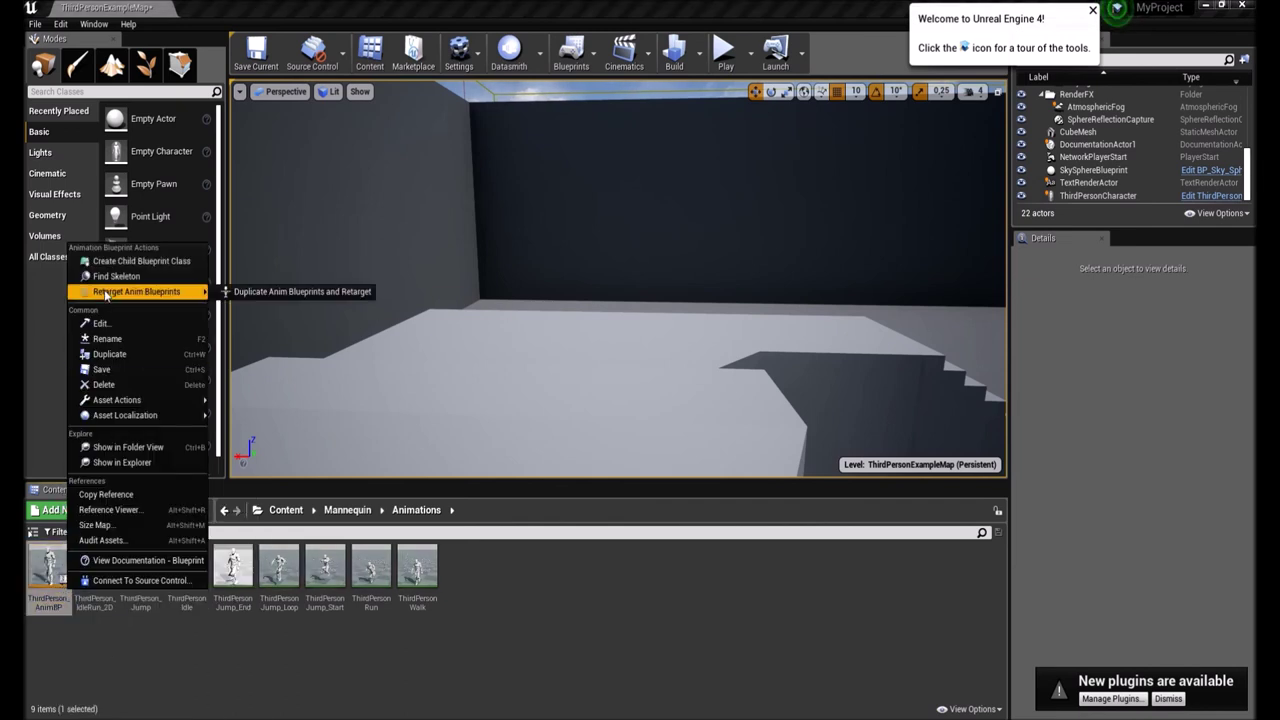
left_click(240, 295)
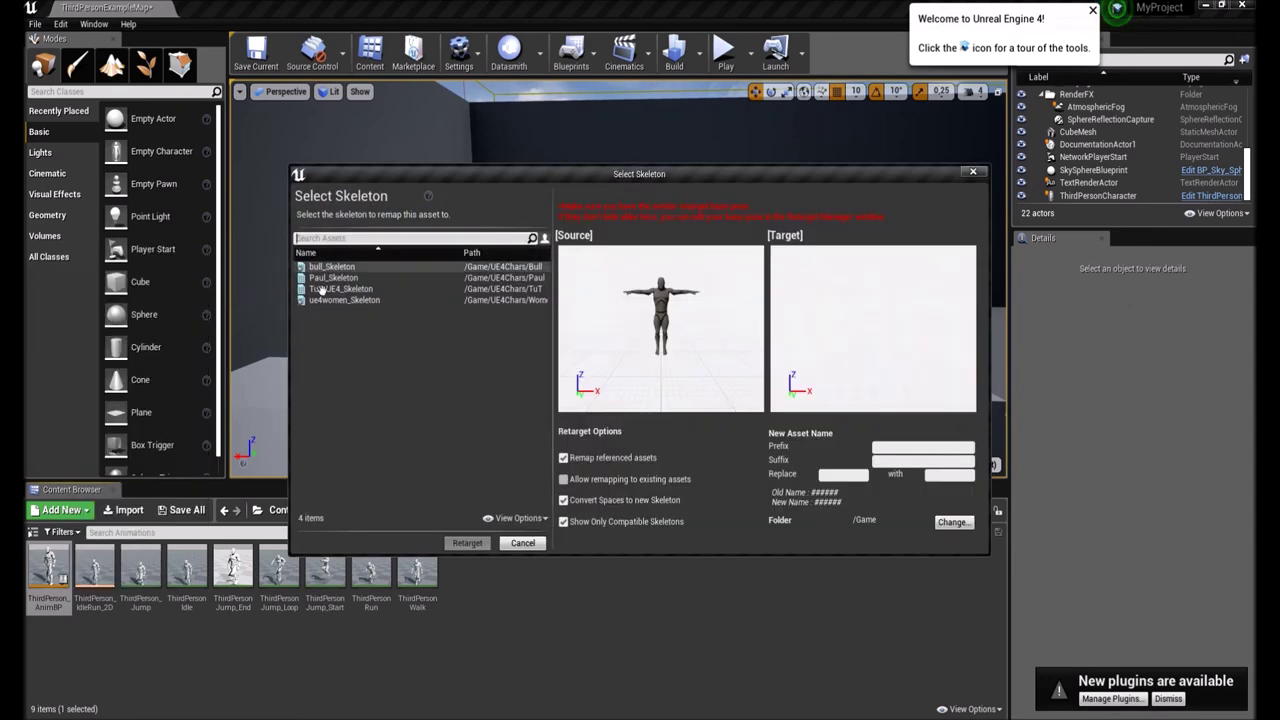
Retarget to TuT_UE4_Skeleton, renaming ThirdPerson_ to TuTChar_, with copies saved in UE4Chars/TuT.
left_click(325, 289)
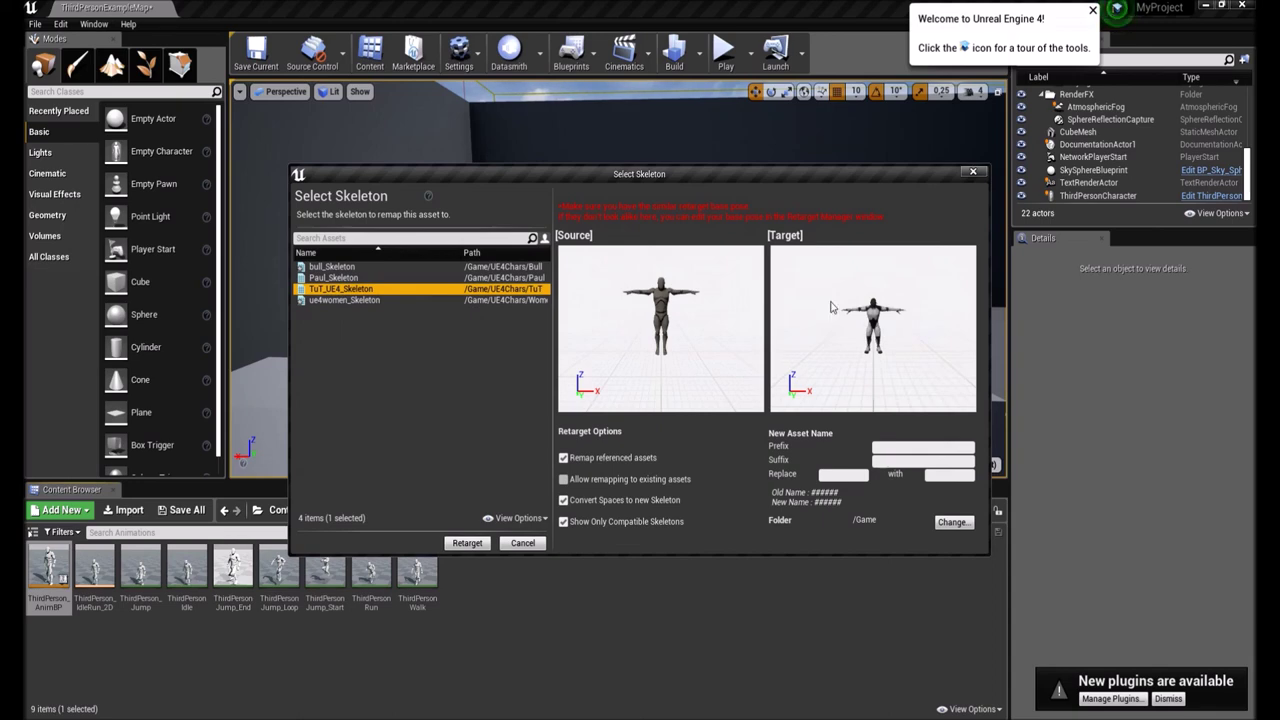
left_click(851, 474)
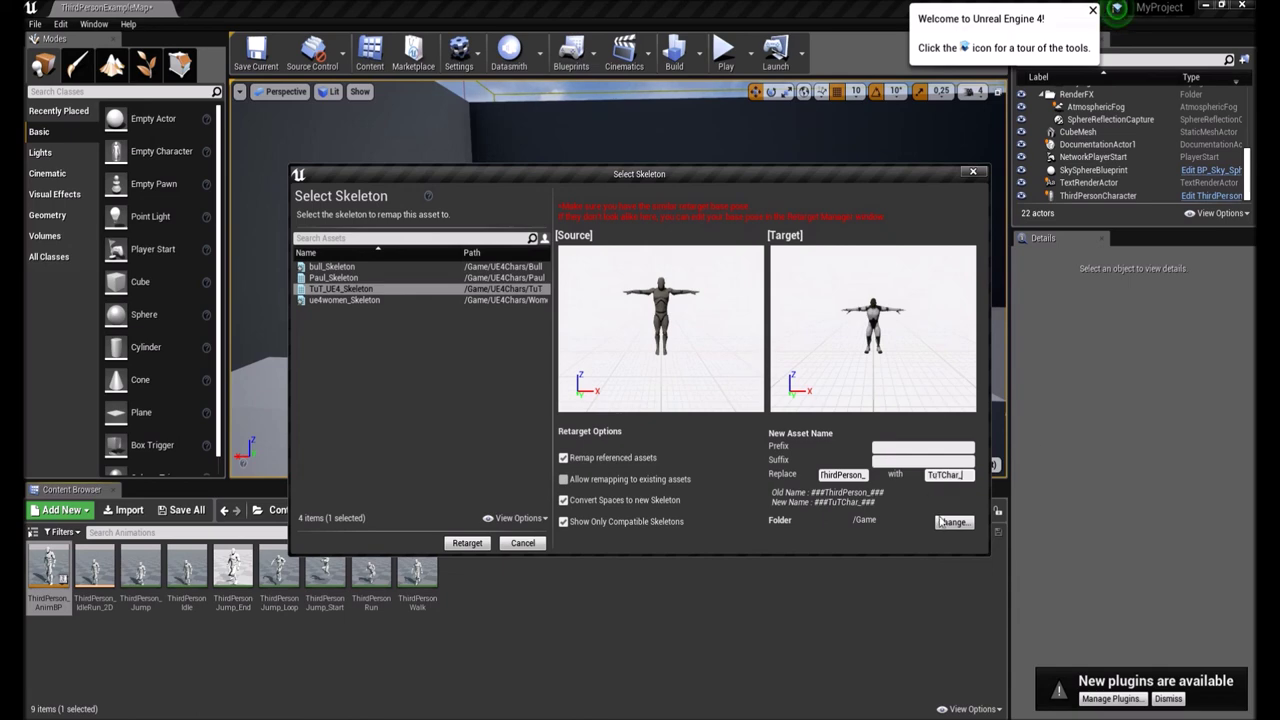
left_click(948, 522)
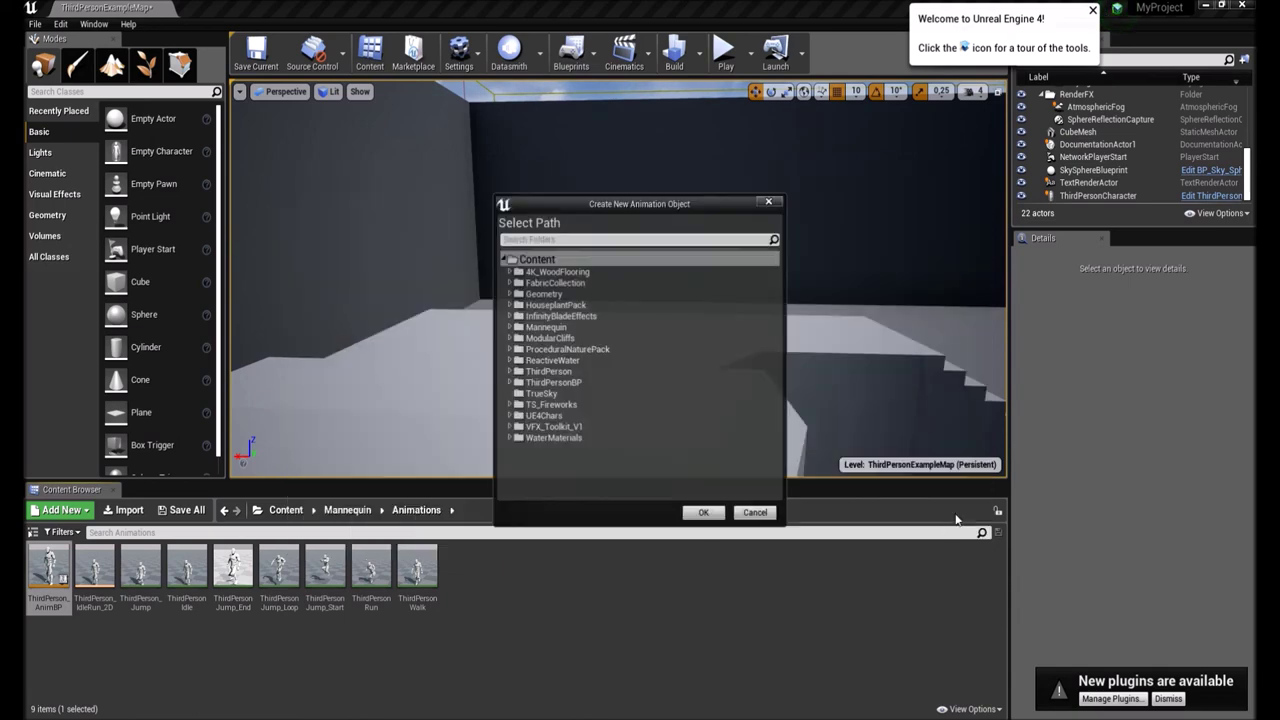
left_click(509, 415)
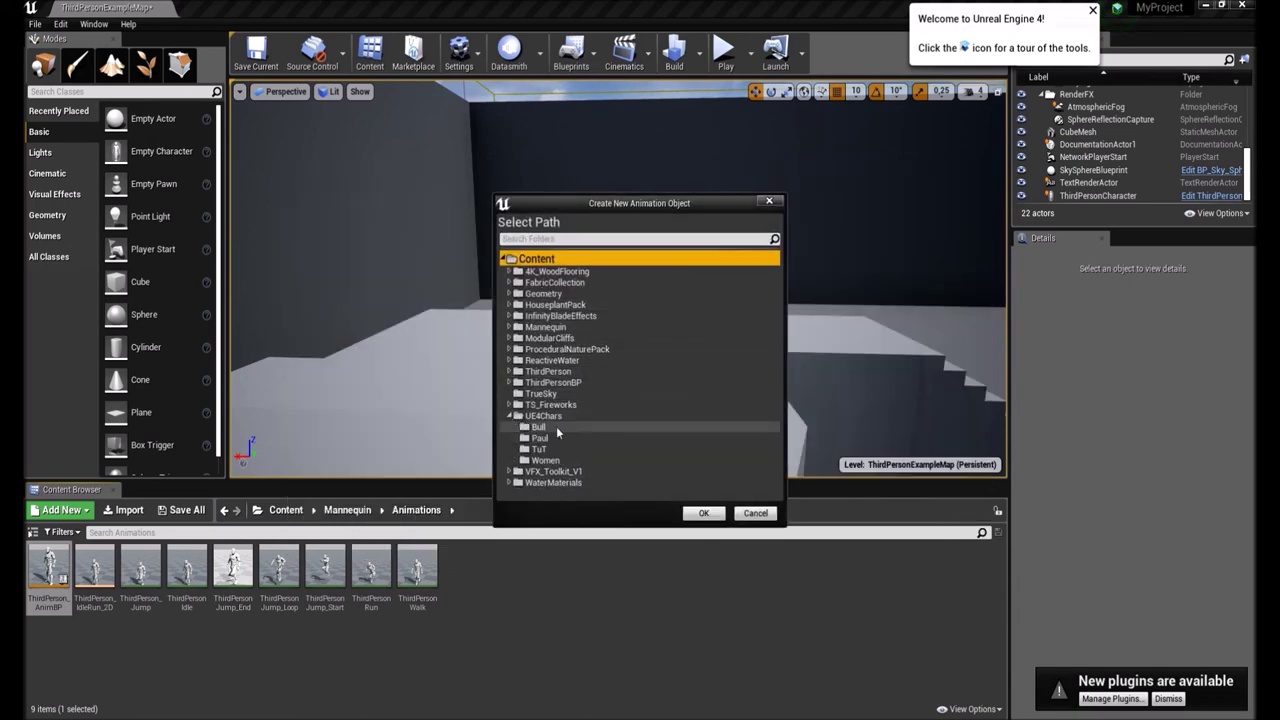
left_click(610, 450)
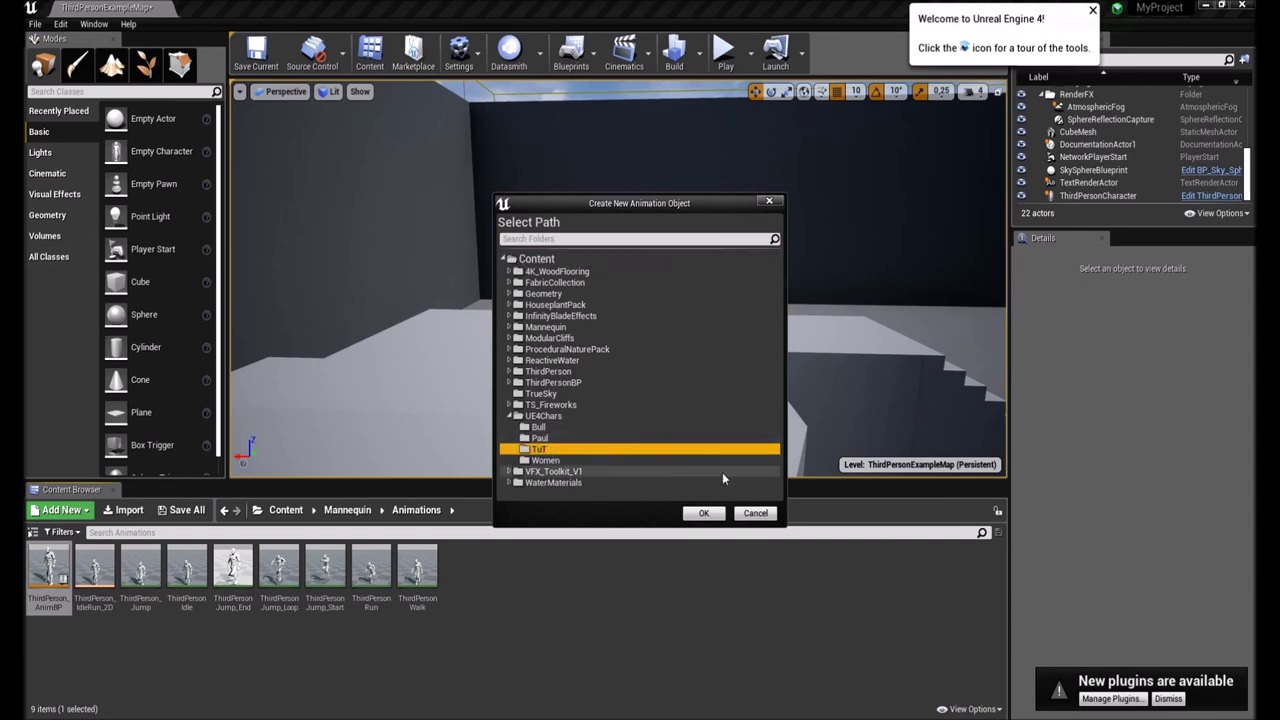
left_click(703, 513)
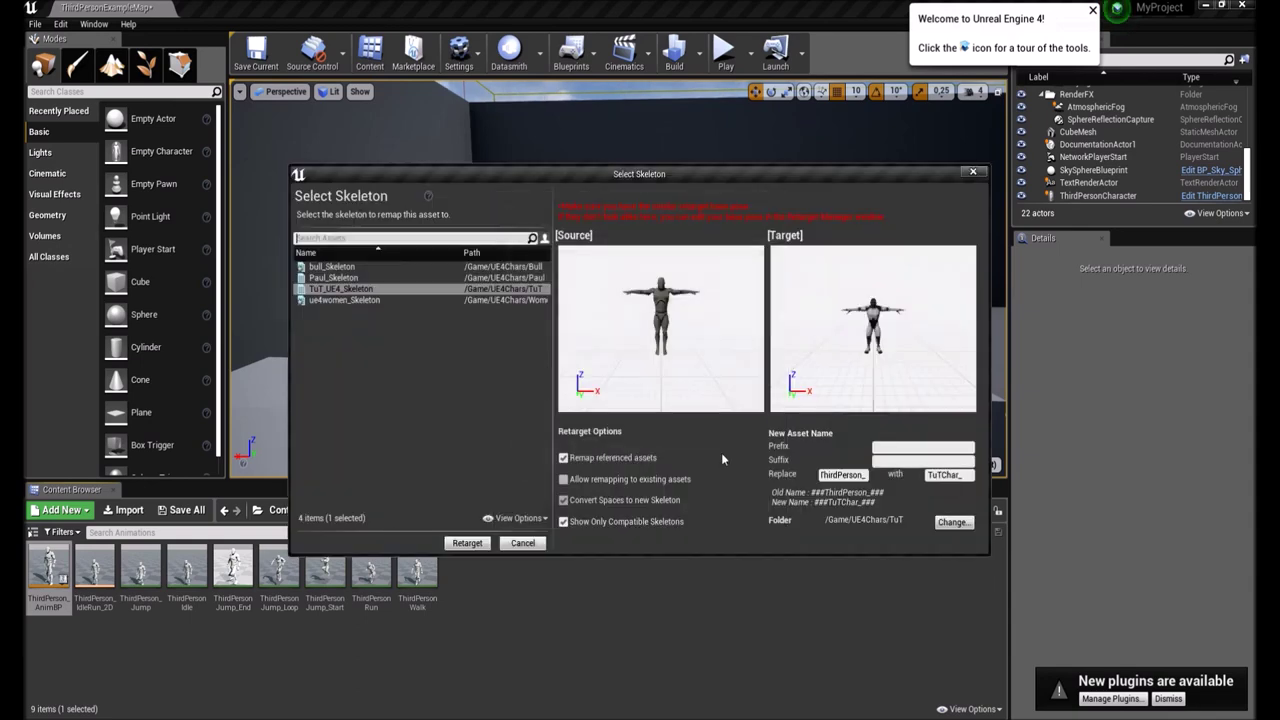
left_click(476, 549)
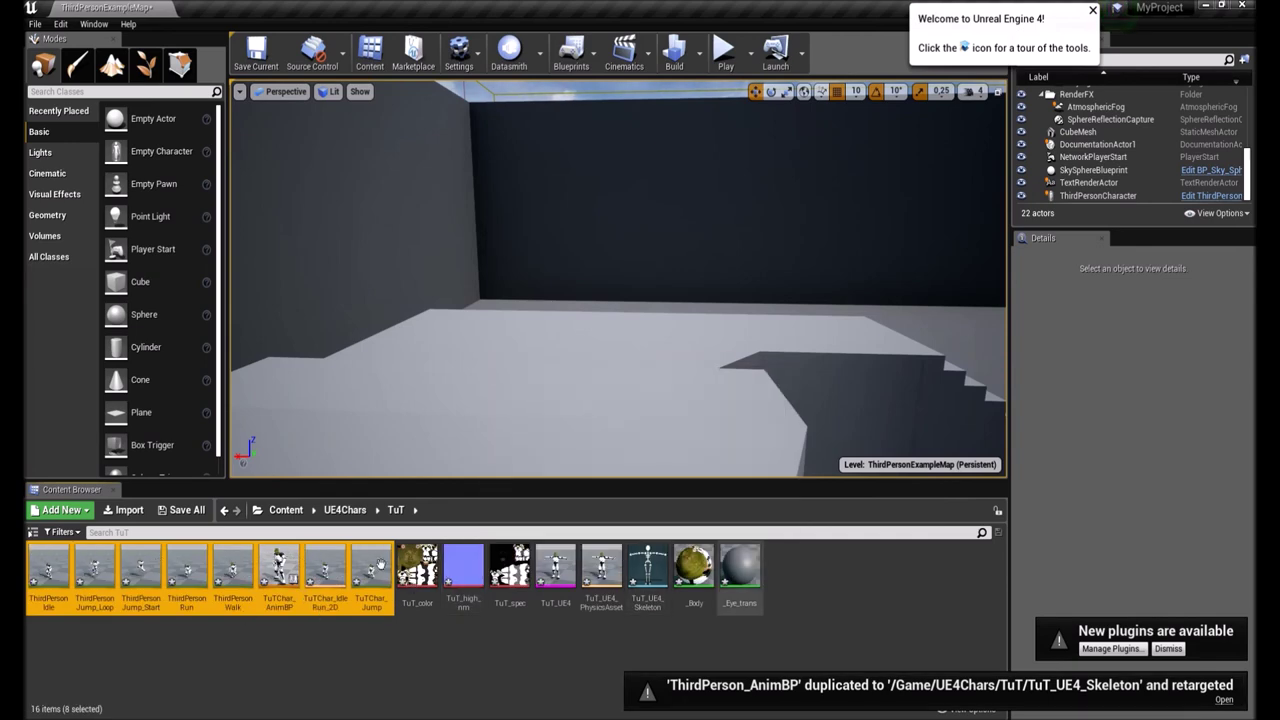
Look over the level and select the ThirdPersonCharacter to view its Details.
right_click_drag(726, 286, 588, 204)
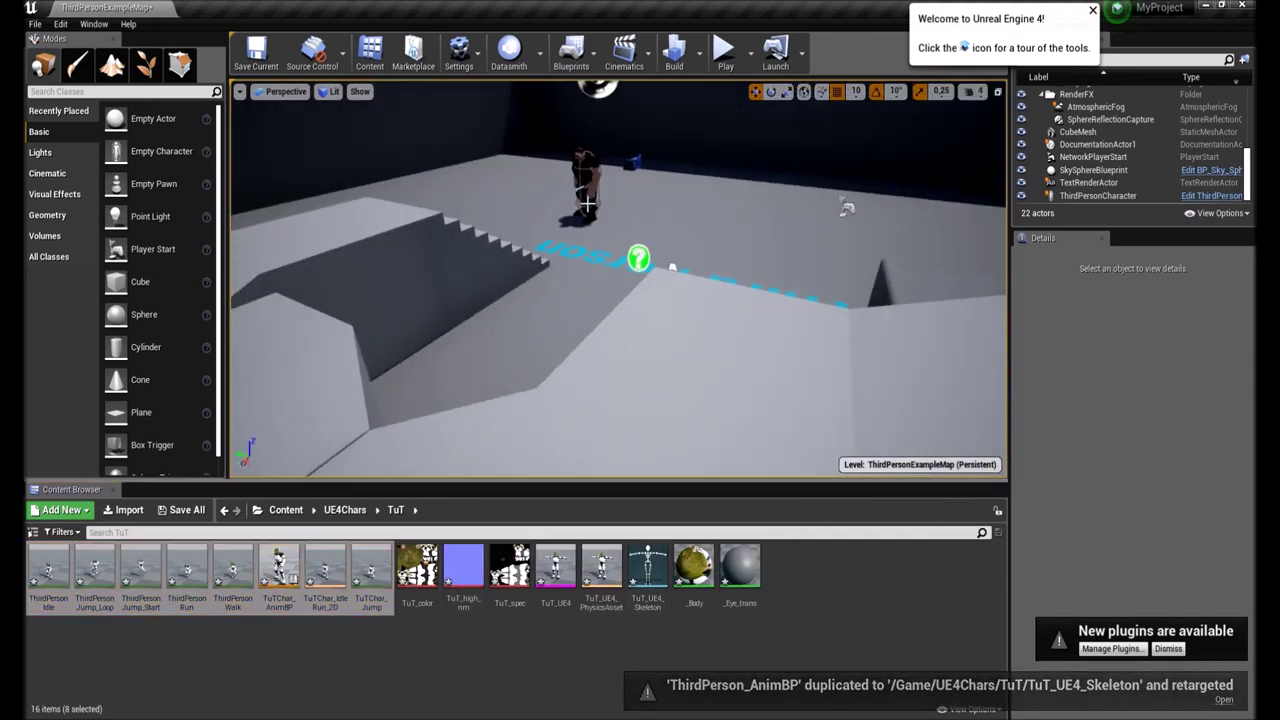
left_click(584, 185)
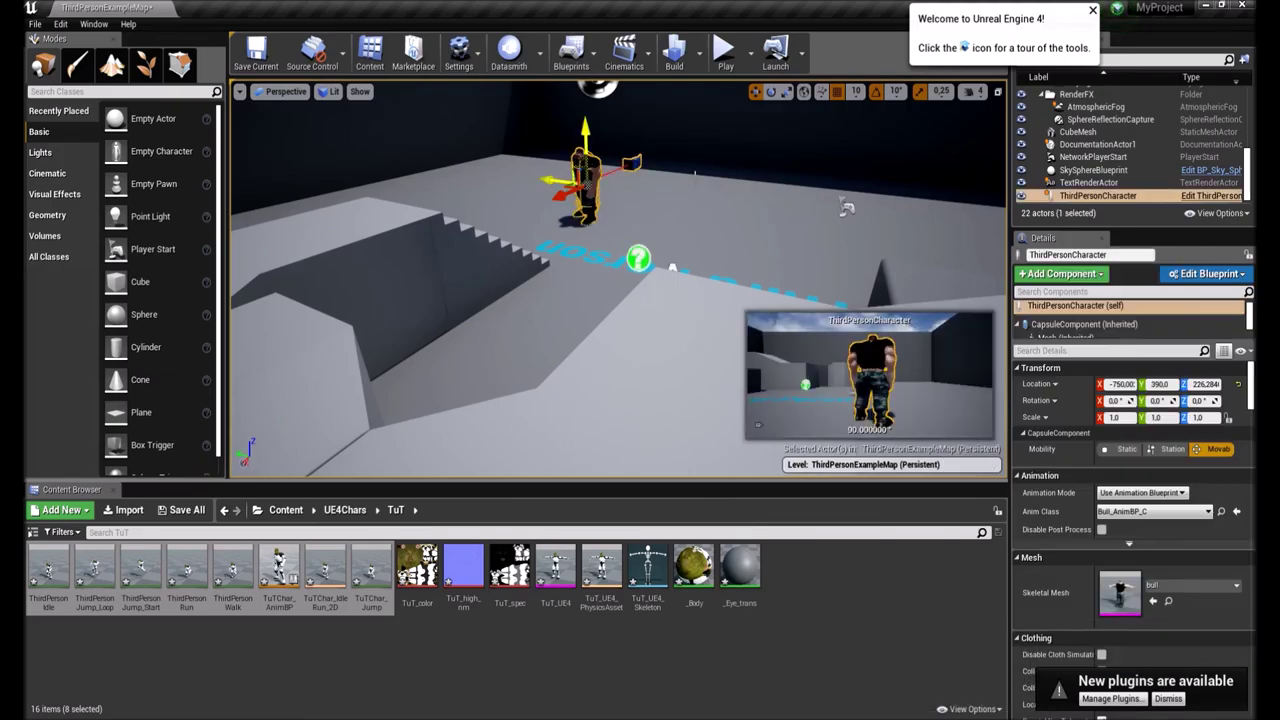